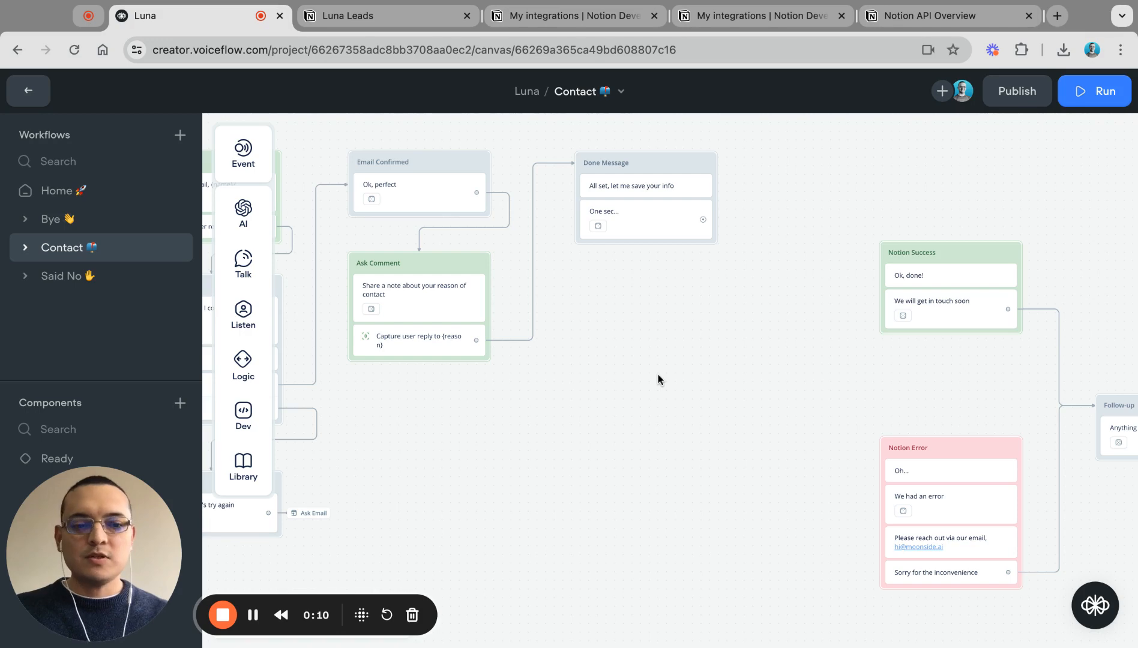
Step: Look over the Luna Leads database in Notion, then return to the Contact workflow canvas
scroll(658, 374, down, 10)
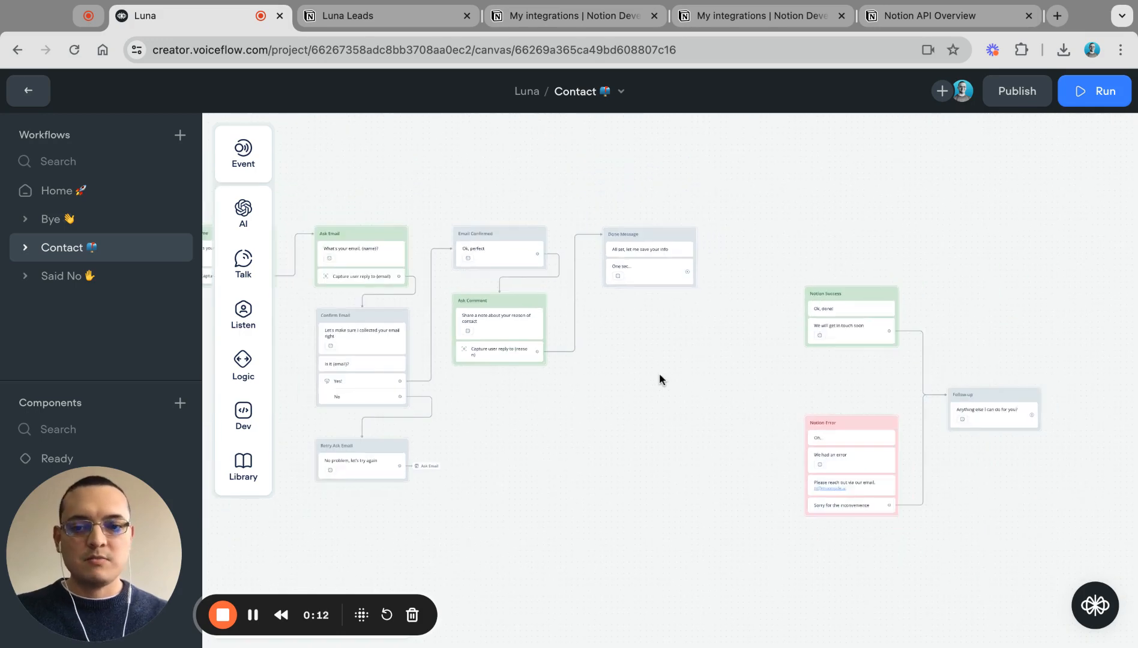
scroll(658, 374, up, 5)
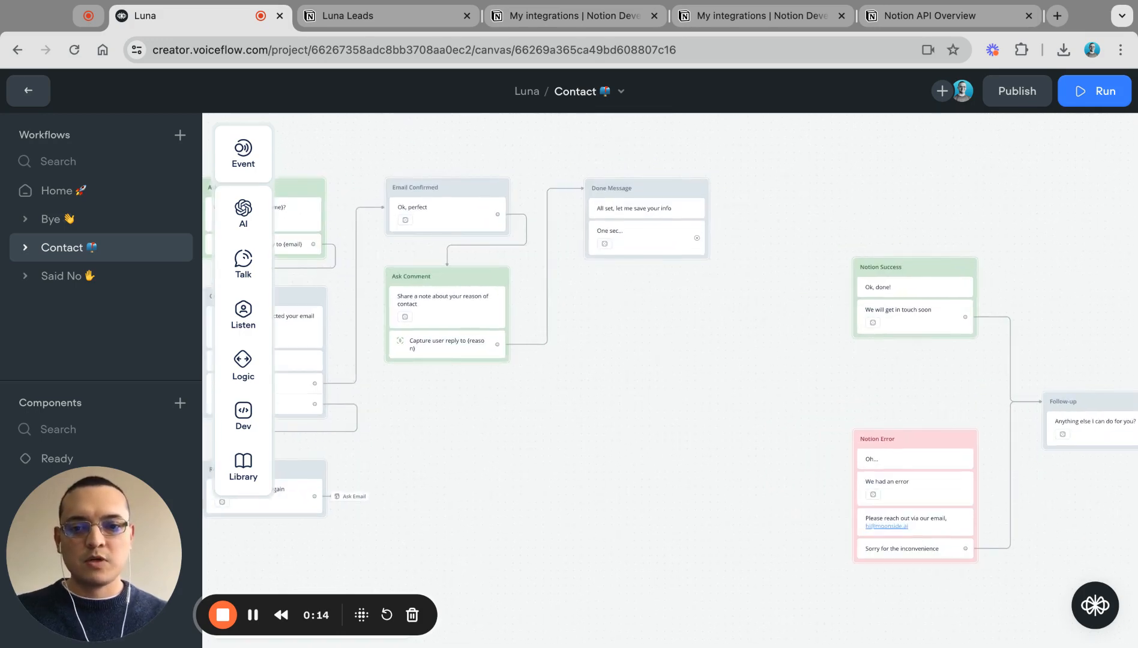
scroll(658, 373, up, 2)
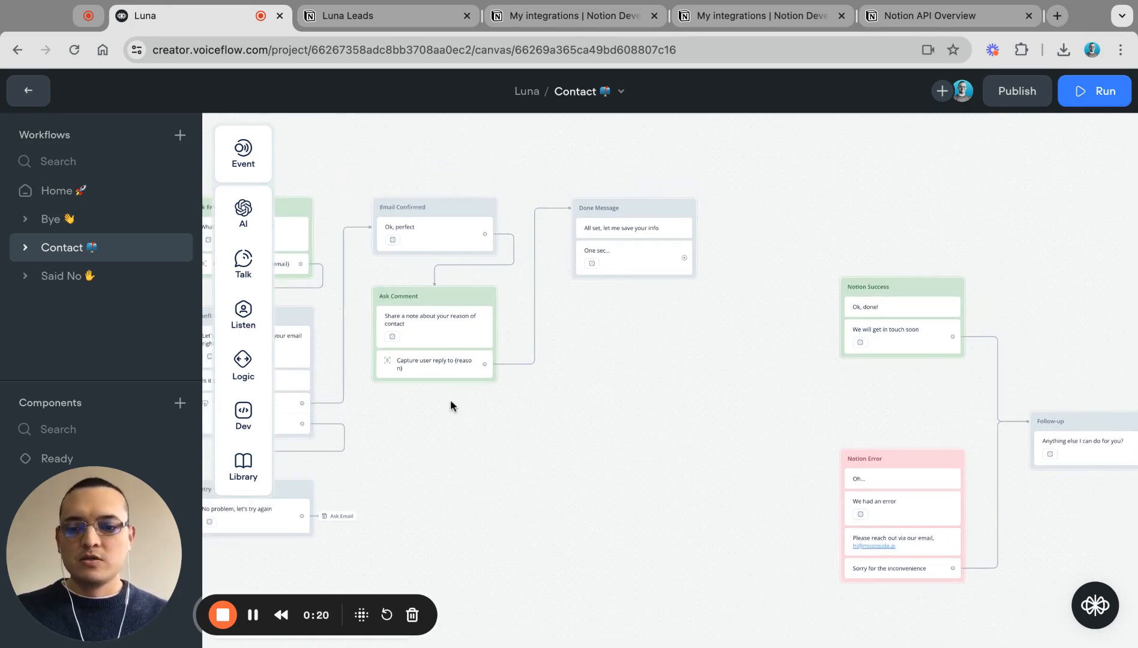
click(350, 21)
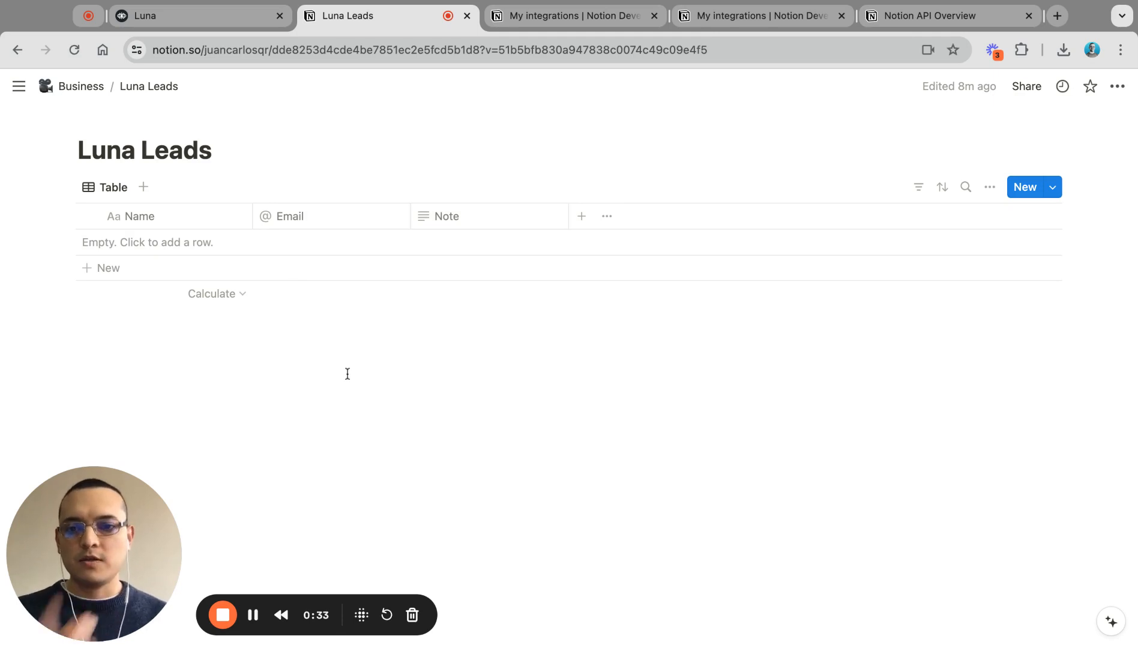
click(200, 19)
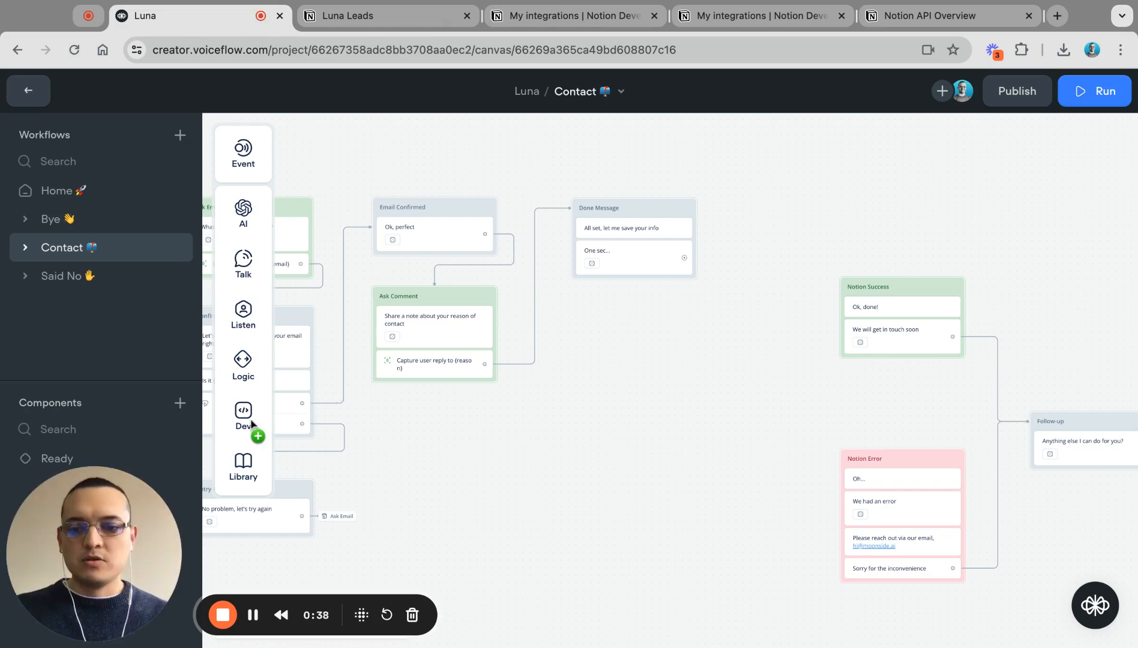
Step: Add a function step to the canvas set to Notion: Create Page in Database
mouse_move(250, 423)
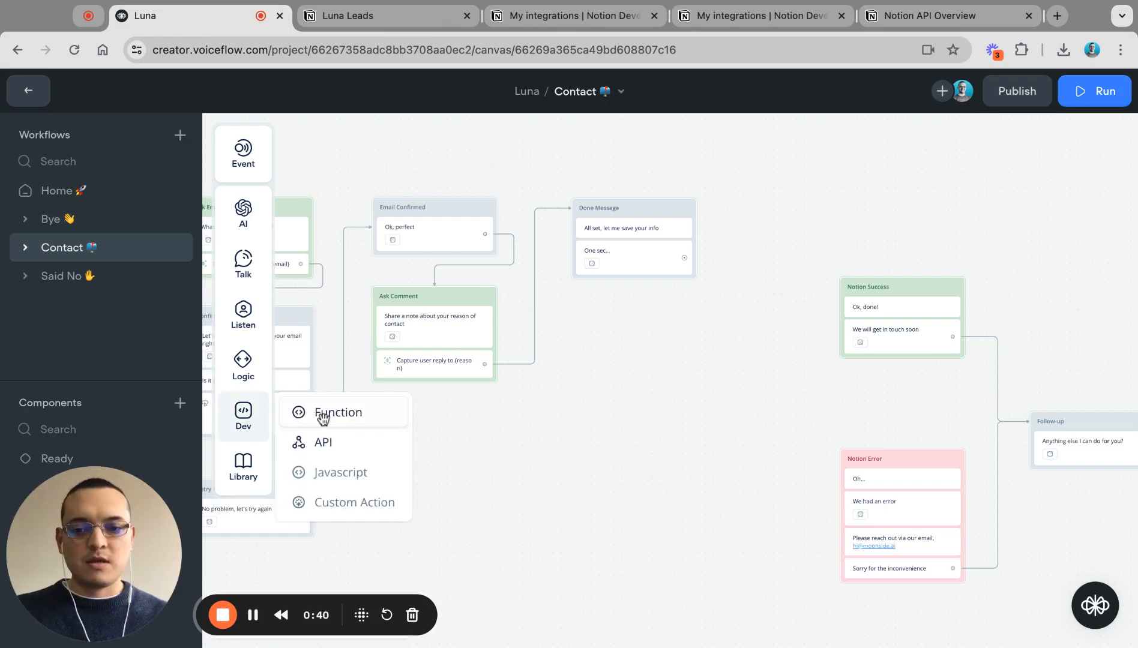
drag(322, 418, 581, 367)
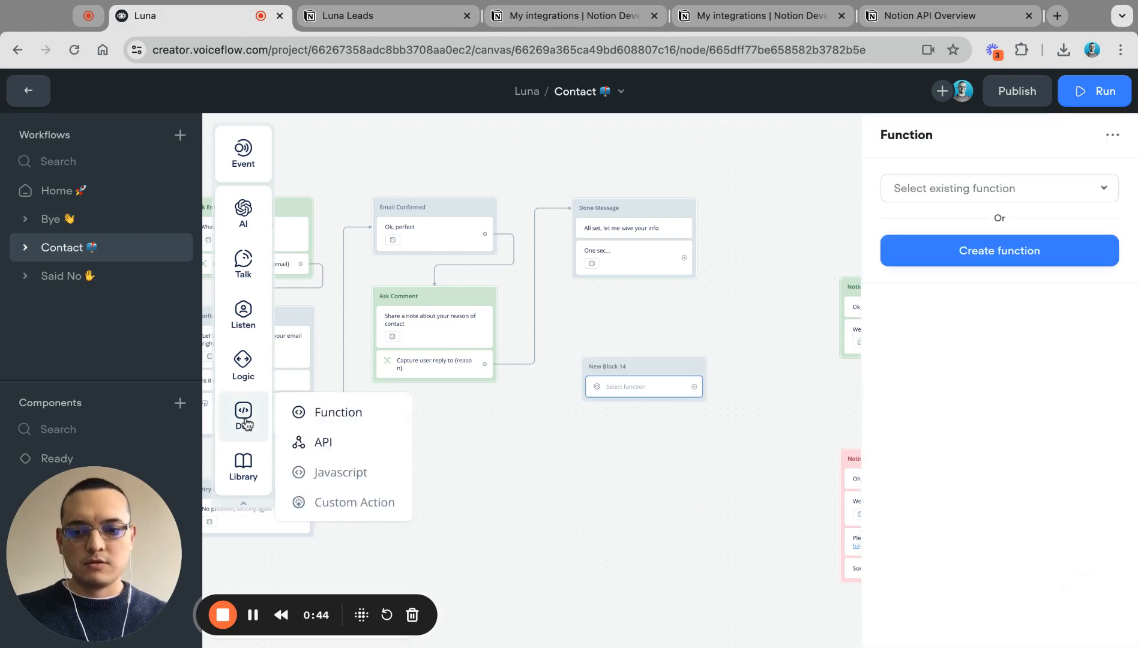
click(907, 189)
click(909, 259)
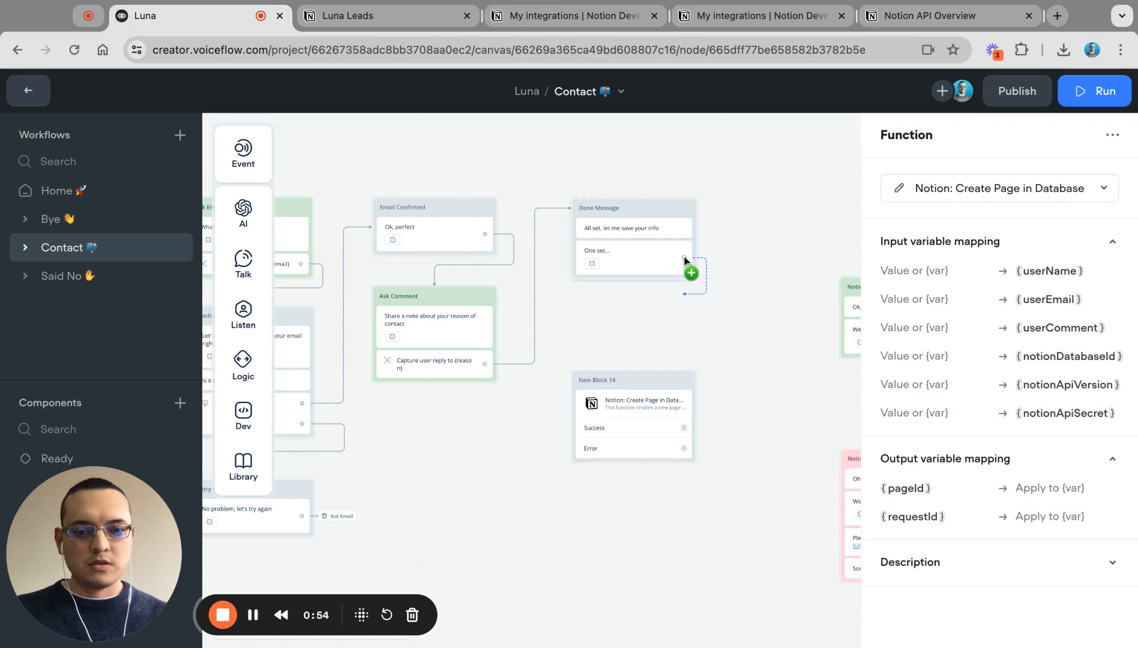
Step: Wire Done Message into the function, Success to Notion Success and Error to Notion Error
drag(685, 260, 643, 387)
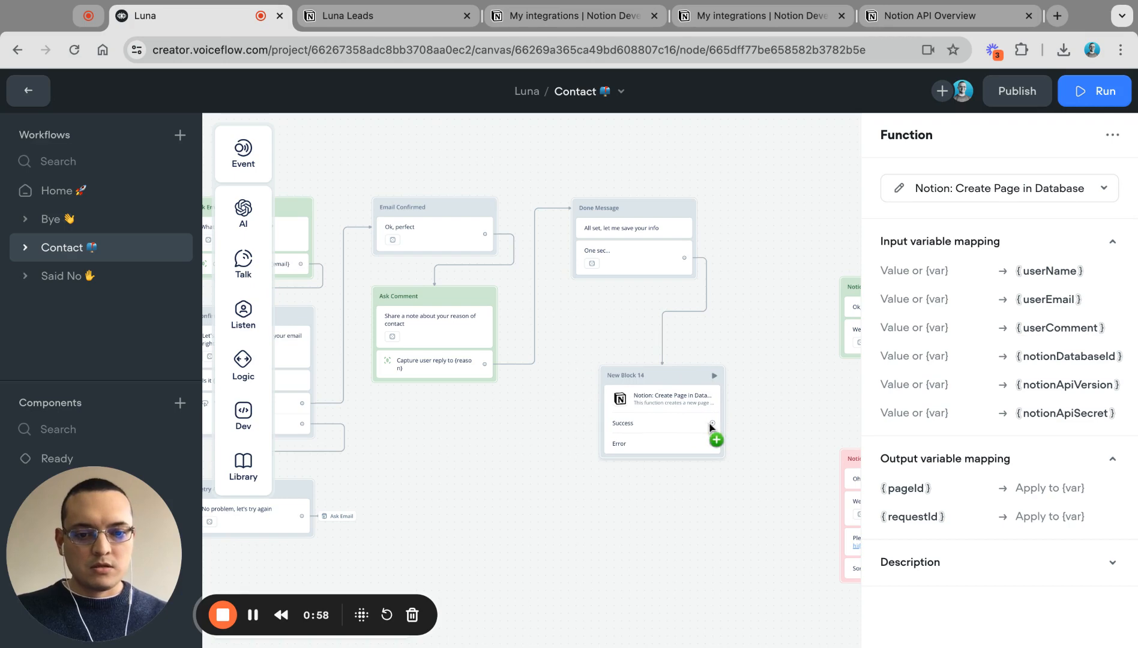
drag(713, 424, 839, 336)
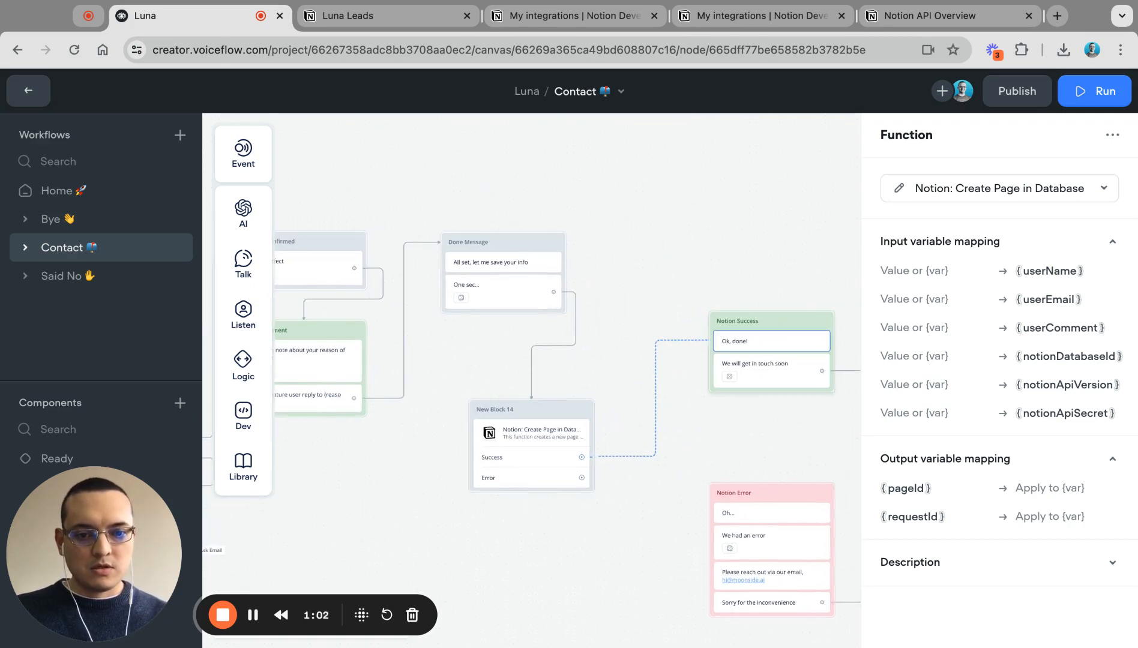
scroll(726, 399, down, 5)
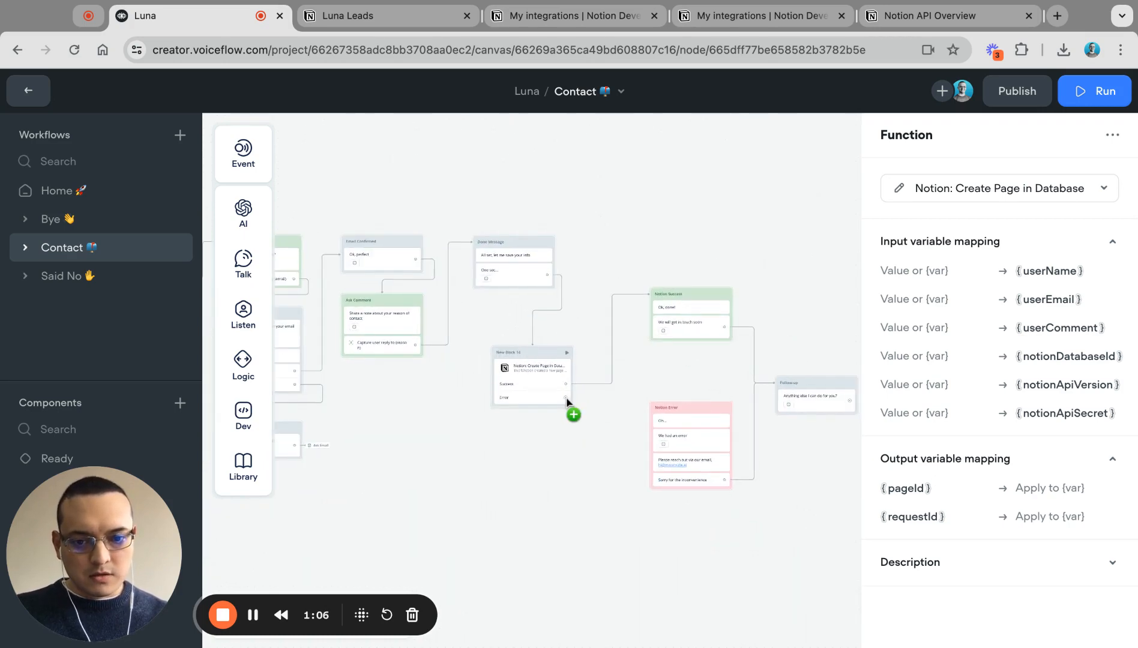
drag(567, 398, 655, 407)
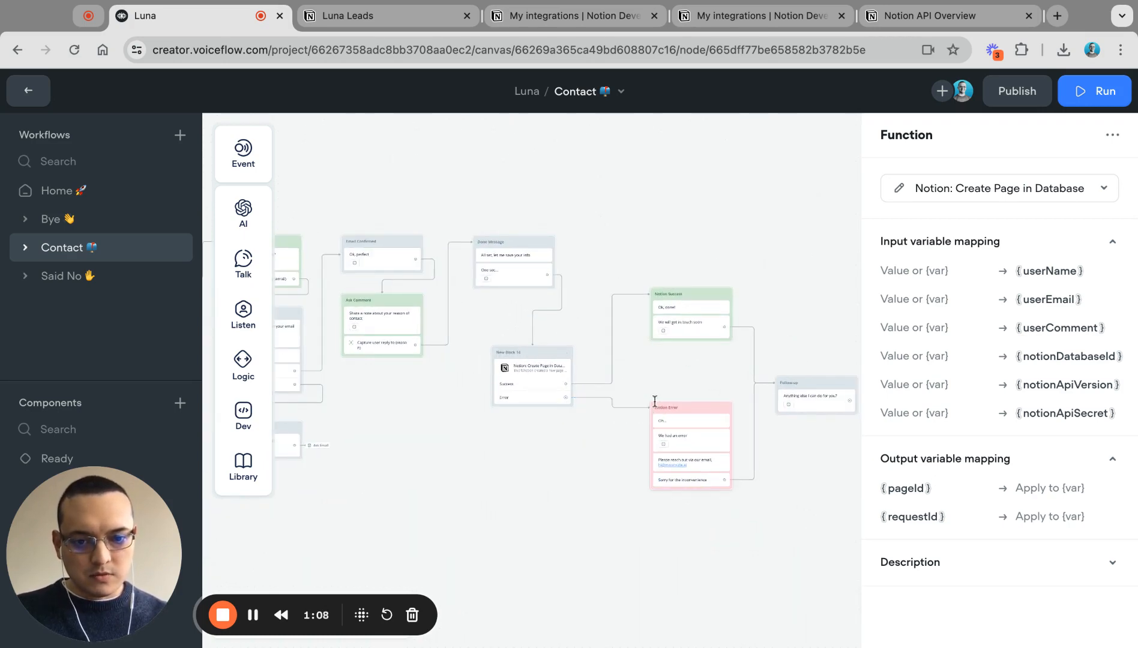
scroll(537, 374, up, 3)
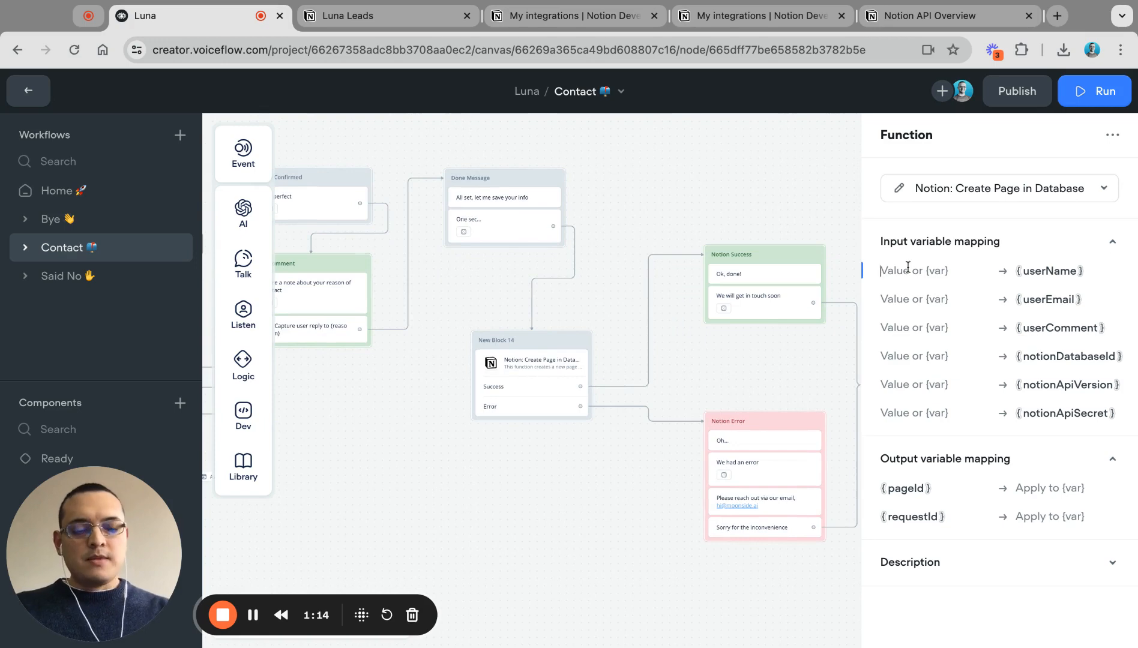
Step: Map userName to {name}, userEmail to {email} and userComment to {reason} in the function inputs
text({)
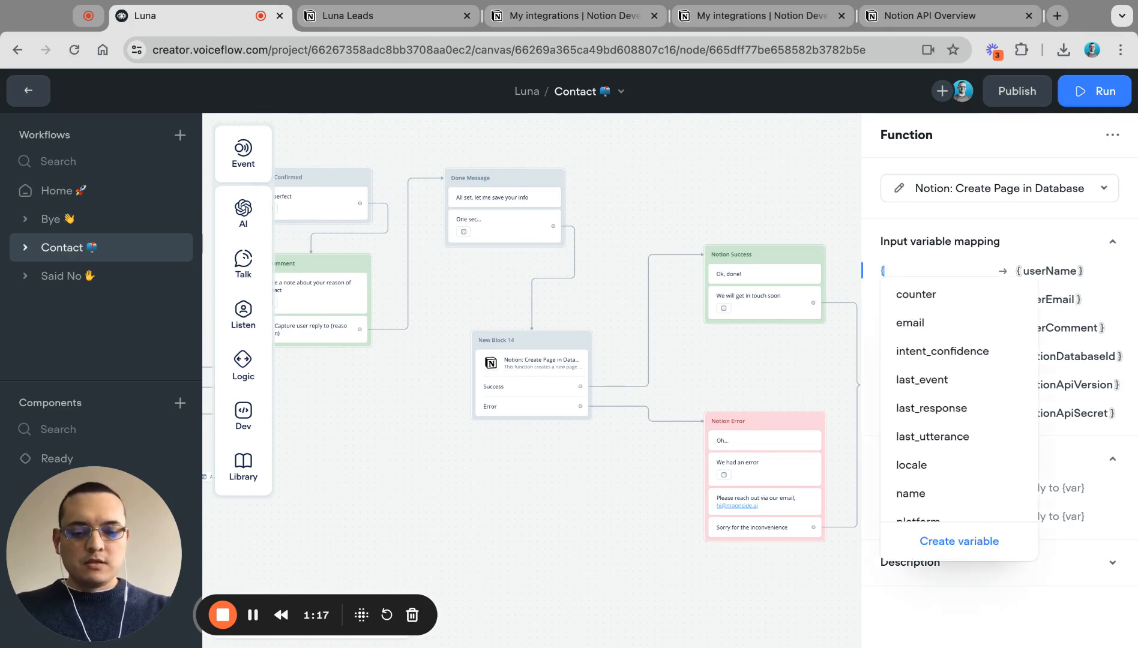
text(na)
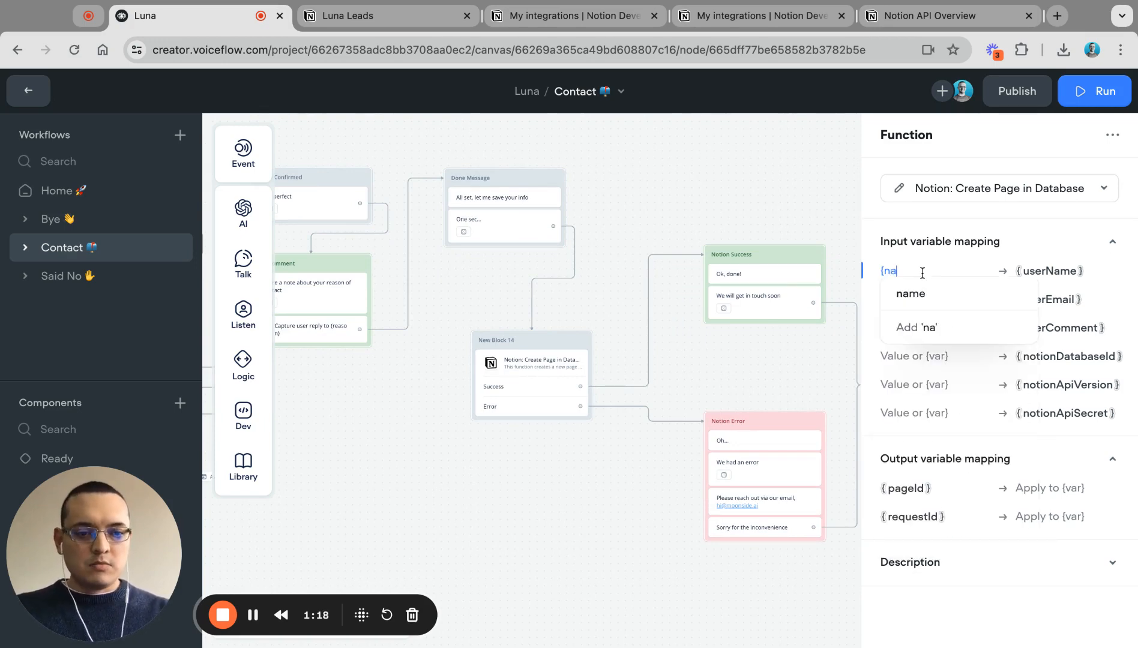
click(915, 297)
click(915, 305)
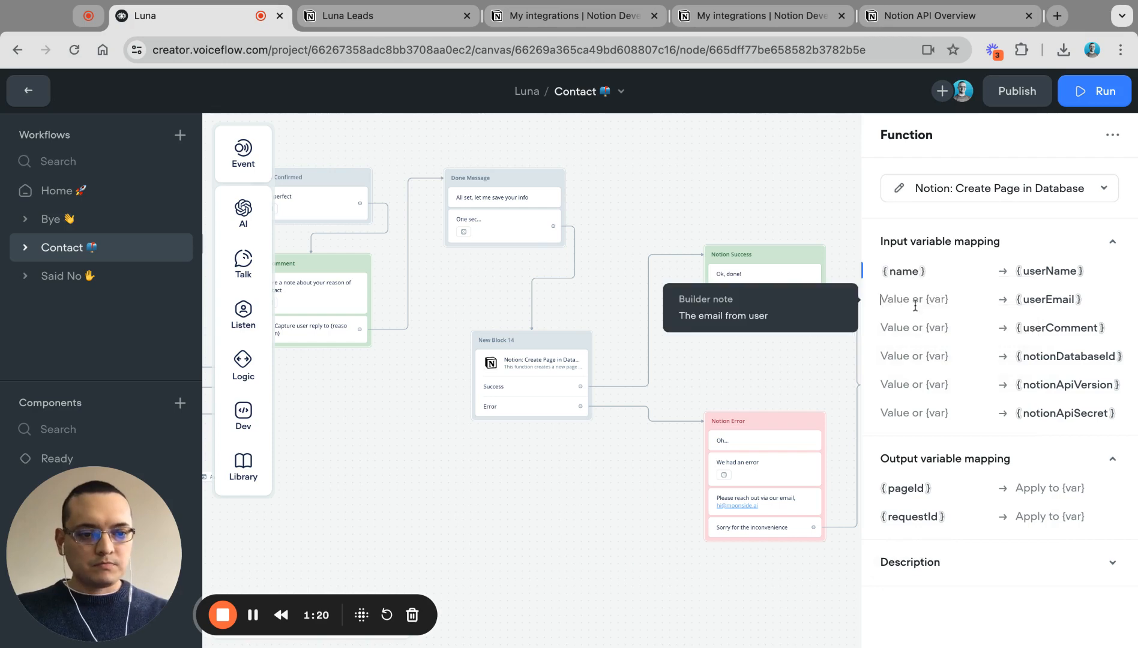
text({em)
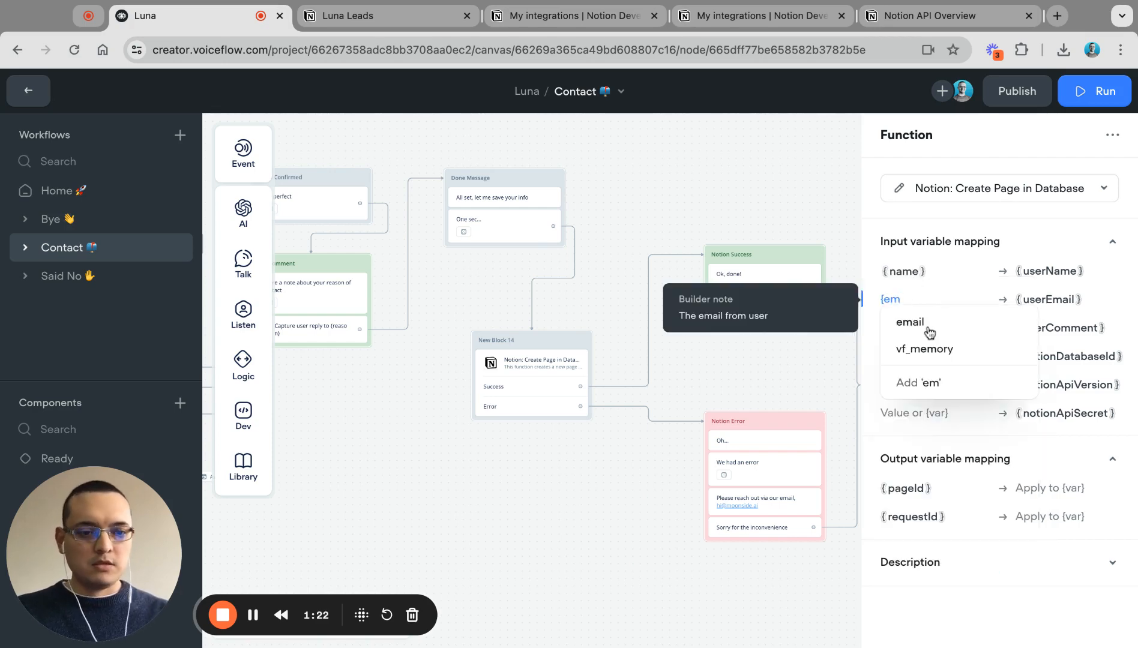
click(922, 323)
click(917, 328)
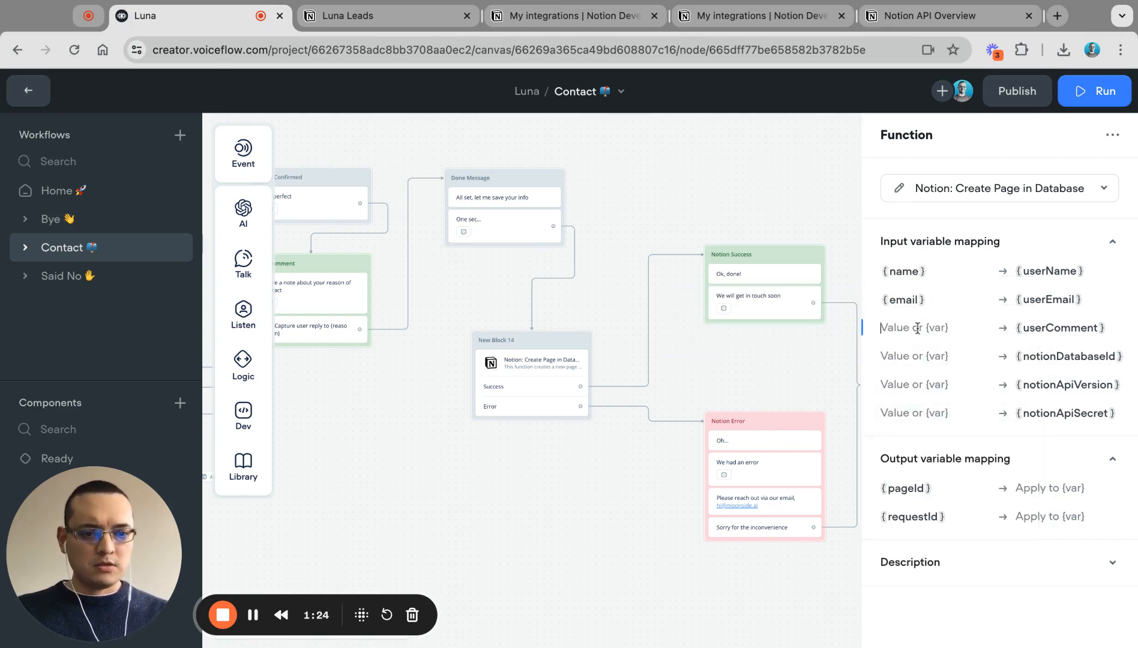
text({rea)
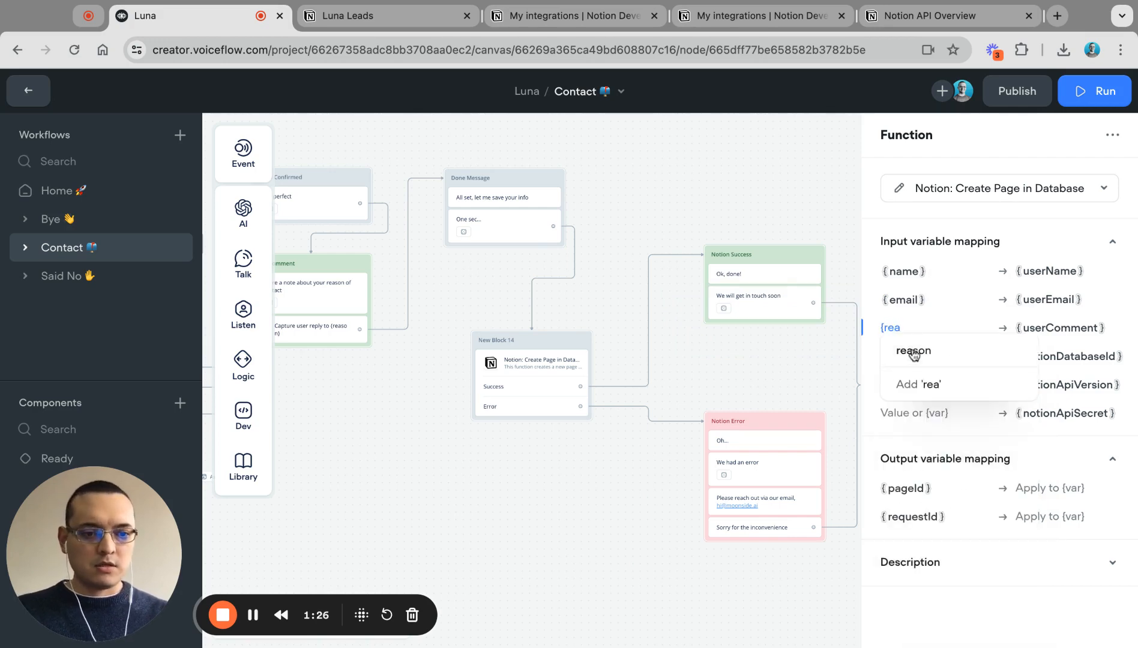
click(914, 355)
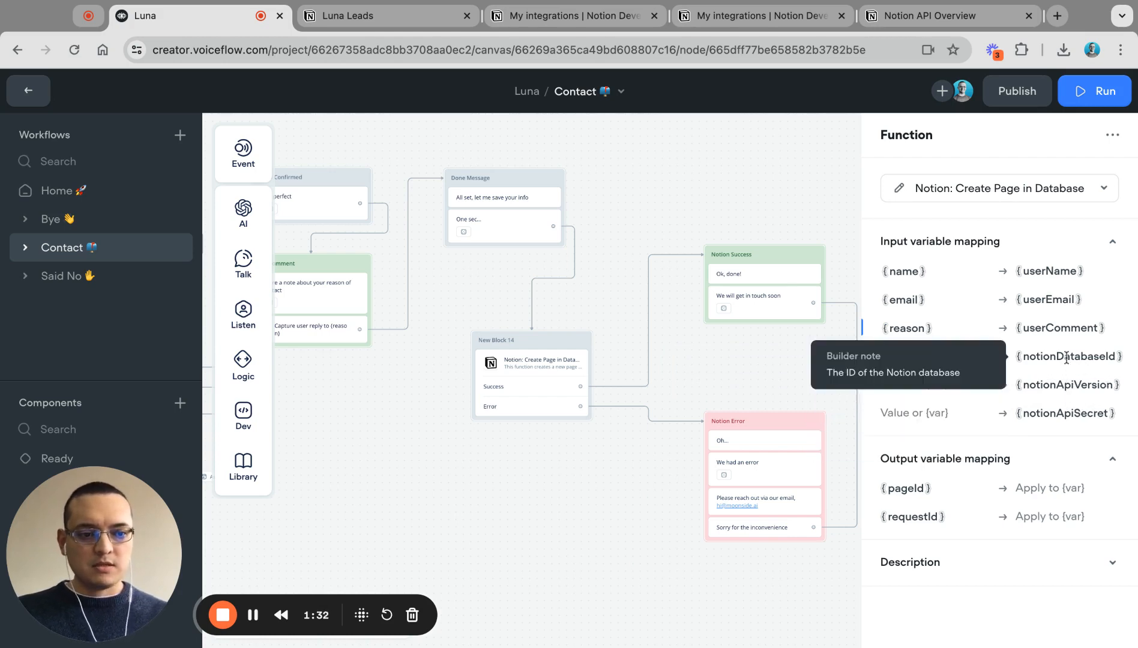
click(965, 355)
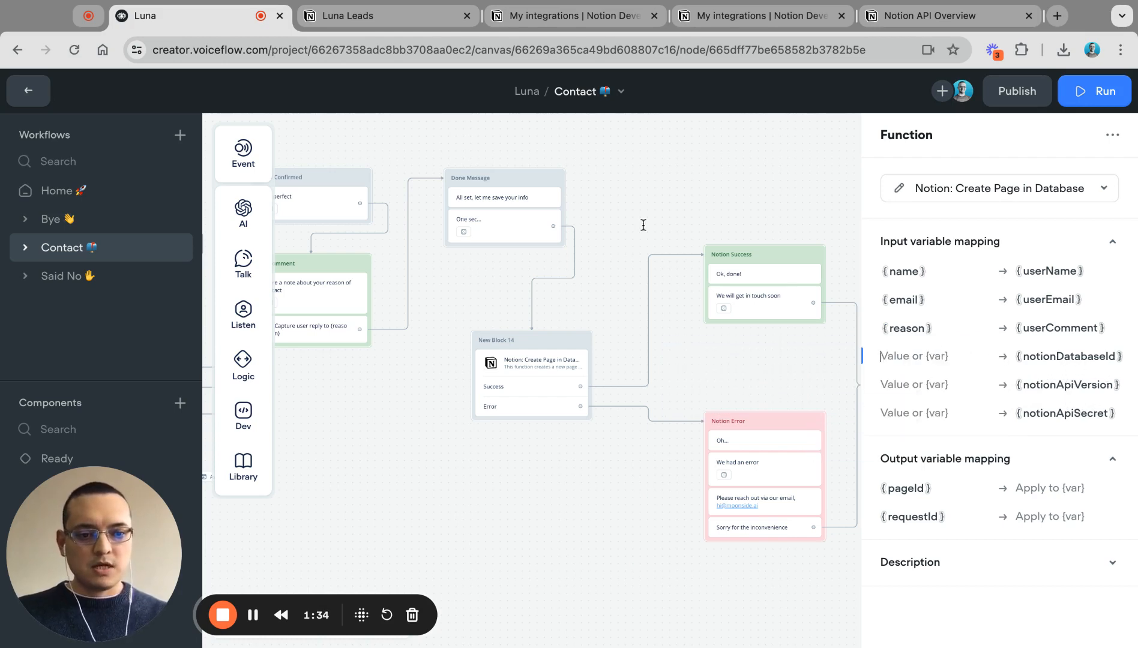
click(362, 27)
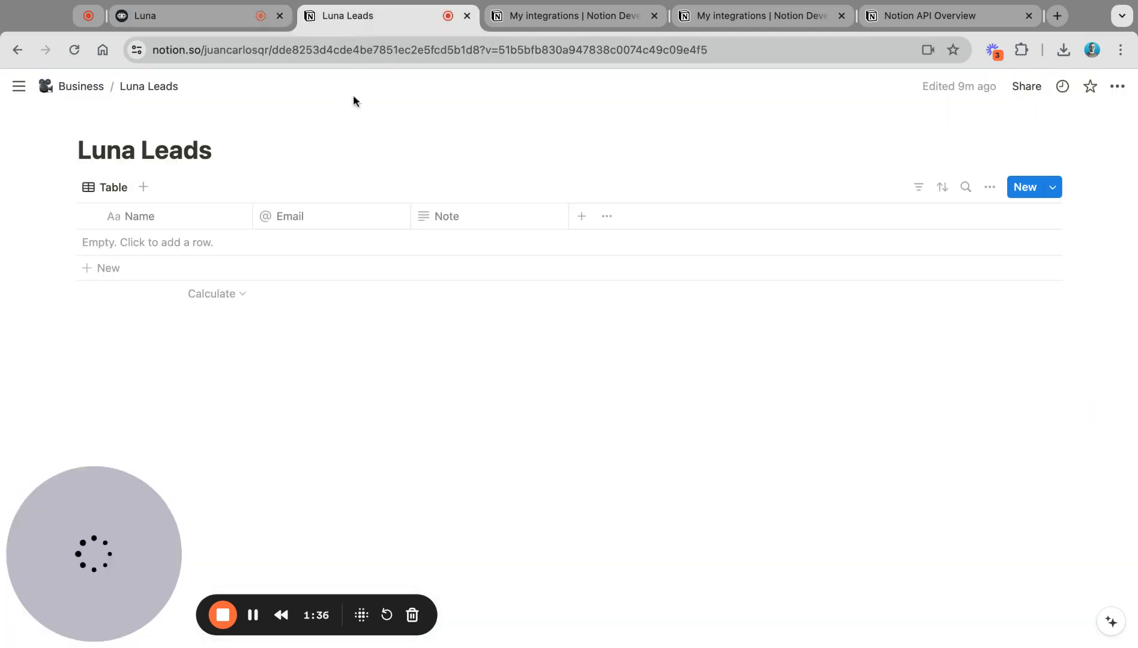
click(326, 50)
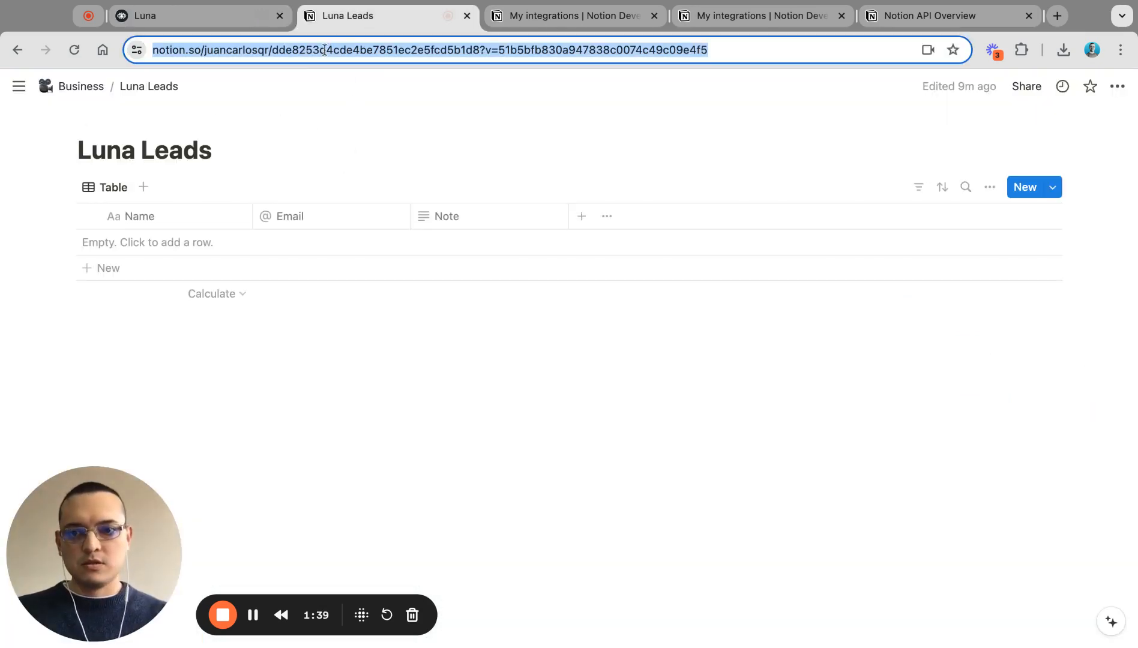
double_click(326, 49)
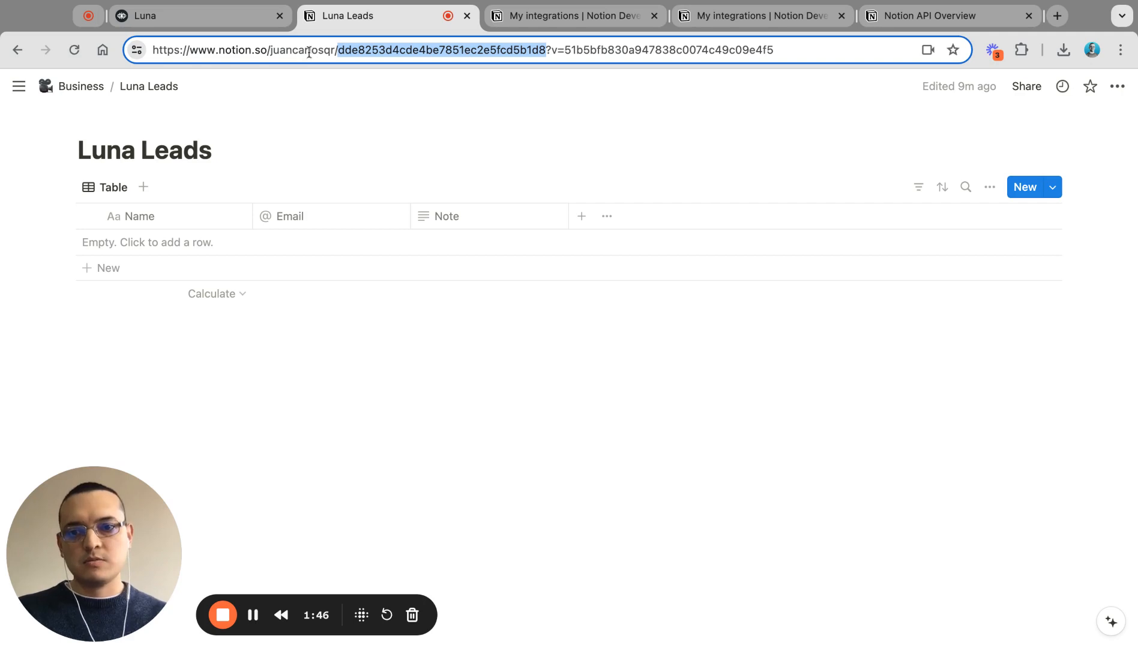
click(229, 21)
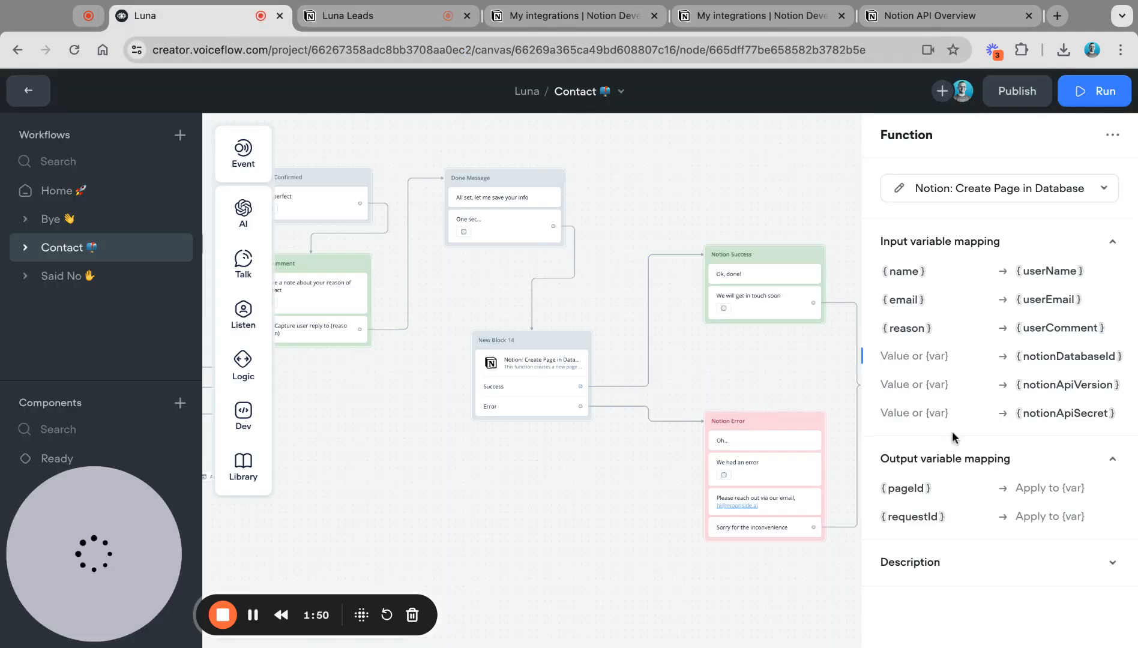
Step: Paste the copied Luna Leads database ID into the notionDatabaseId input
click(918, 360)
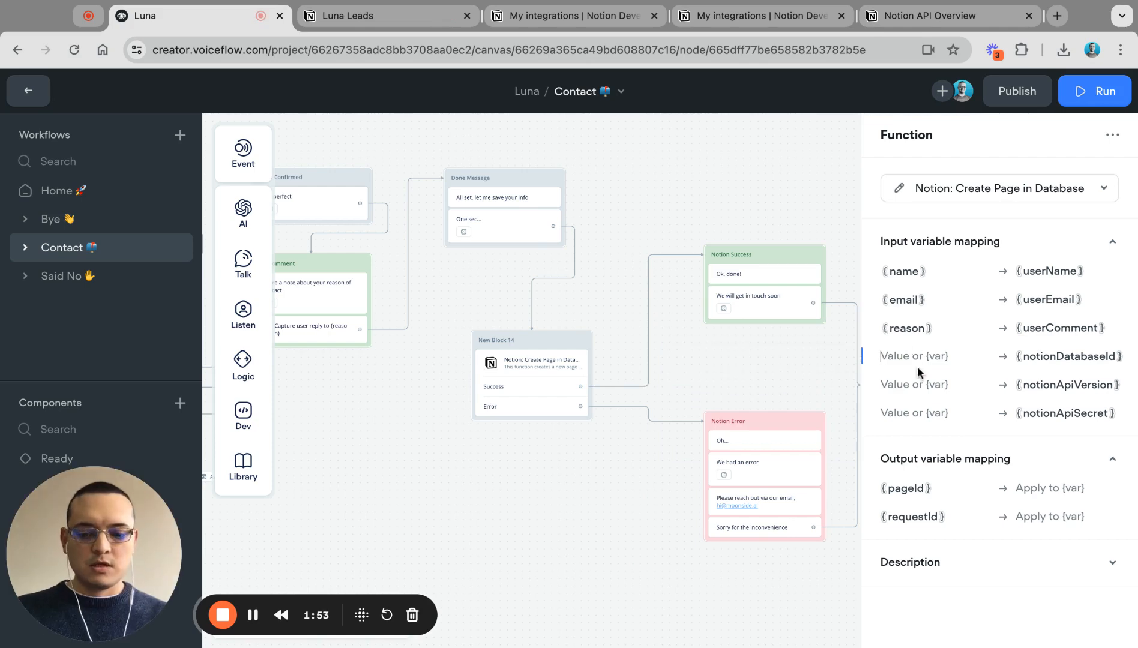
key(super+v)
click(927, 383)
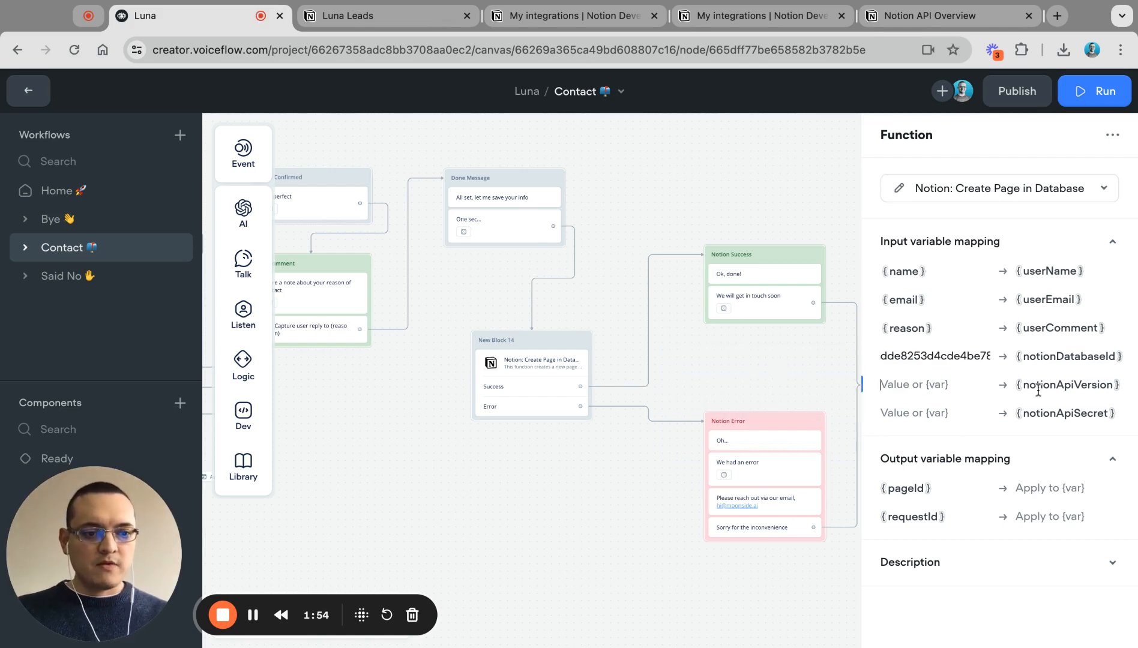
click(909, 20)
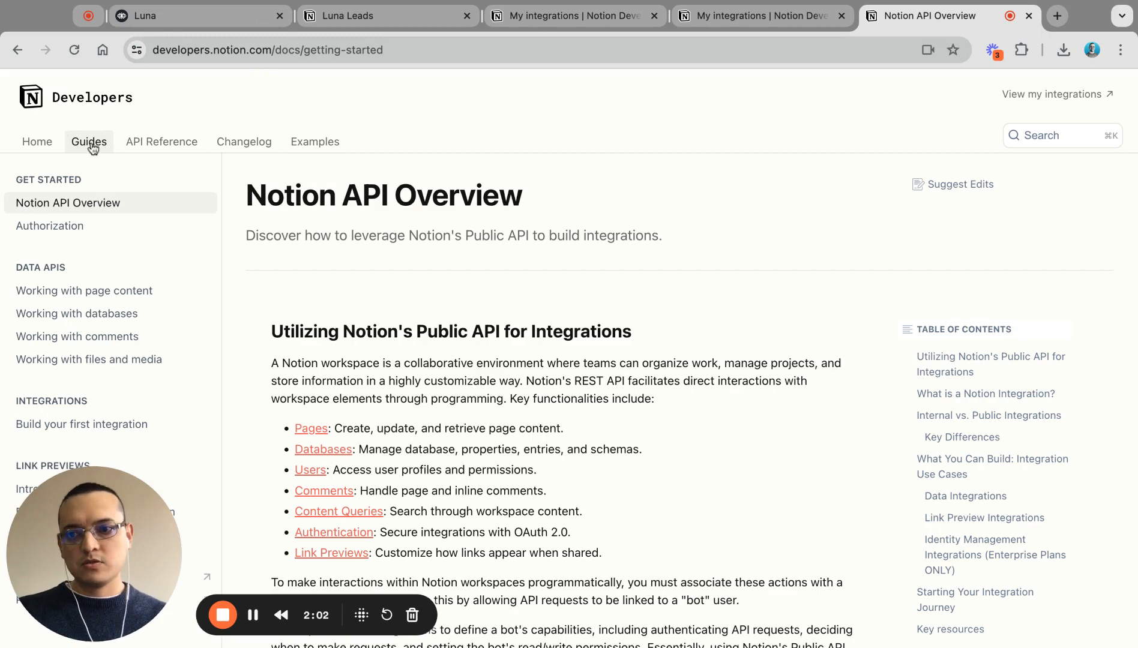
Step: Copy the Notion-Version date 2022-06-28 from the Authorization guide's internal-integration request example
click(54, 234)
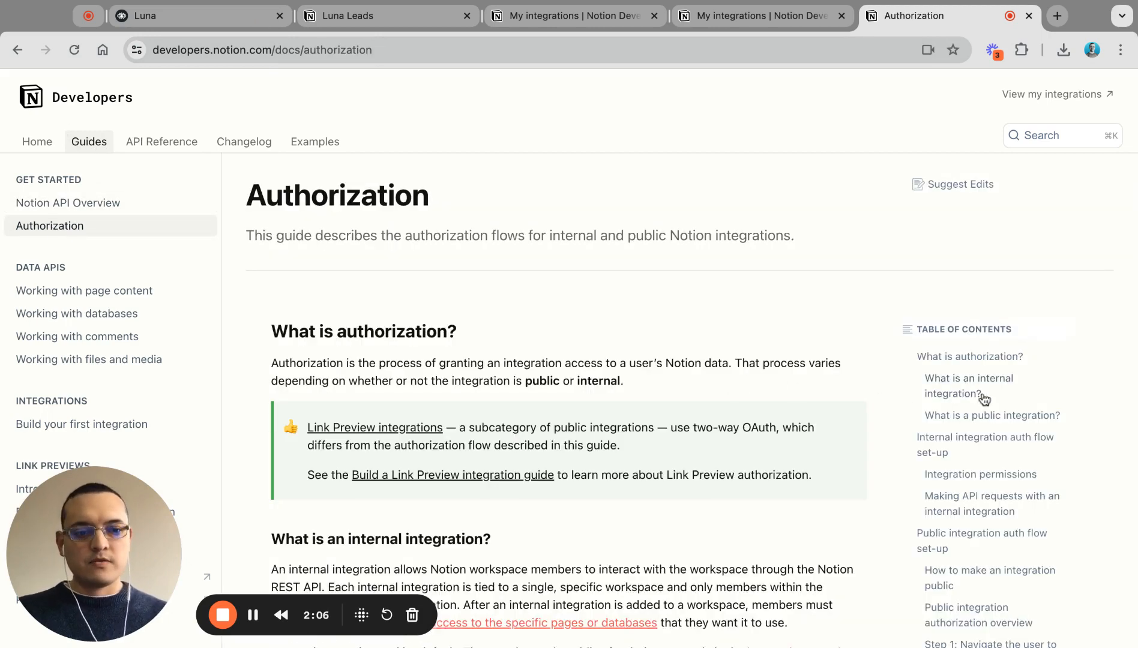
click(996, 506)
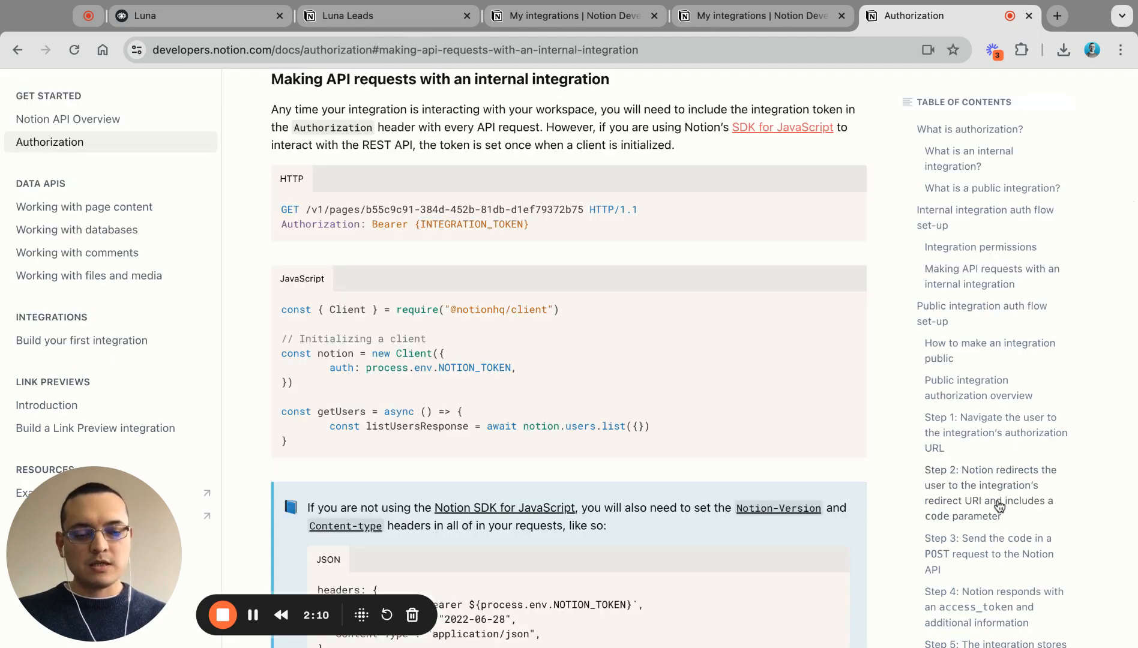
scroll(491, 341, down, 5)
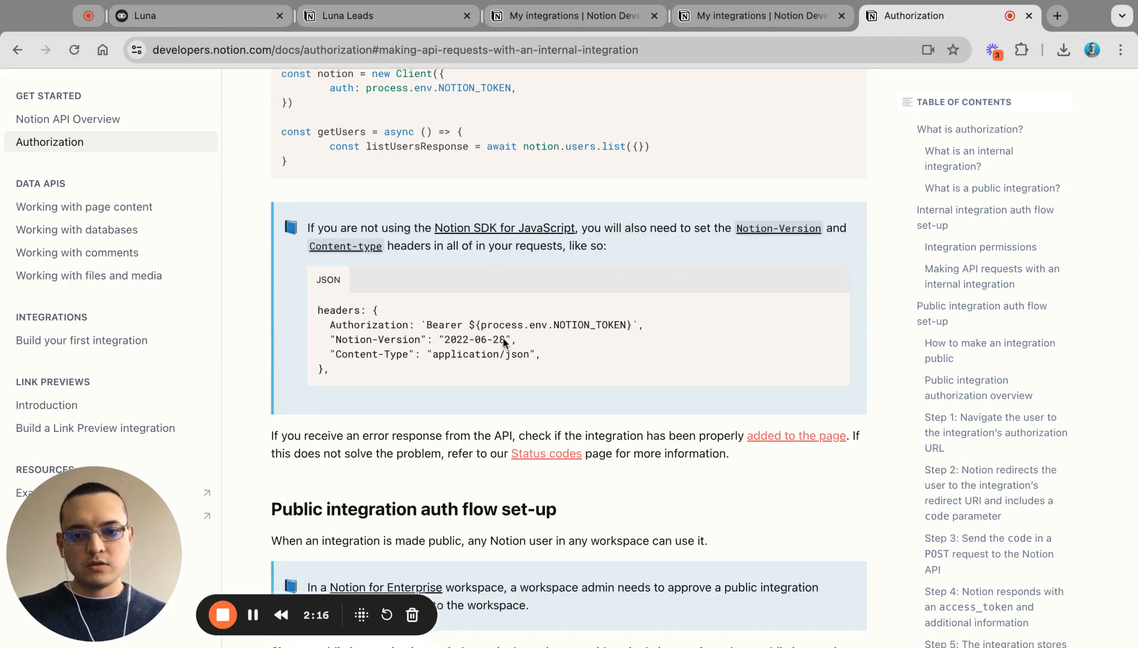
double_click(456, 341)
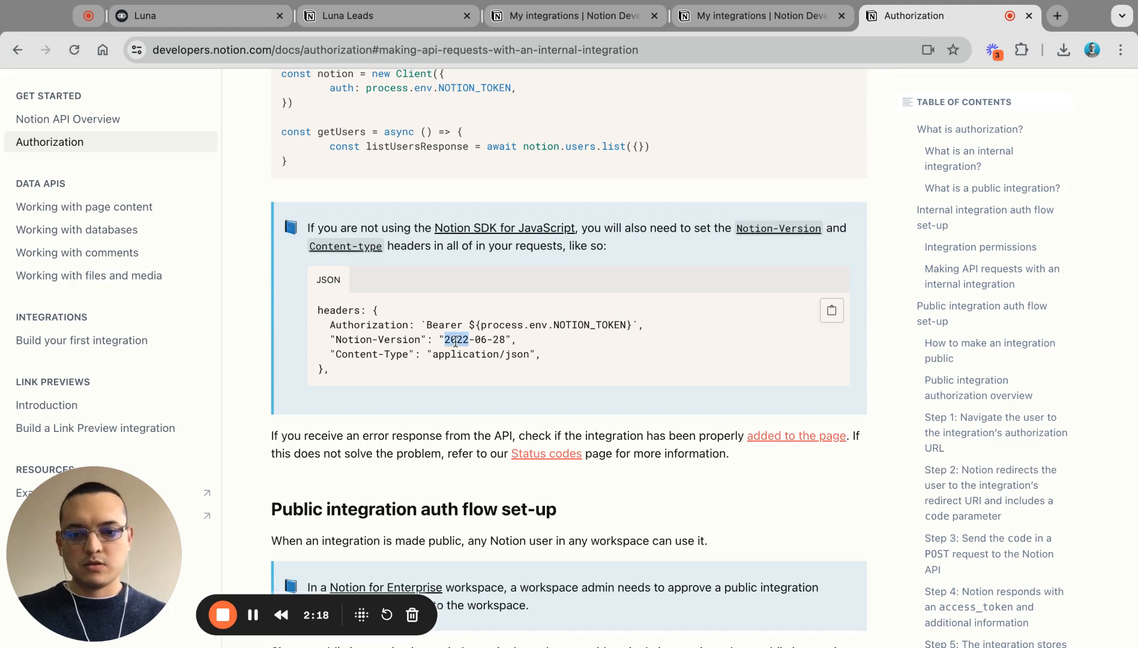
key(shift+Right)
key(shift+Right)
key(shift+Right)
key(shift+Right)
key(shift+Right)
key(shift+Right)
key(ctrl+c)
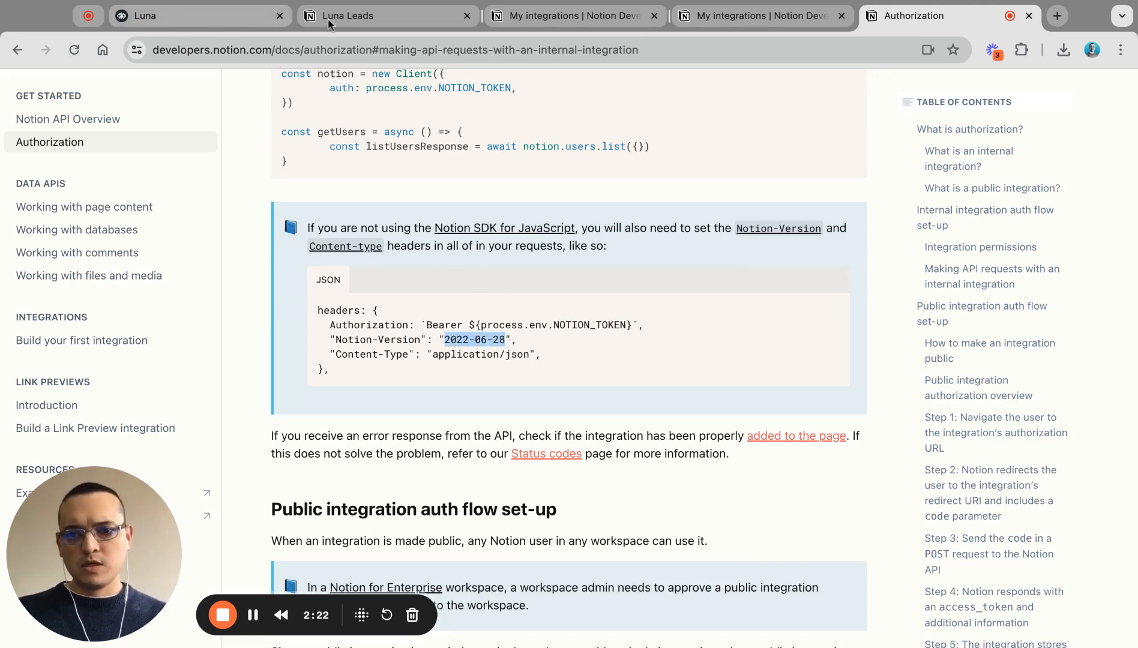
Step: Paste 2022-06-28 into the Notion function's notionApiVersion input
click(204, 19)
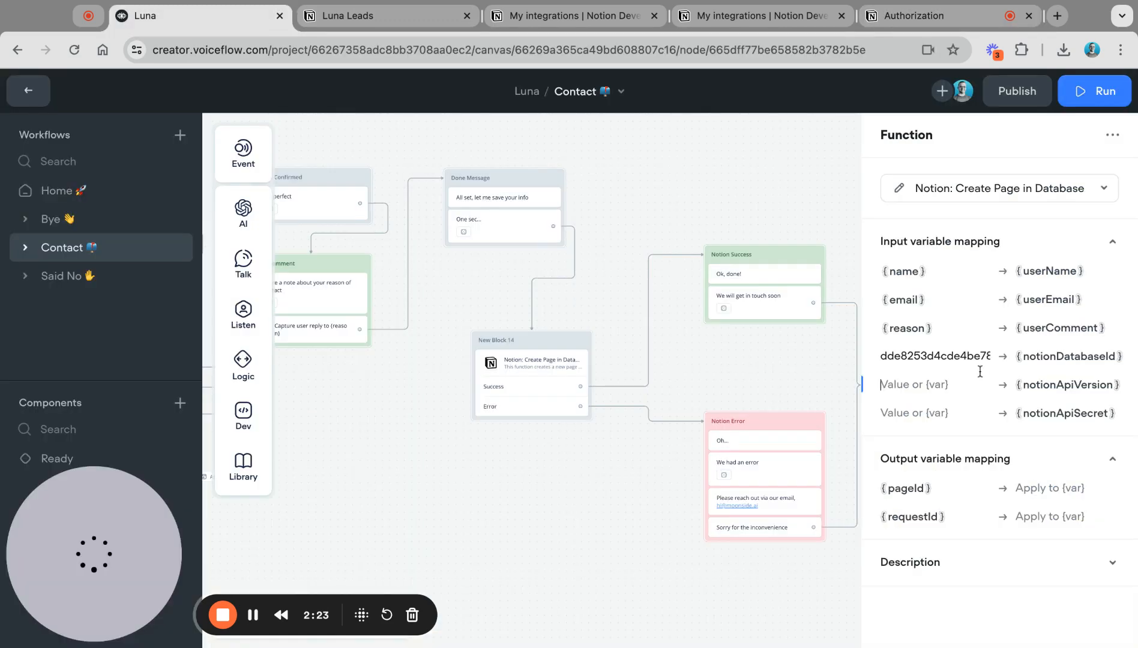
click(904, 393)
key(ctrl+v)
click(916, 413)
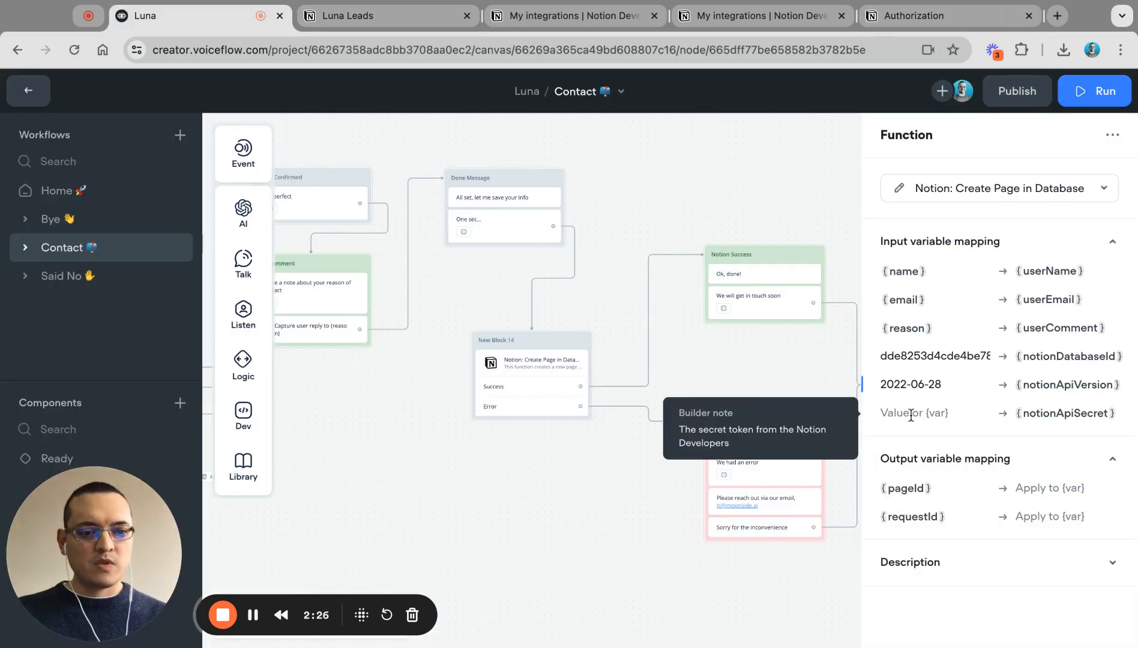
click(555, 18)
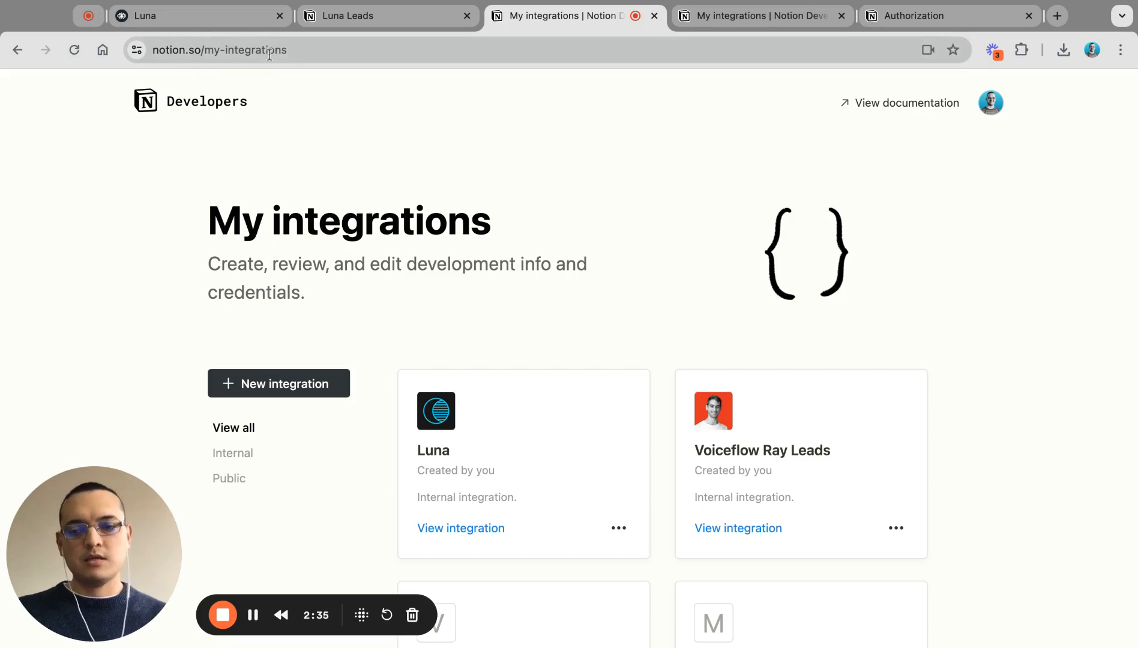
Step: Open the Luna integration's details, reveal its internal secret and copy it
scroll(466, 308, down, 3)
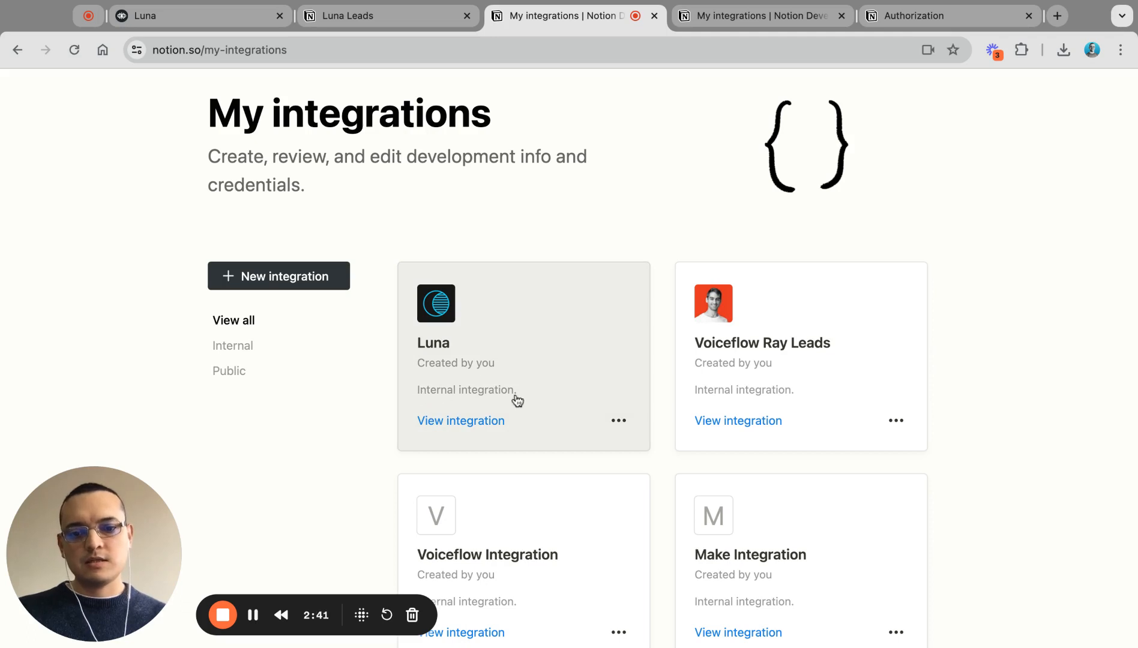
click(467, 421)
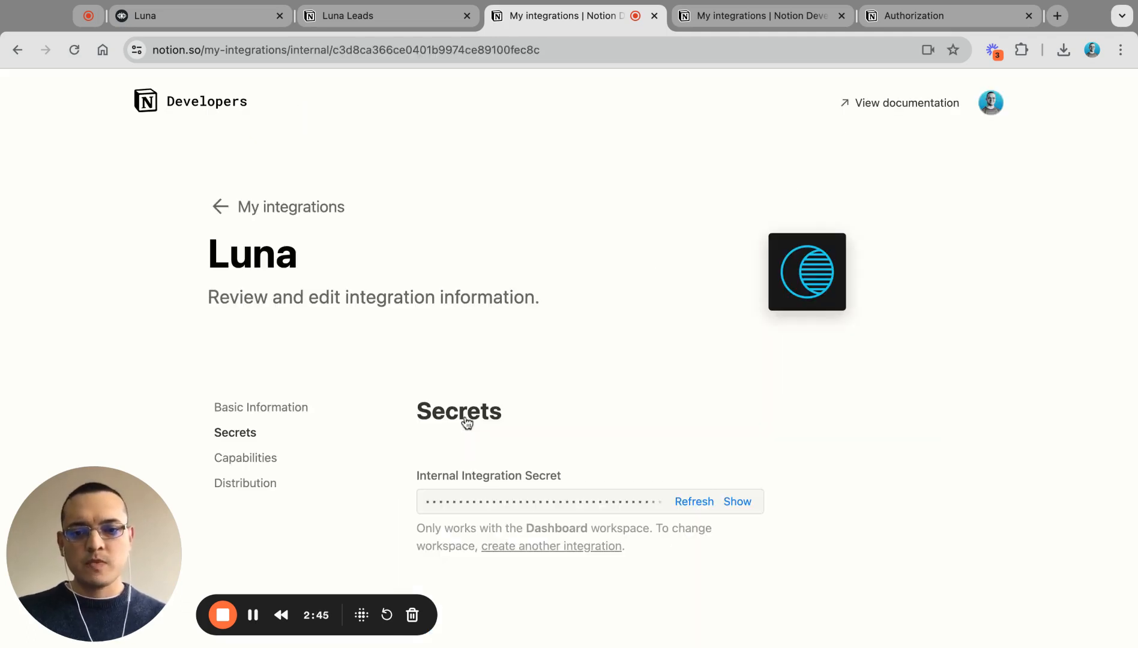
scroll(557, 423, down, 1)
scroll(556, 416, down, 2)
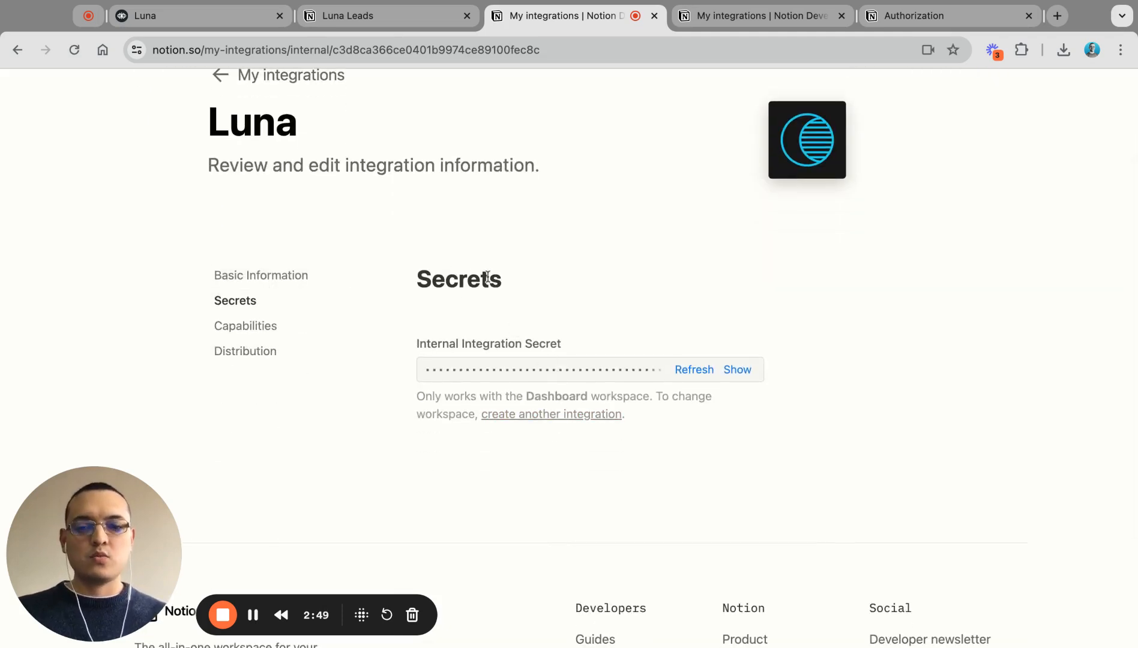
click(738, 369)
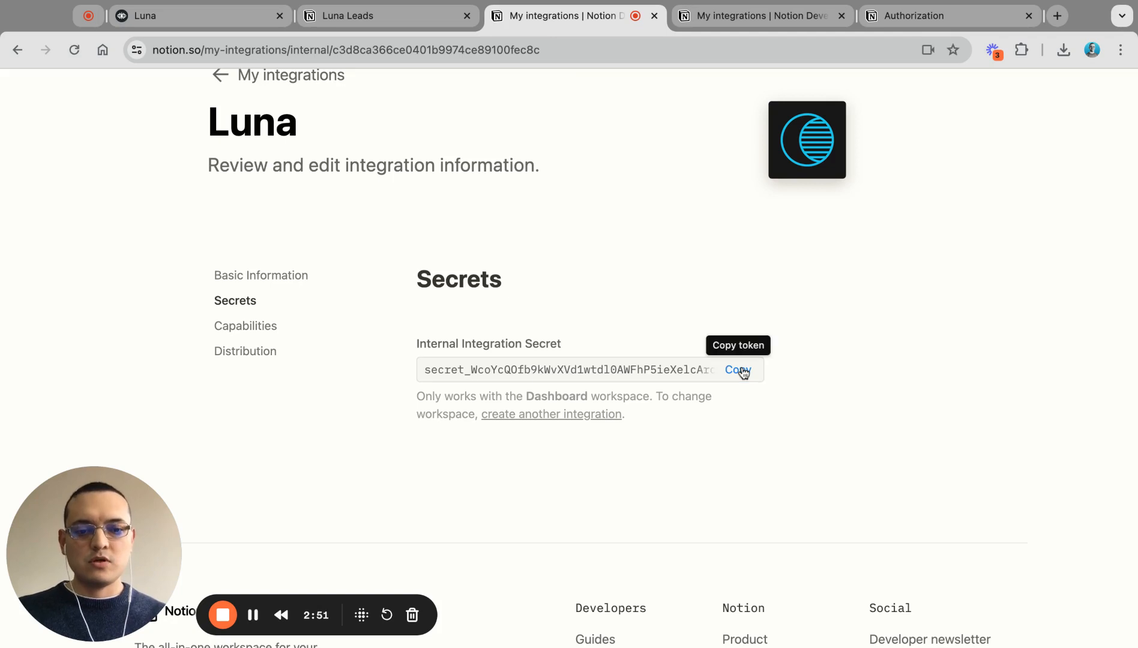
click(739, 370)
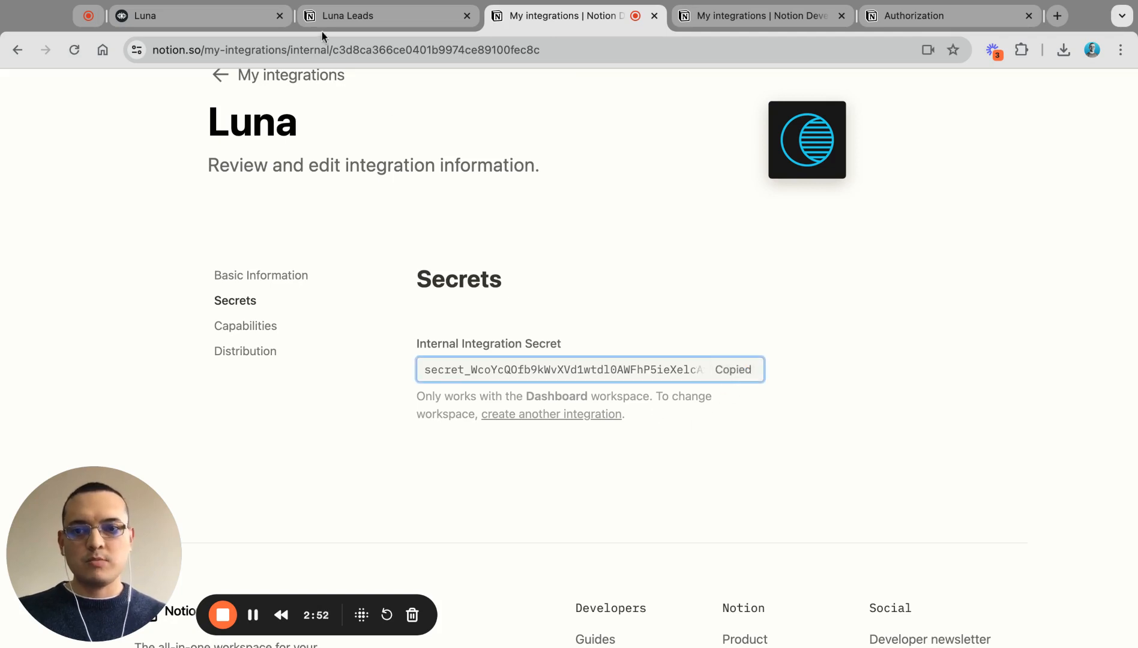
Step: Paste the integration secret into the notionApiSecret input in Voiceflow
click(220, 29)
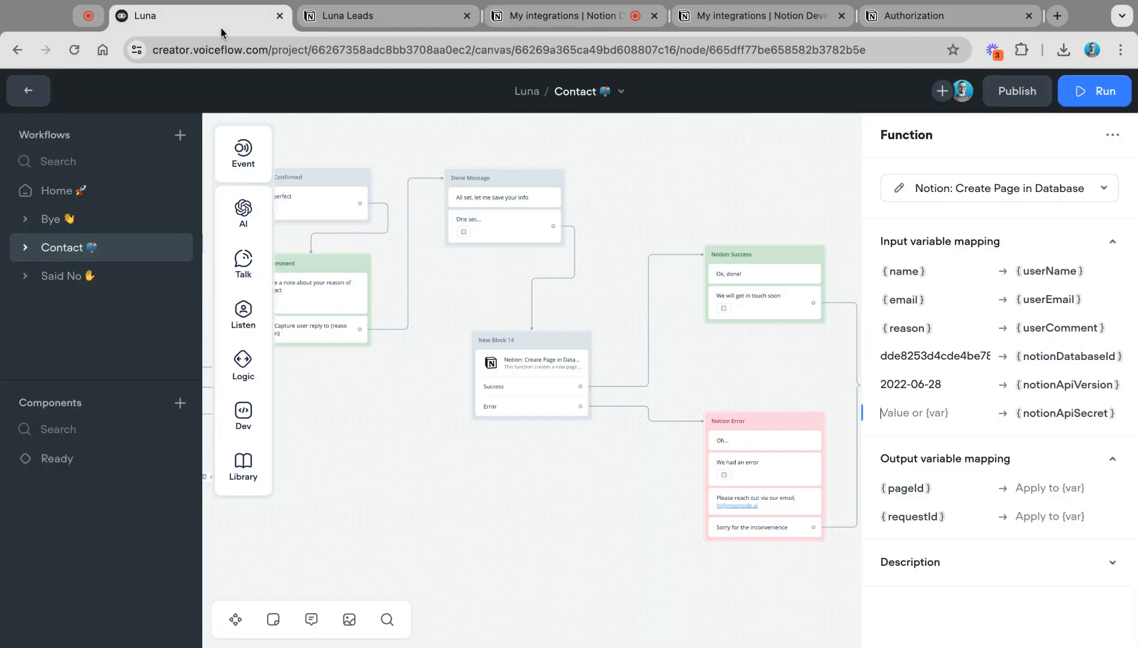
click(891, 413)
key(super+v)
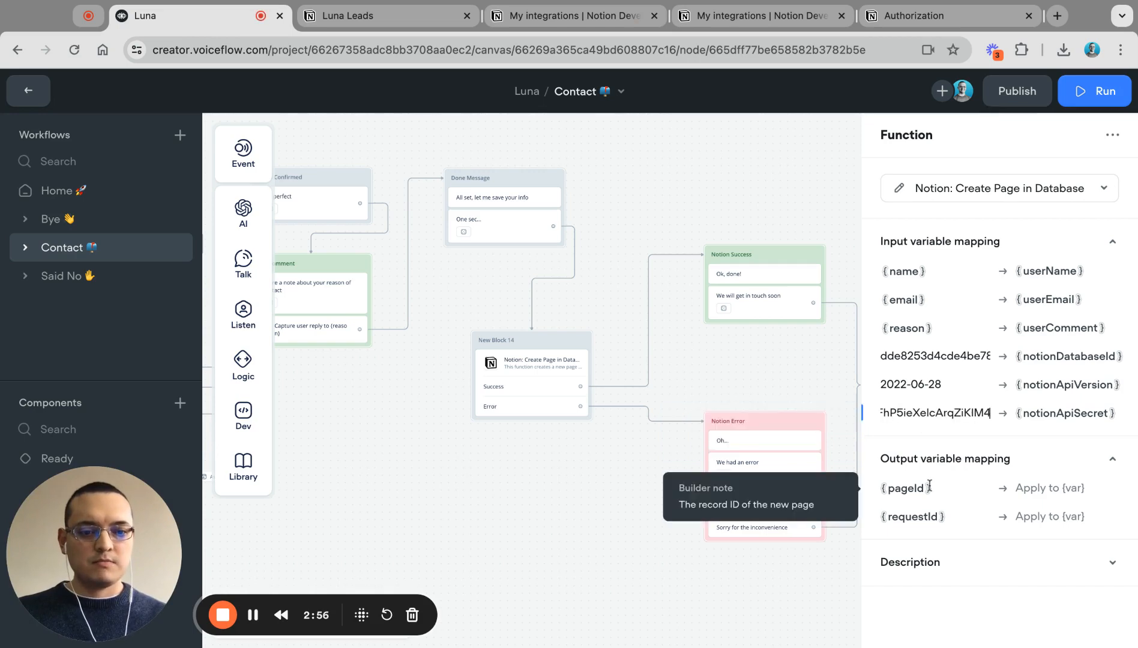
click(532, 17)
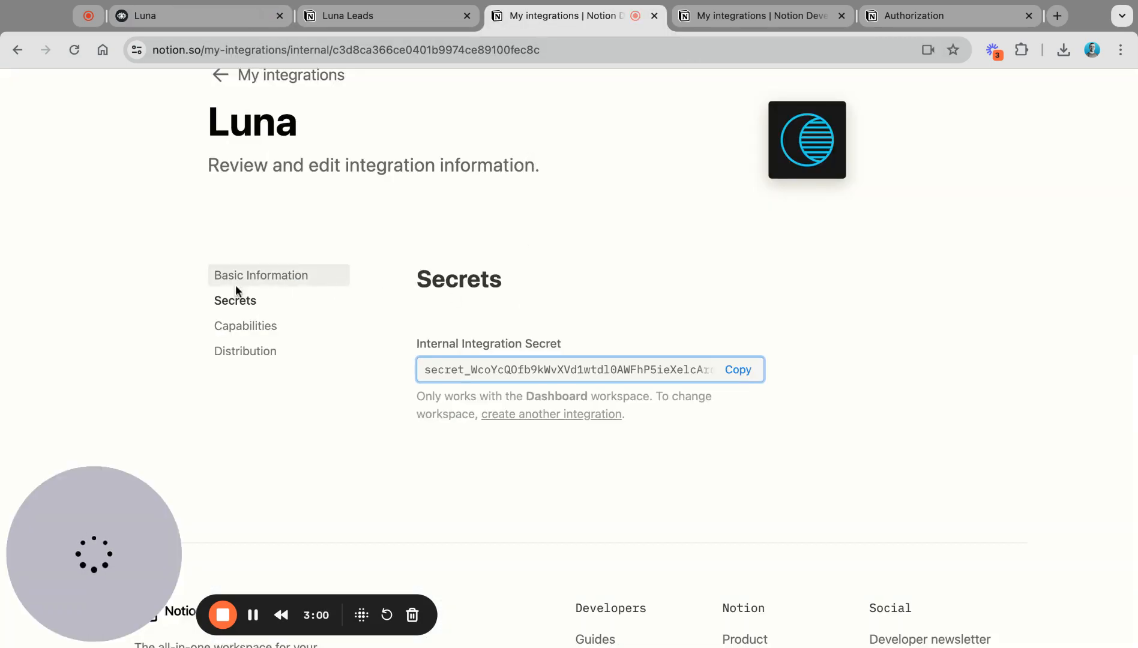
Step: Review the Luna integration's Capabilities: only Insert content enabled, no user information requested
click(240, 329)
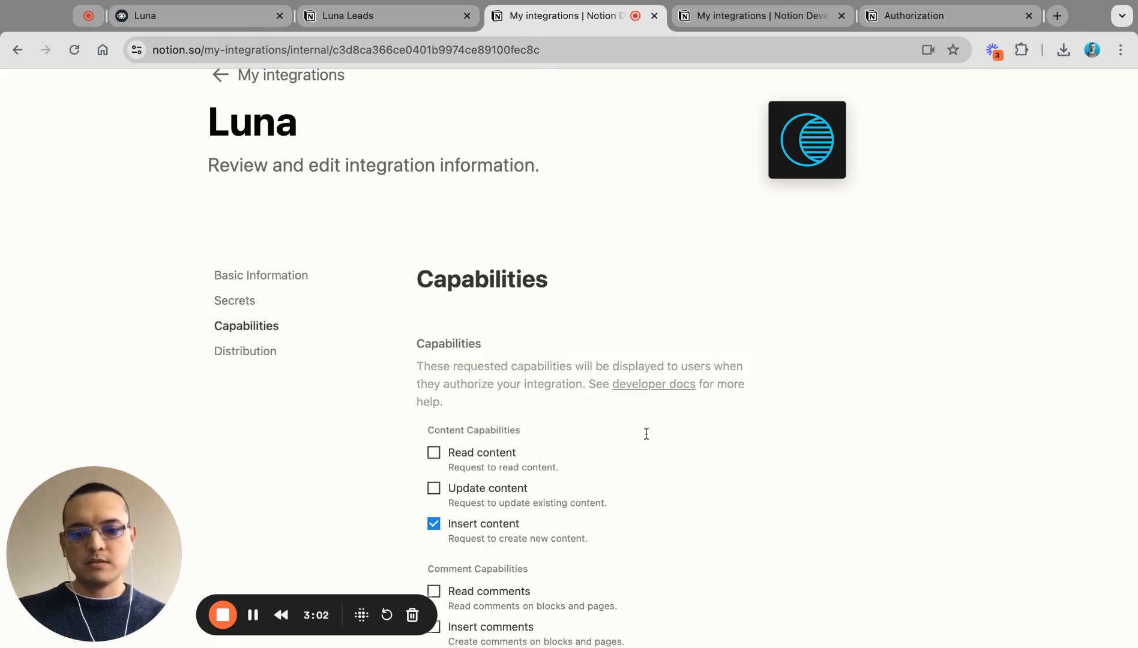
scroll(645, 433, down, 3)
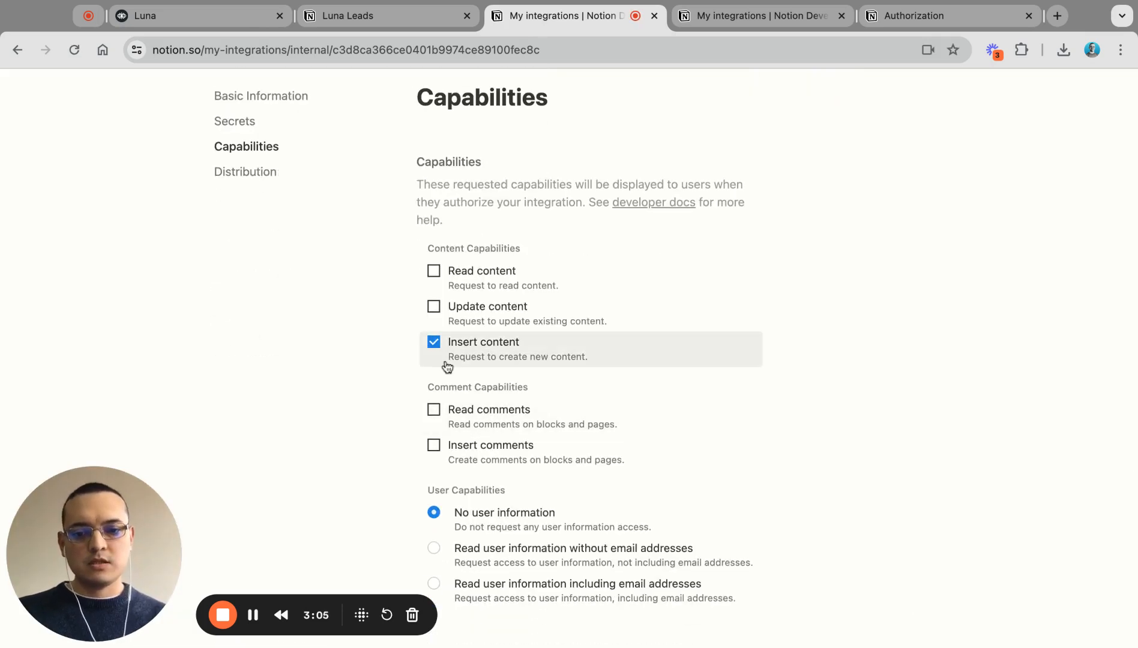
scroll(491, 359, down, 3)
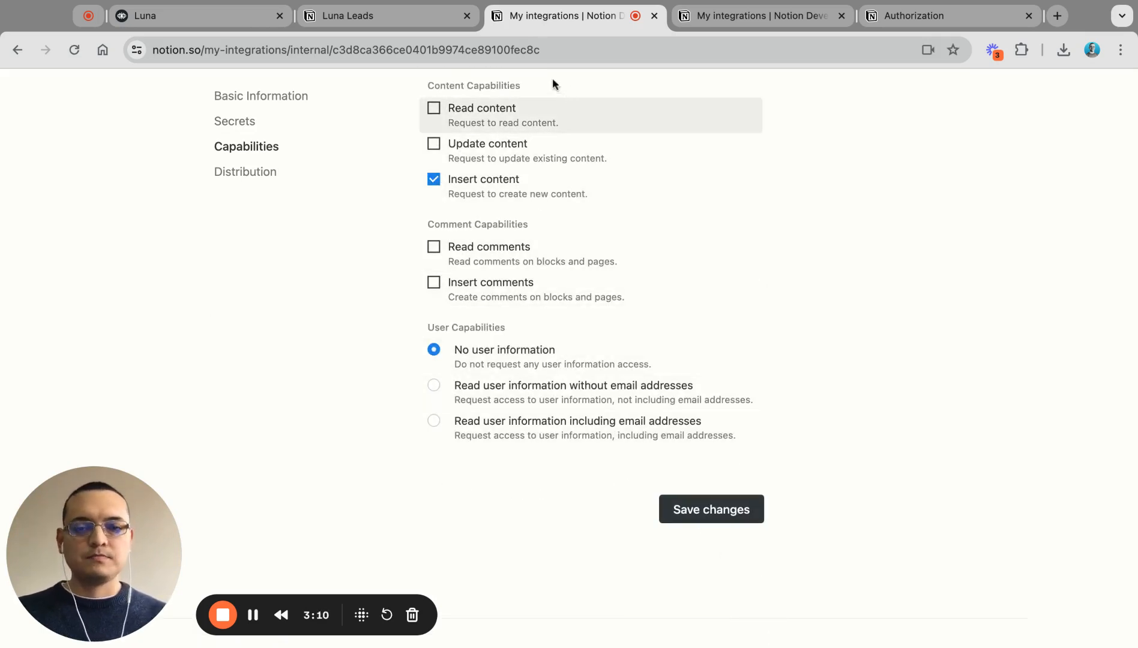
Step: Check the Luna Leads database ID in its address against the ID entered in Voiceflow
click(375, 21)
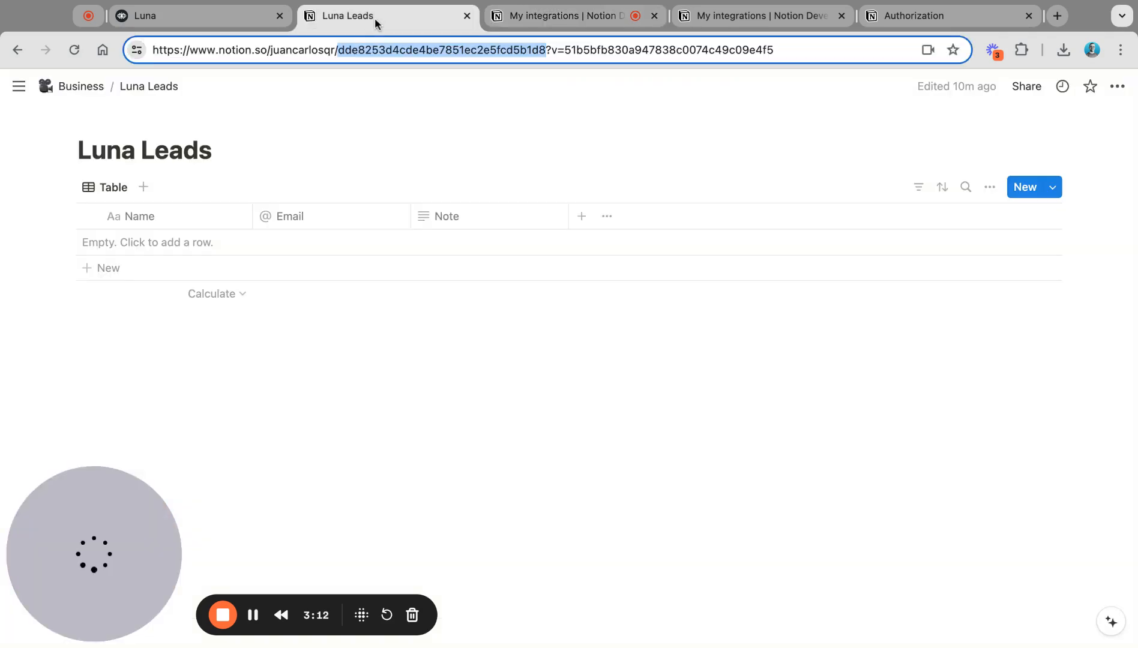
click(177, 19)
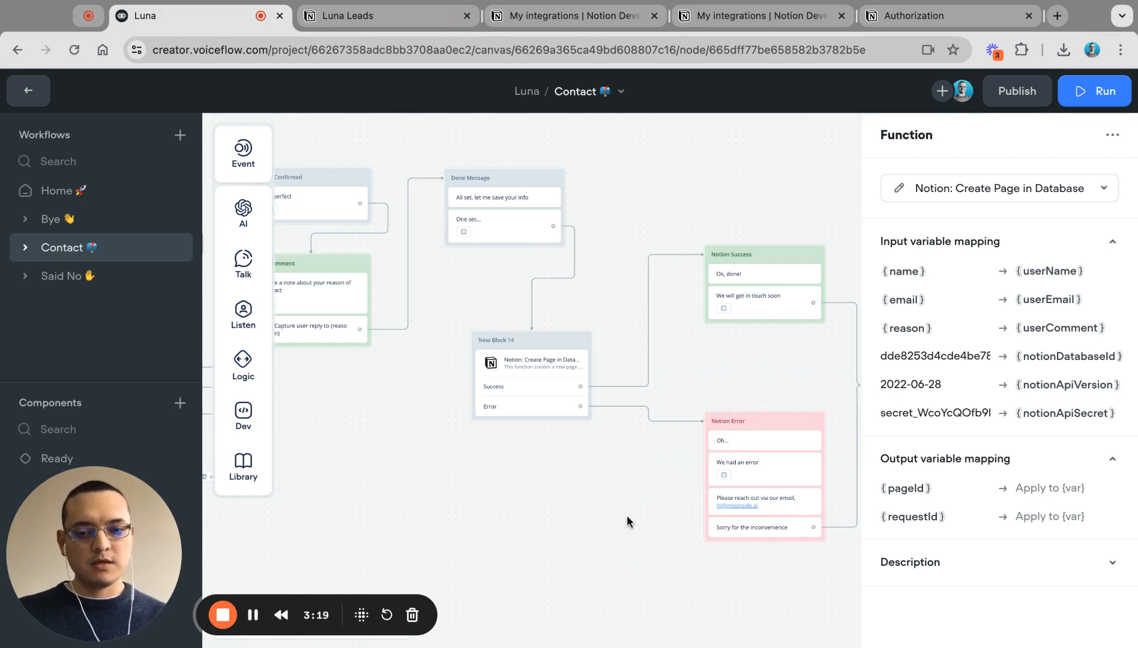
click(339, 24)
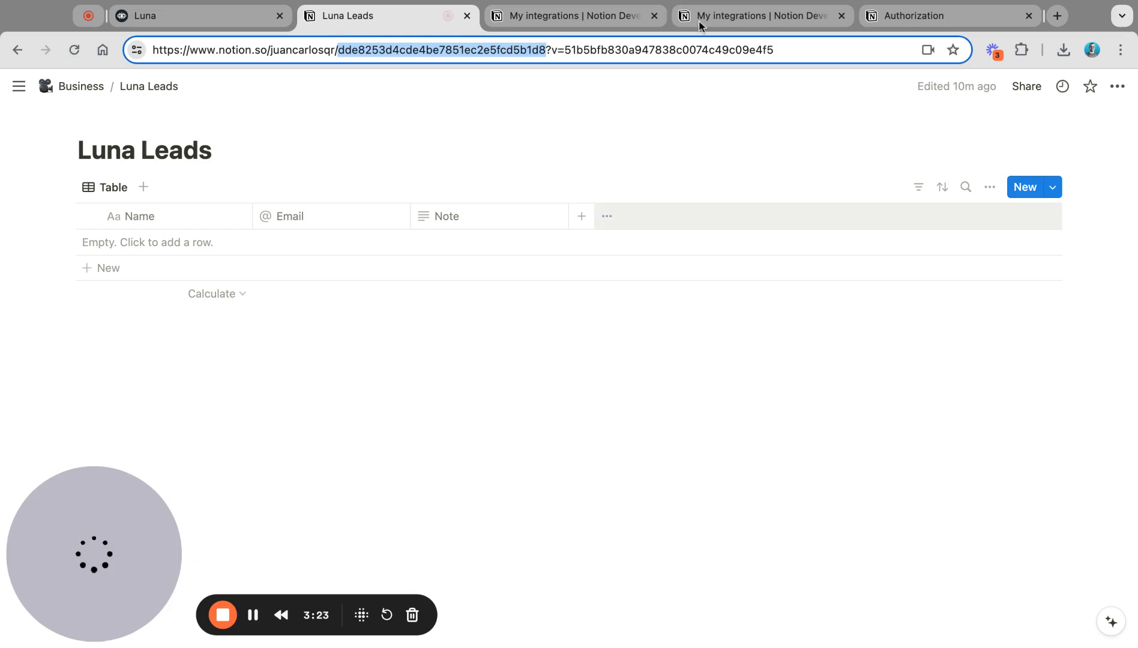
click(818, 399)
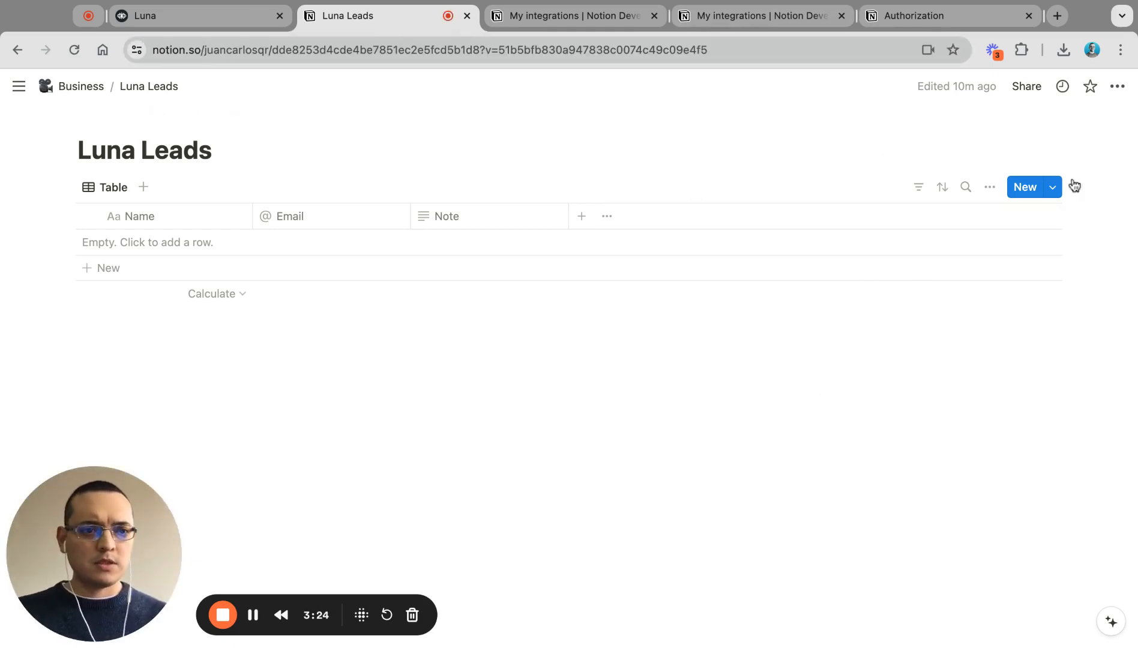
Step: Connect the Luna integration to the Luna Leads database and confirm its access
click(1117, 88)
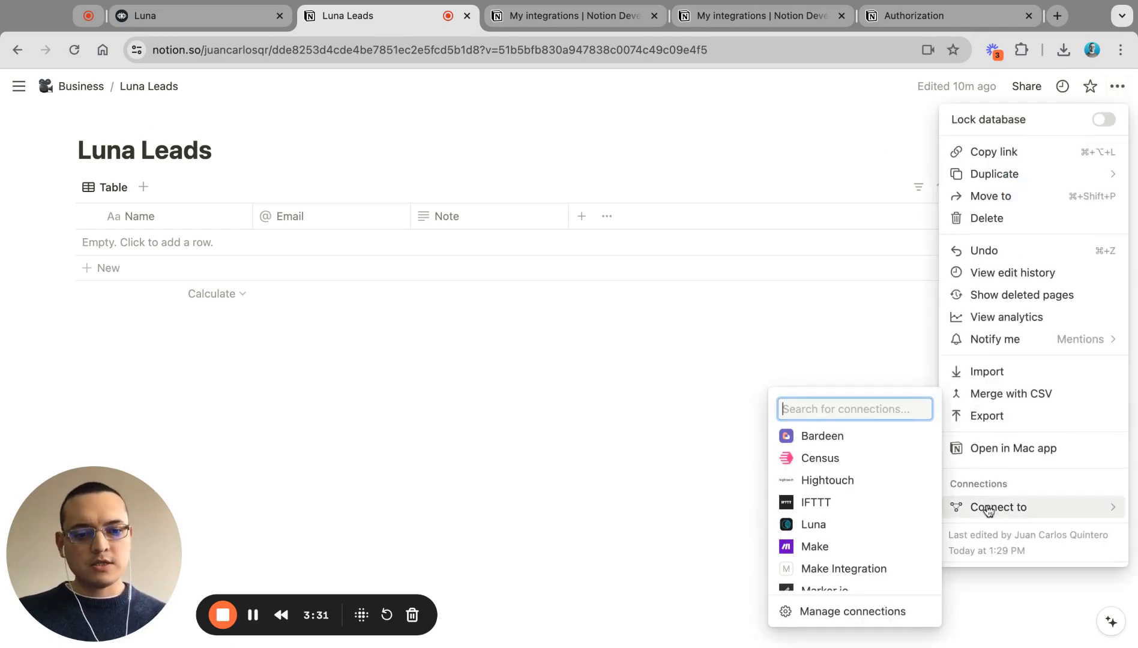
scroll(848, 521, down, 3)
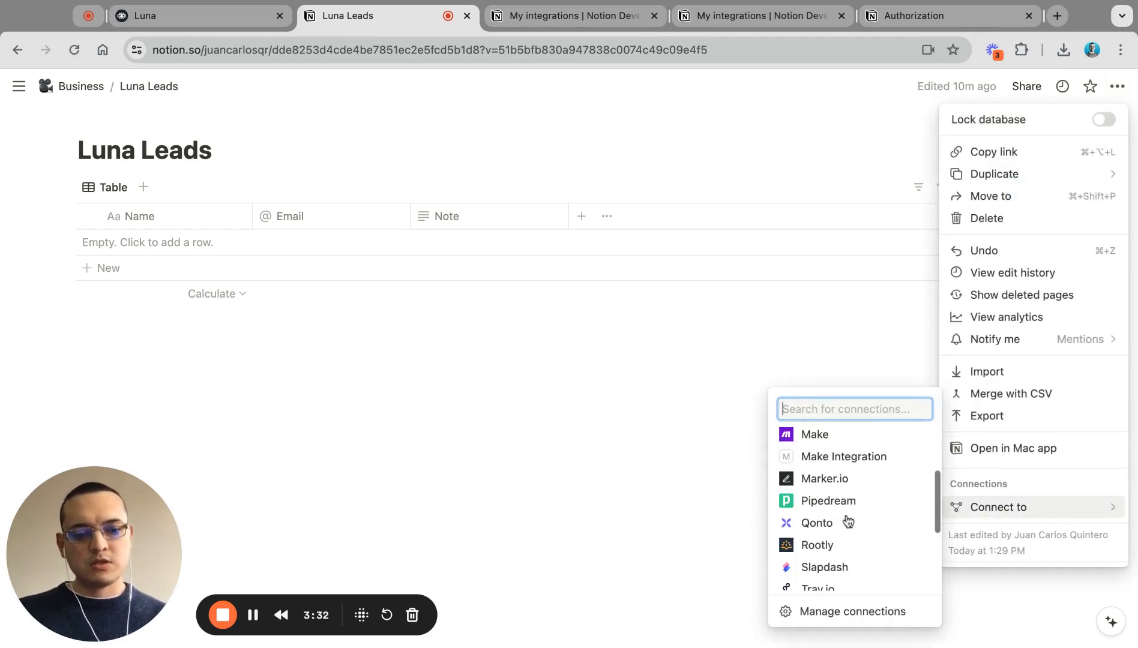
scroll(849, 521, up, 3)
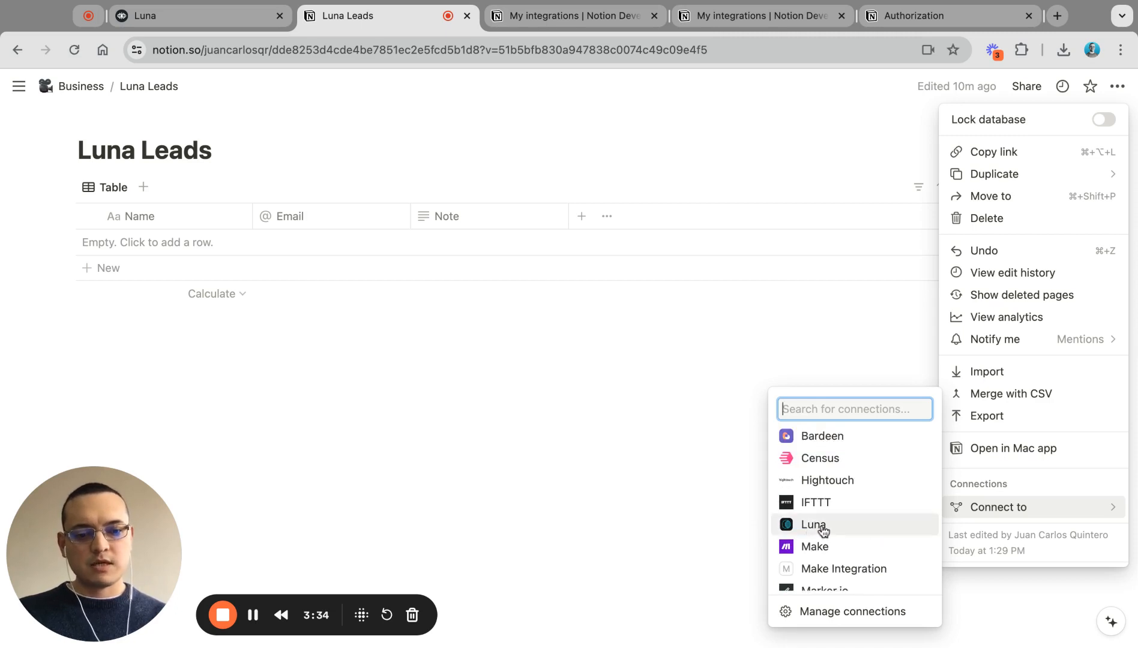
click(821, 528)
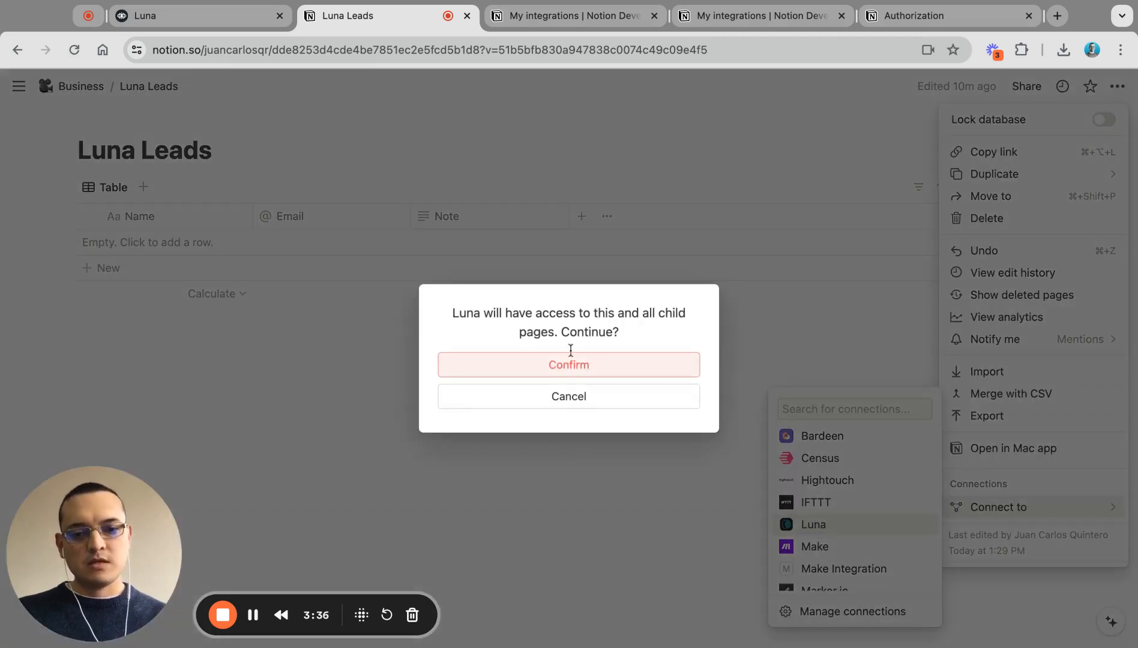
click(571, 365)
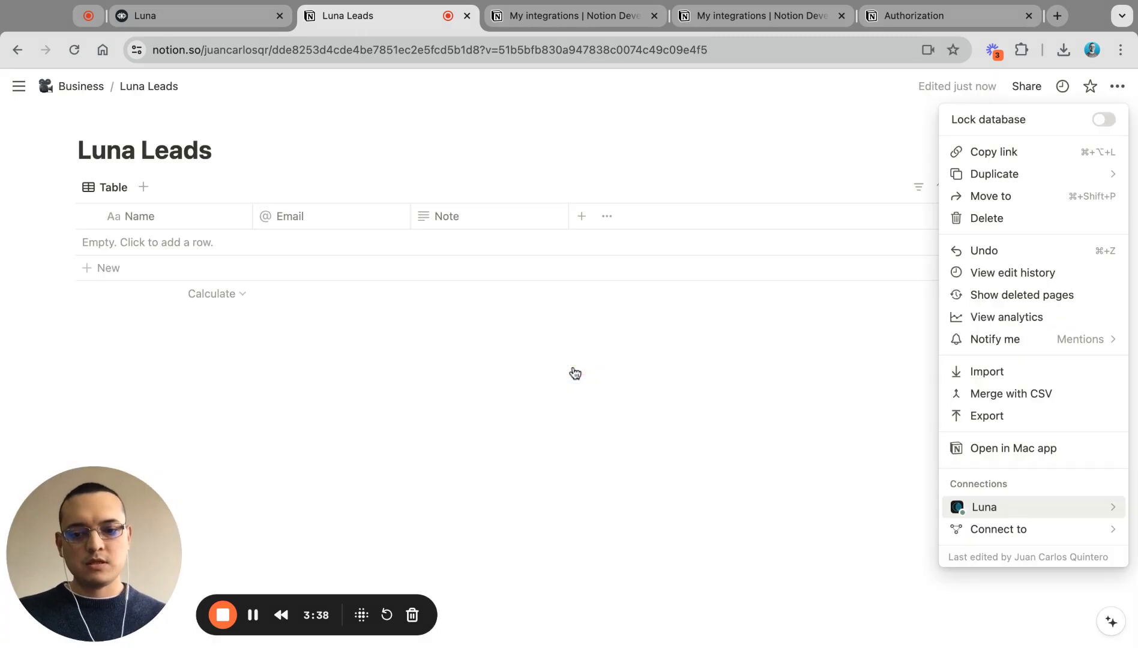
click(191, 17)
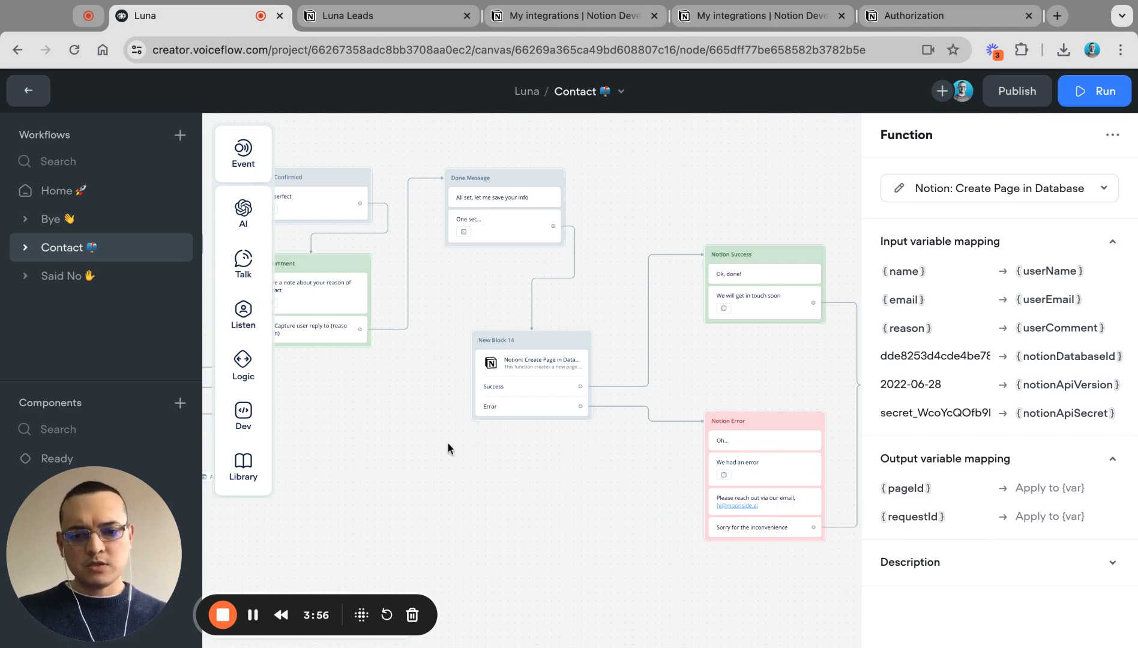
Step: Pan to the Get in touch start block and close the open settings panel
scroll(447, 442, down, 5)
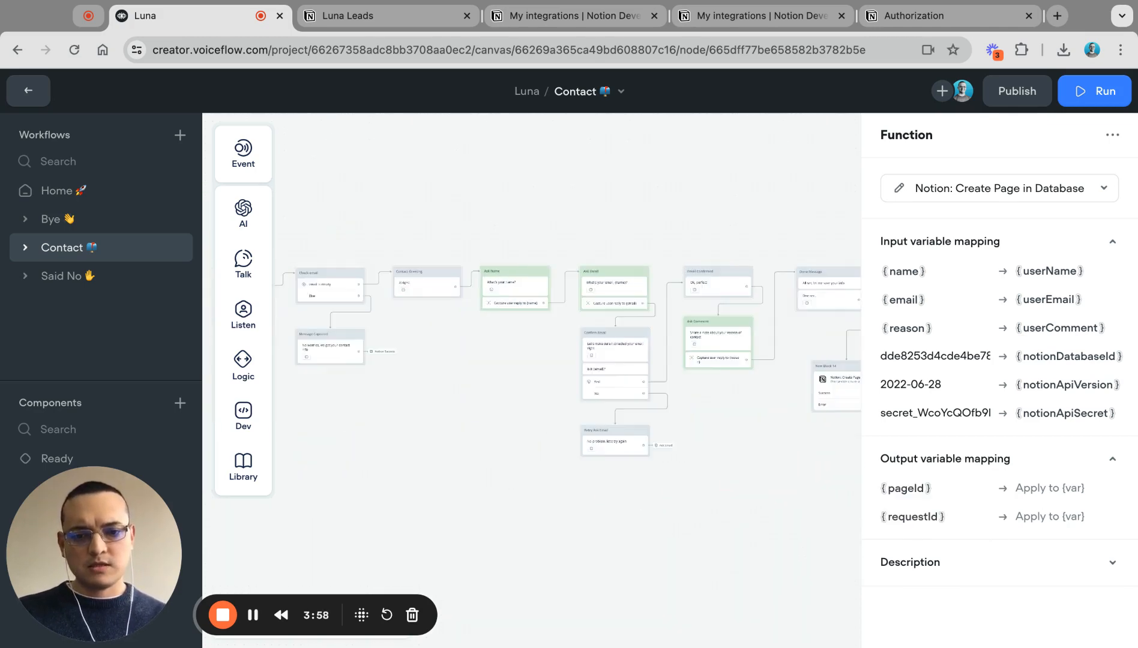
scroll(381, 308, left, 8)
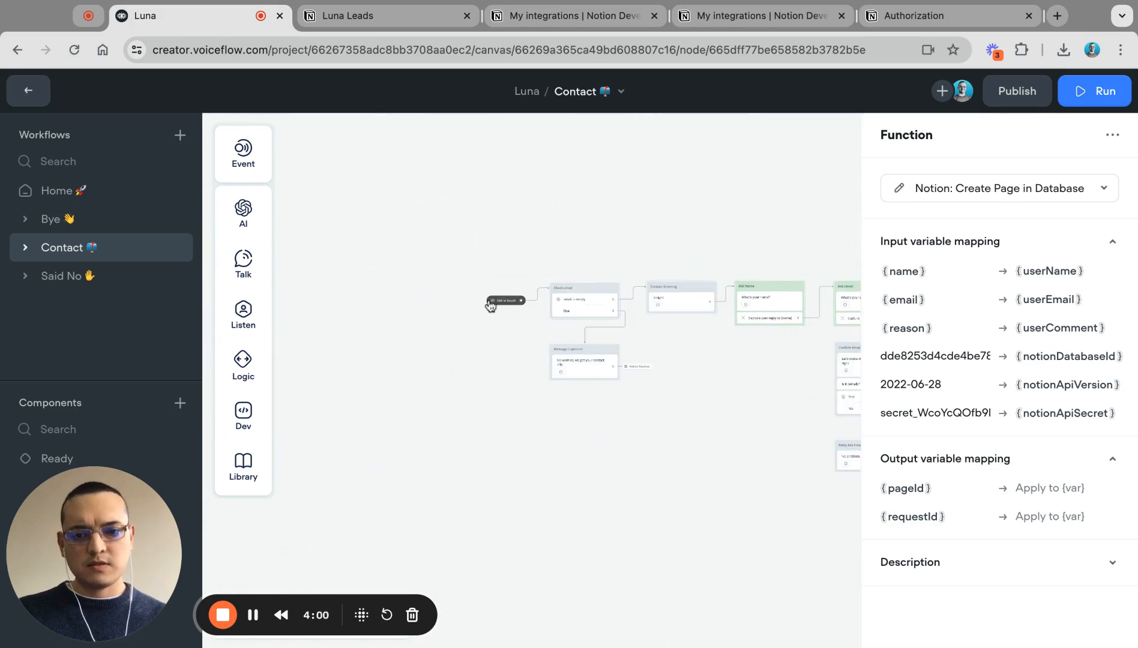
click(495, 302)
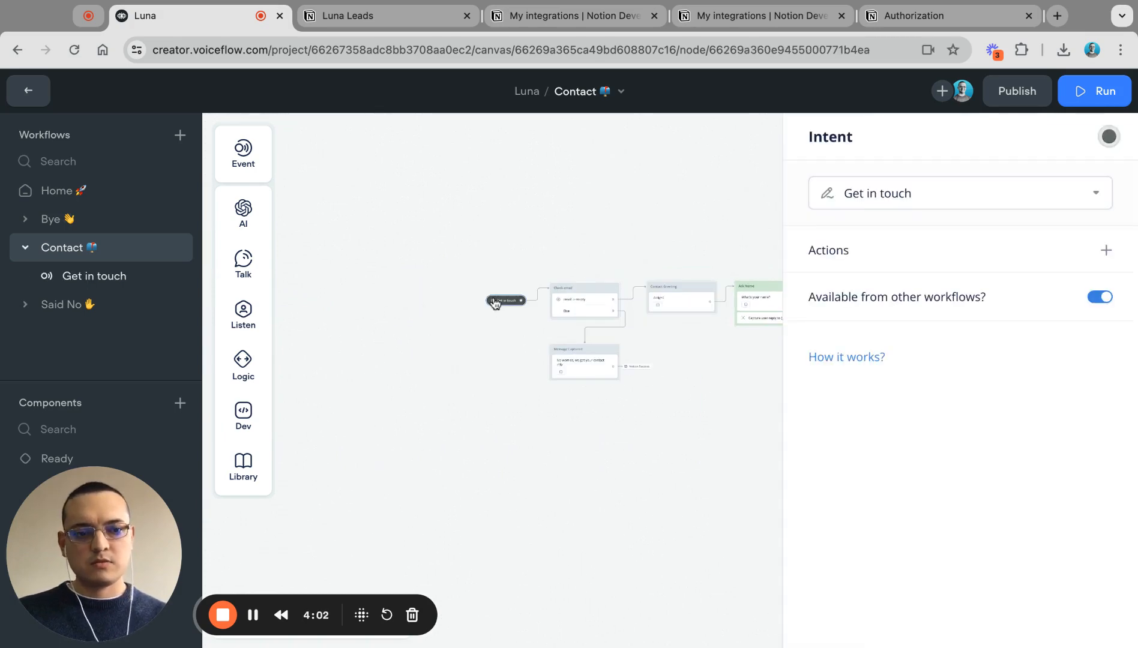
scroll(482, 294, up, 5)
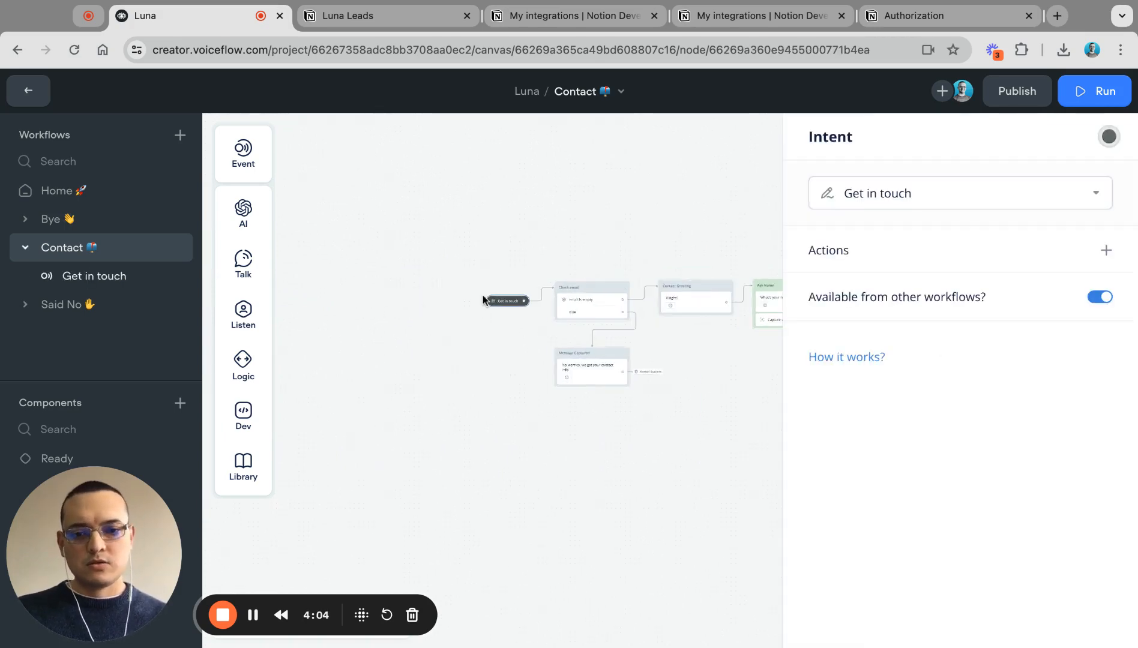
click(510, 354)
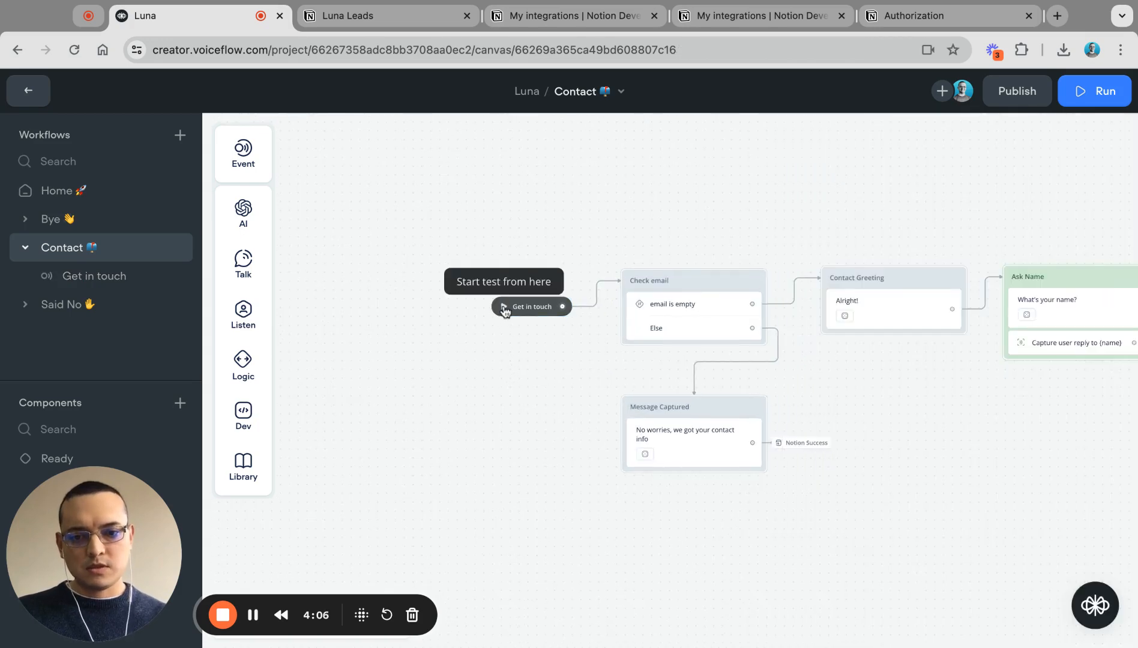
Step: Test the flow from Get in touch, entering a lead's name and e-mail address
click(504, 308)
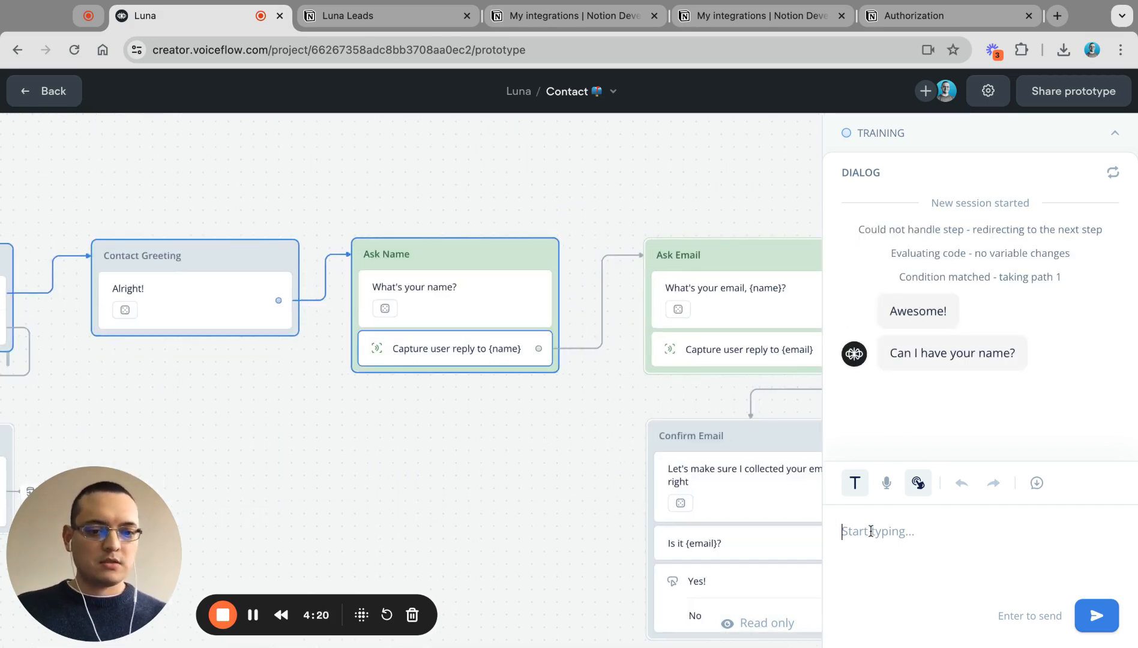
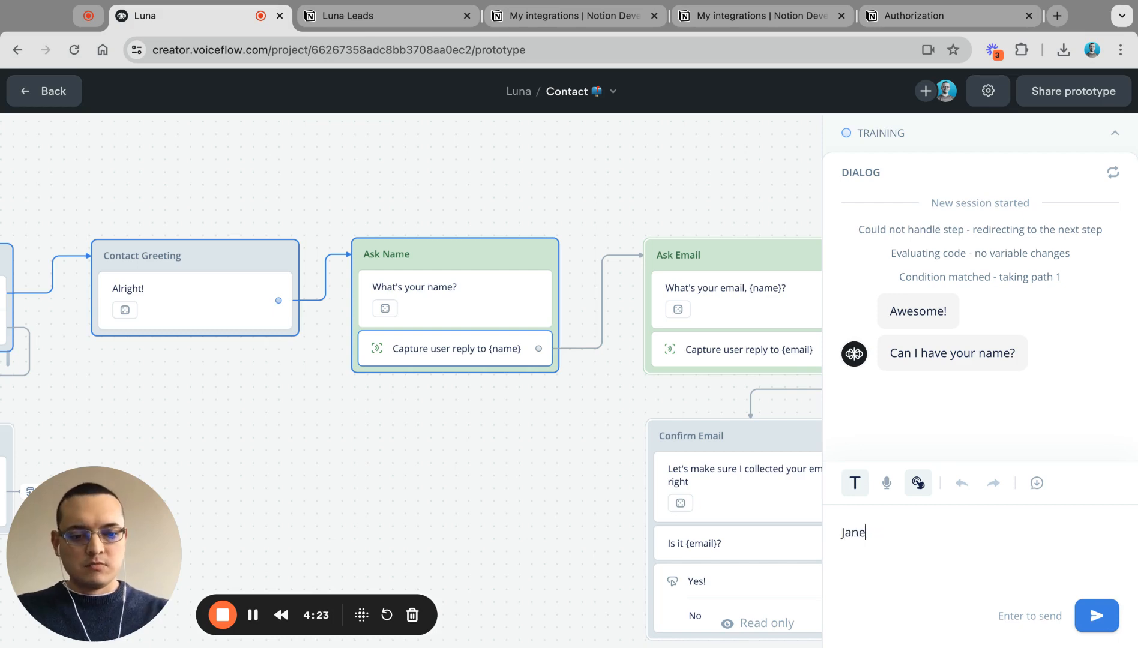
key(Return)
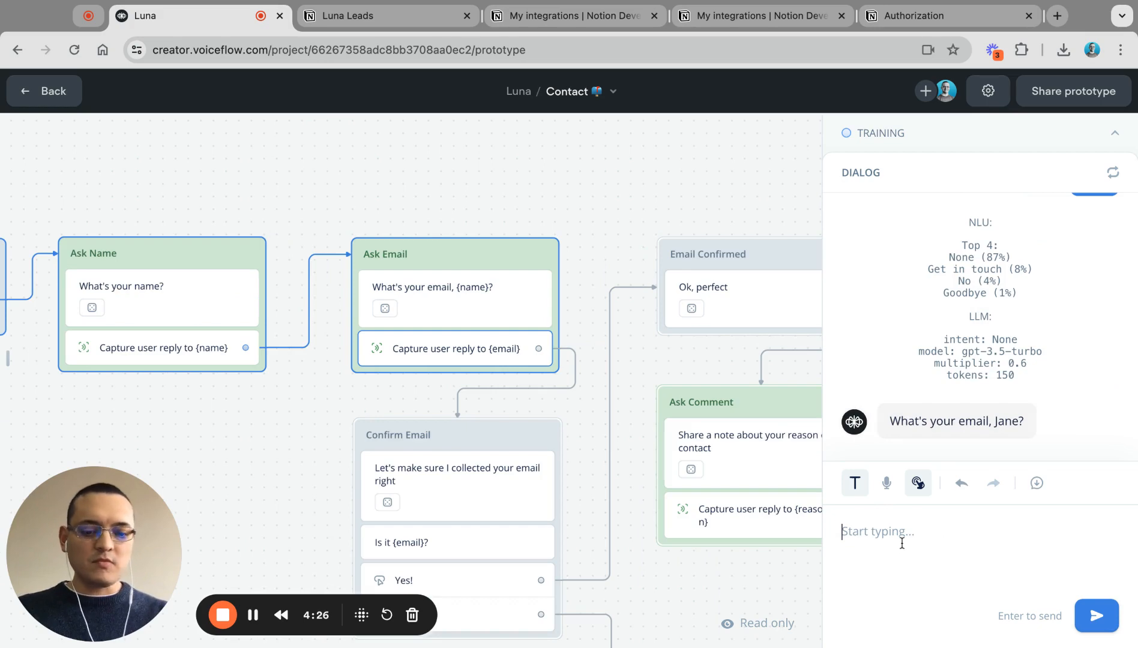
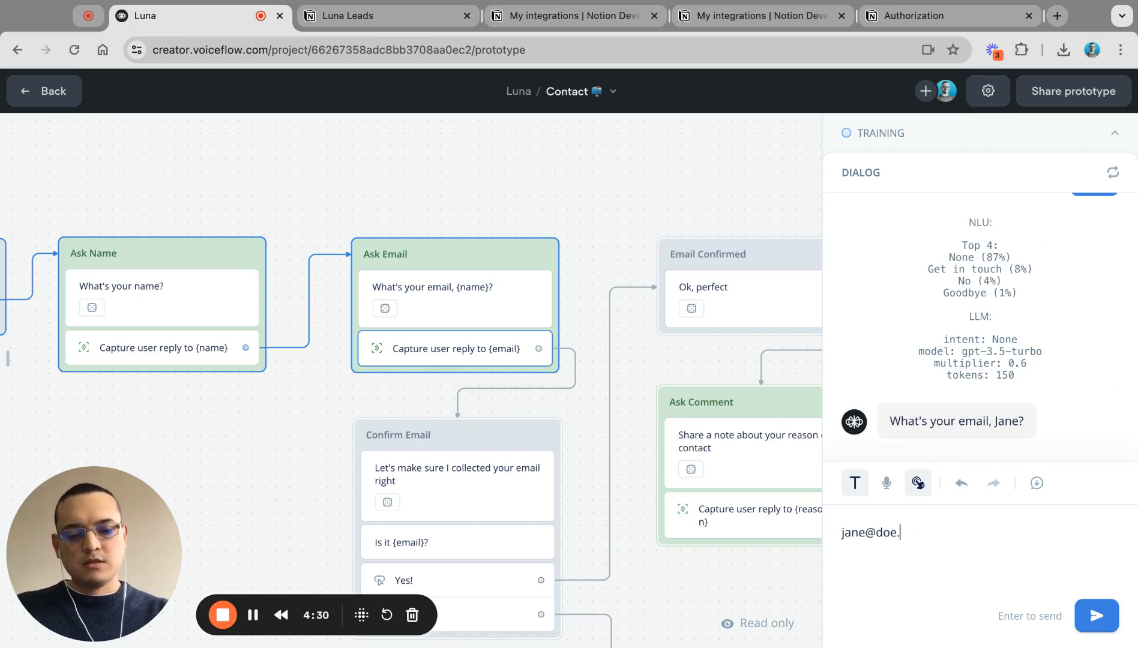
key(Return)
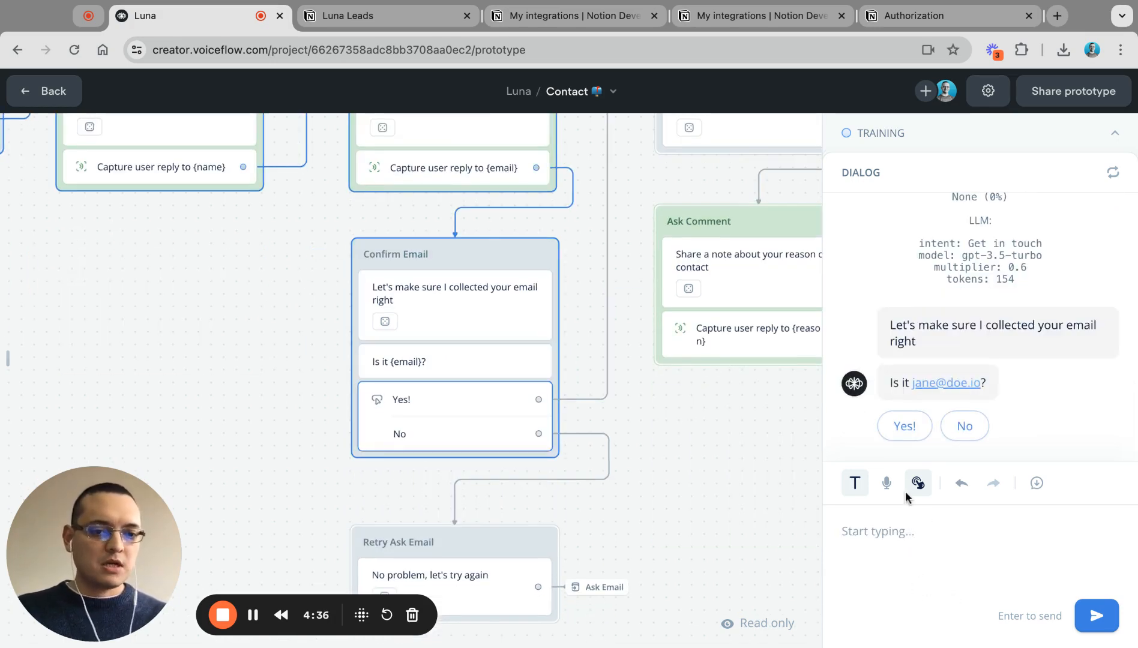
Step: Confirm the captured email and send 'I want a chatbot for my business' as the contact reason
click(897, 427)
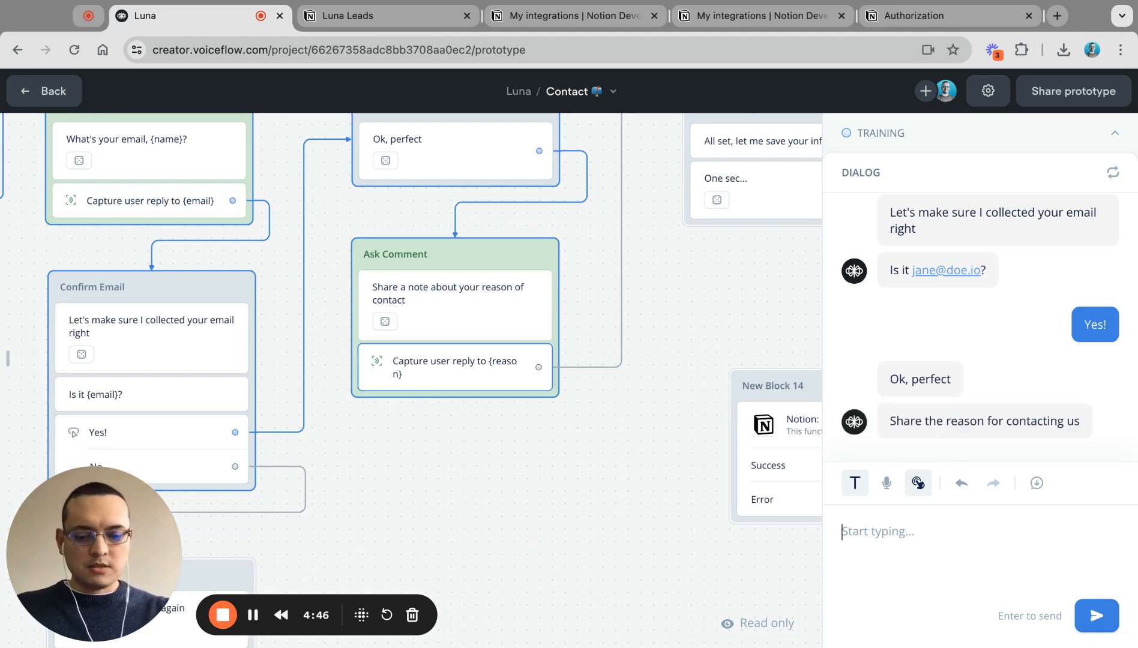
text(I want a )
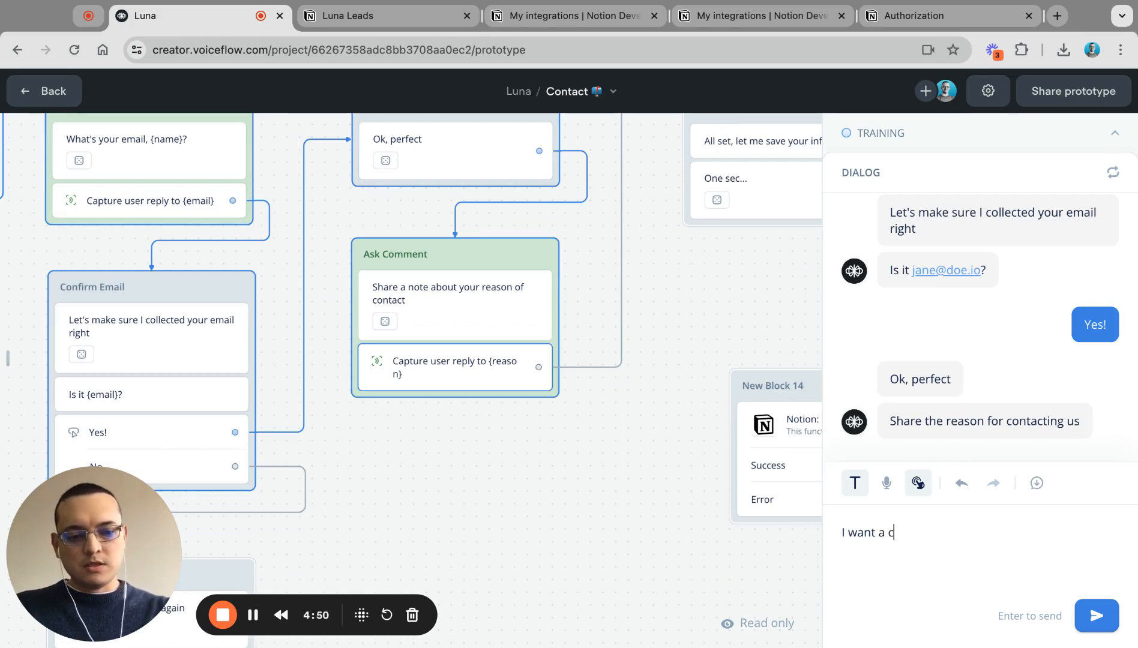
text(chatbot f)
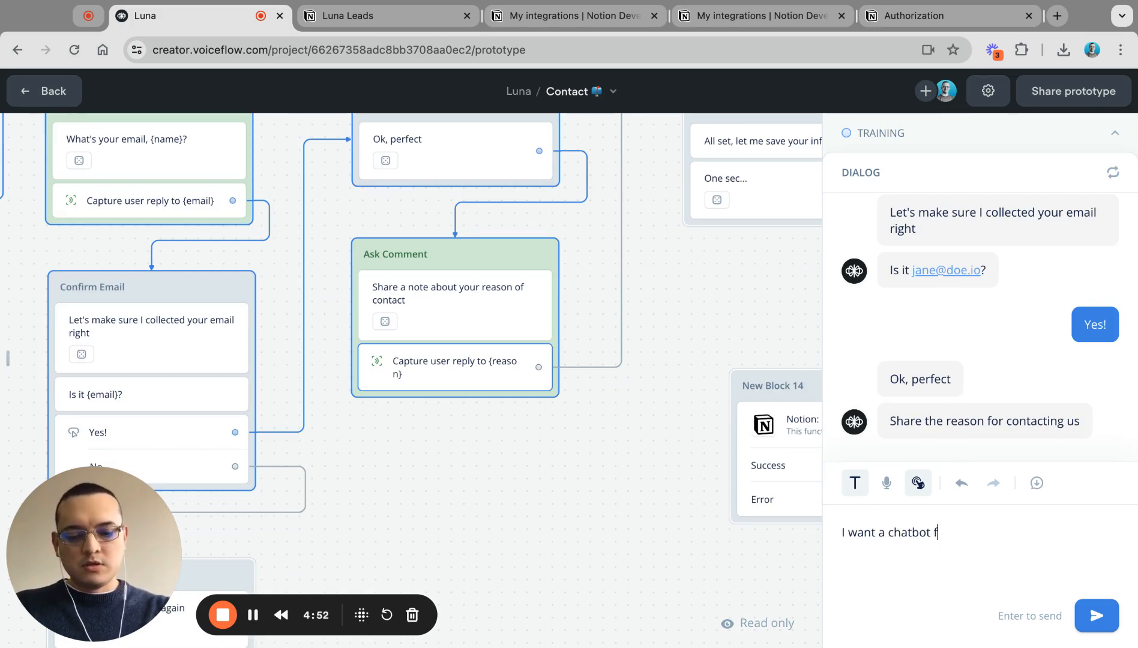
text(or my business)
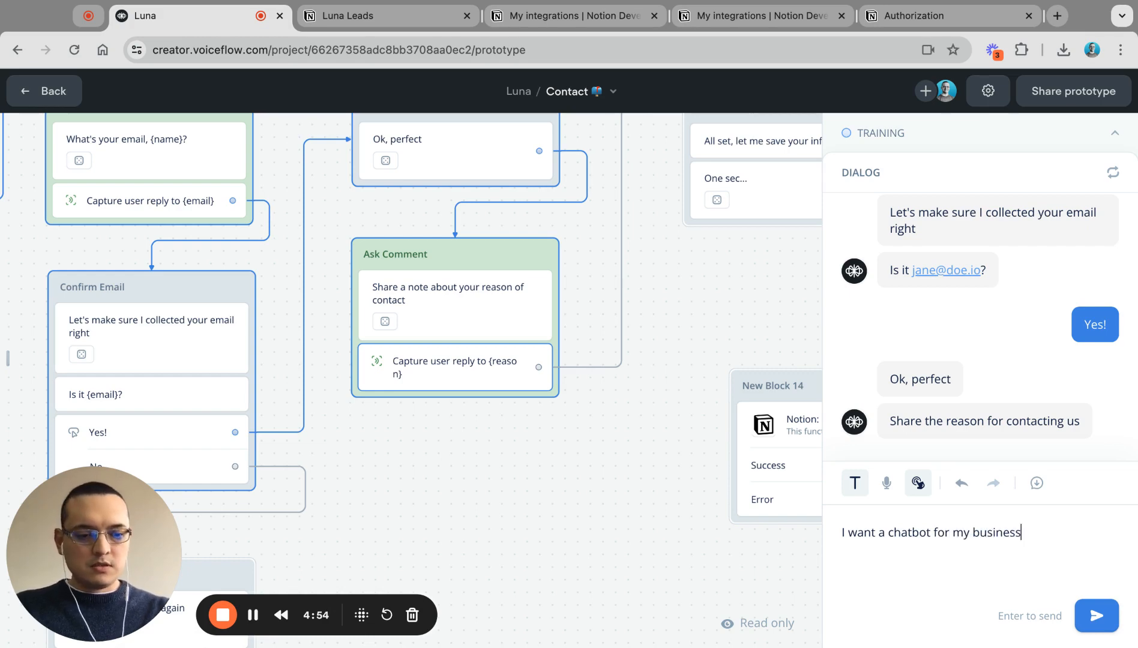
key(Return)
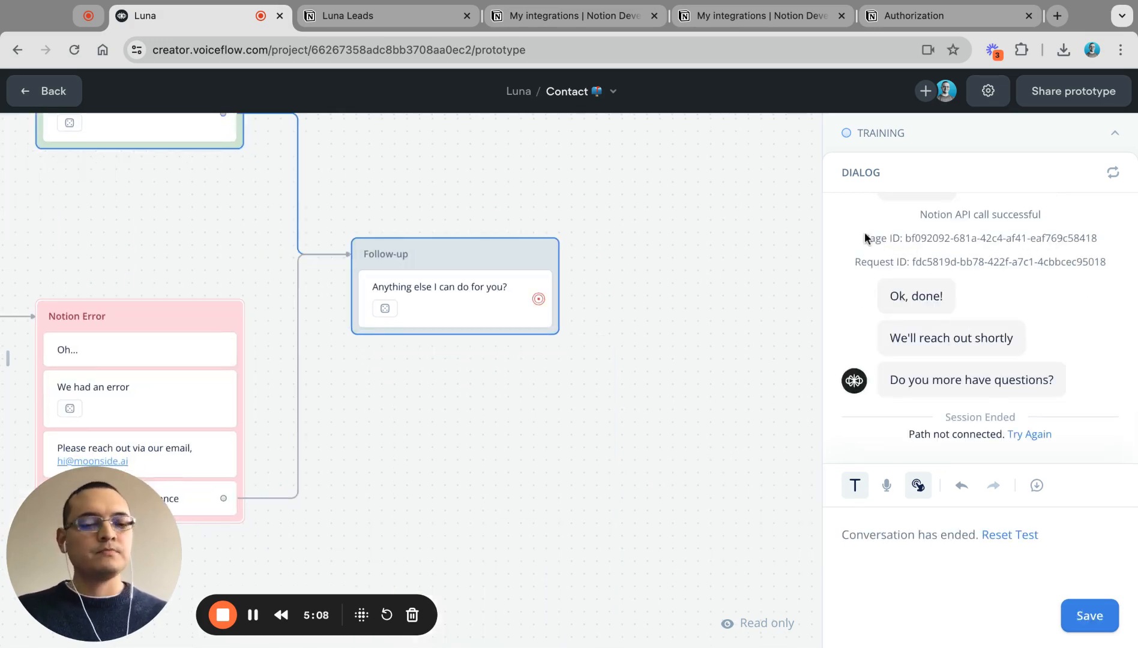
Step: Open the new test lead's page beside the Luna Leads table in Notion
click(340, 21)
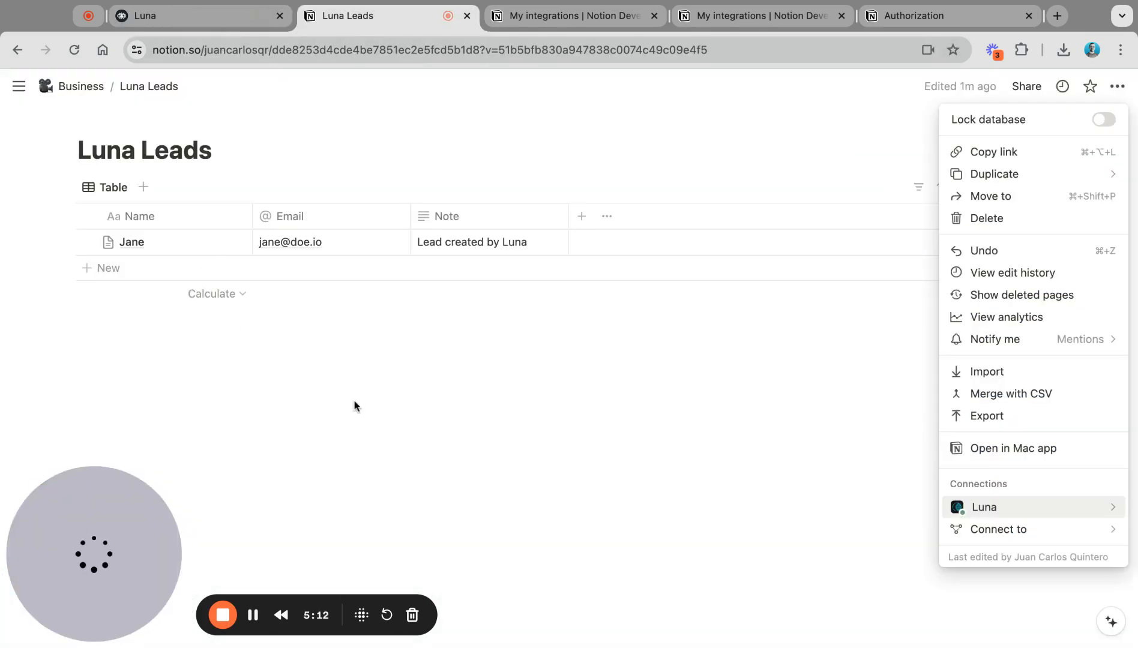
click(246, 361)
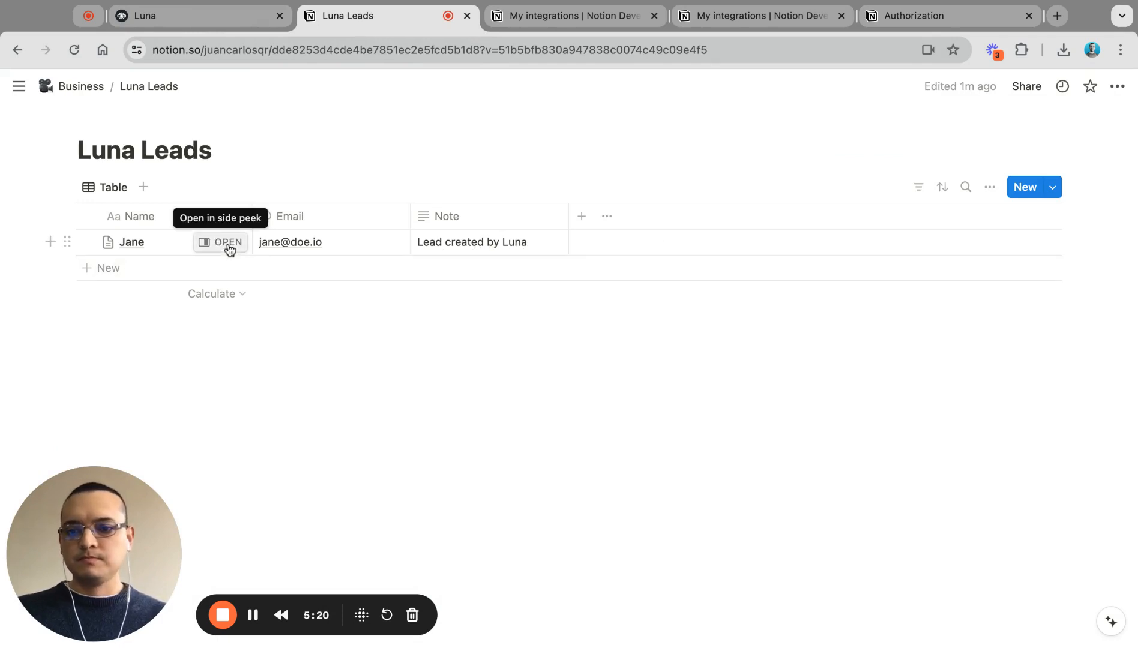
click(225, 246)
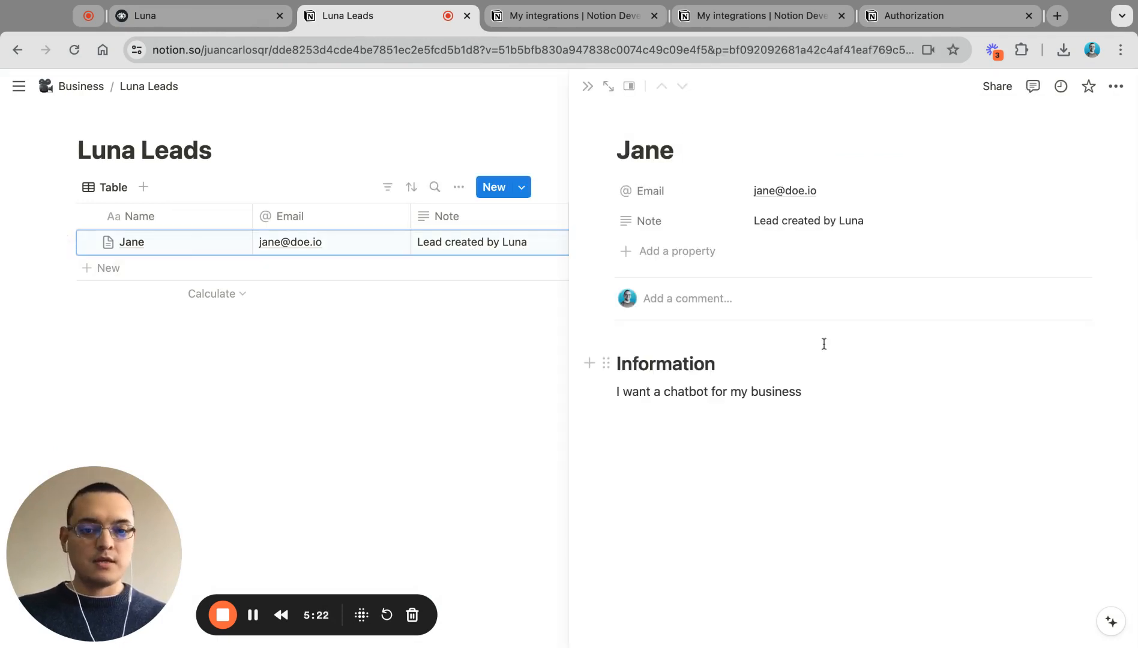
Step: Highlight the Information heading and the 'I want a chatbot for my business' line on the page
double_click(647, 360)
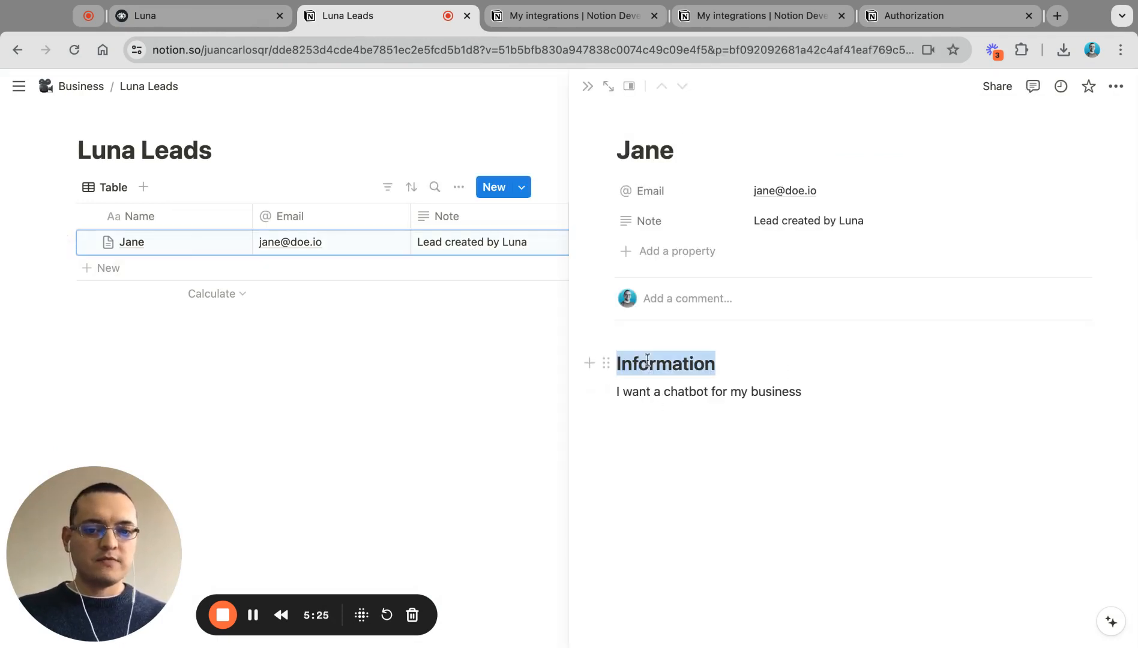
click(840, 396)
triple_click(840, 396)
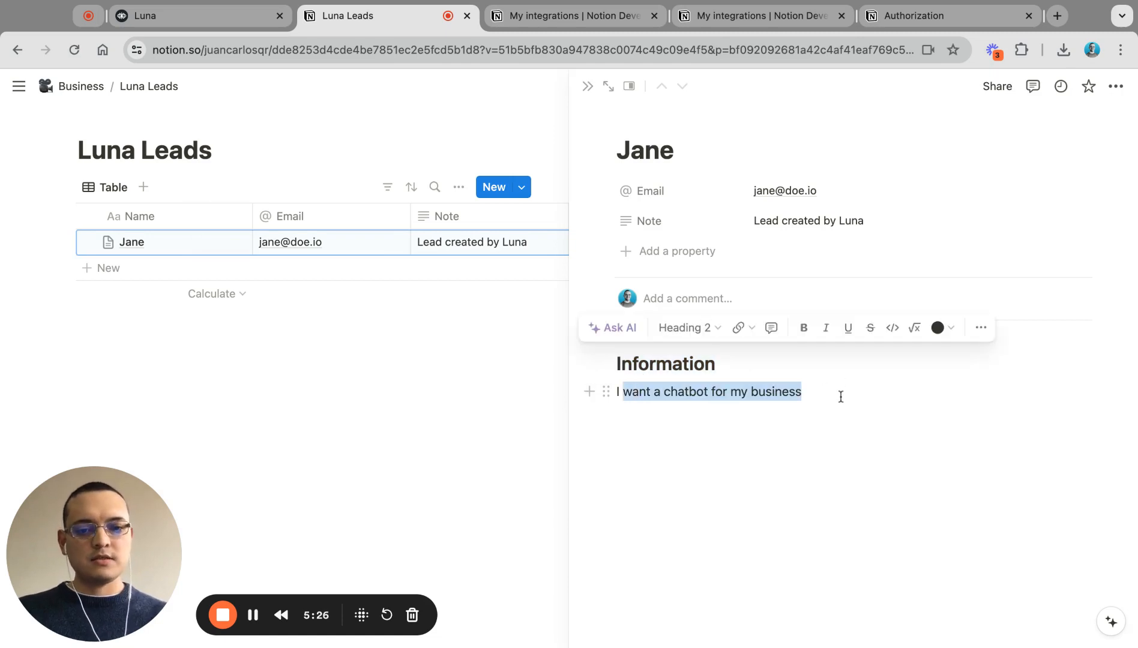
click(648, 420)
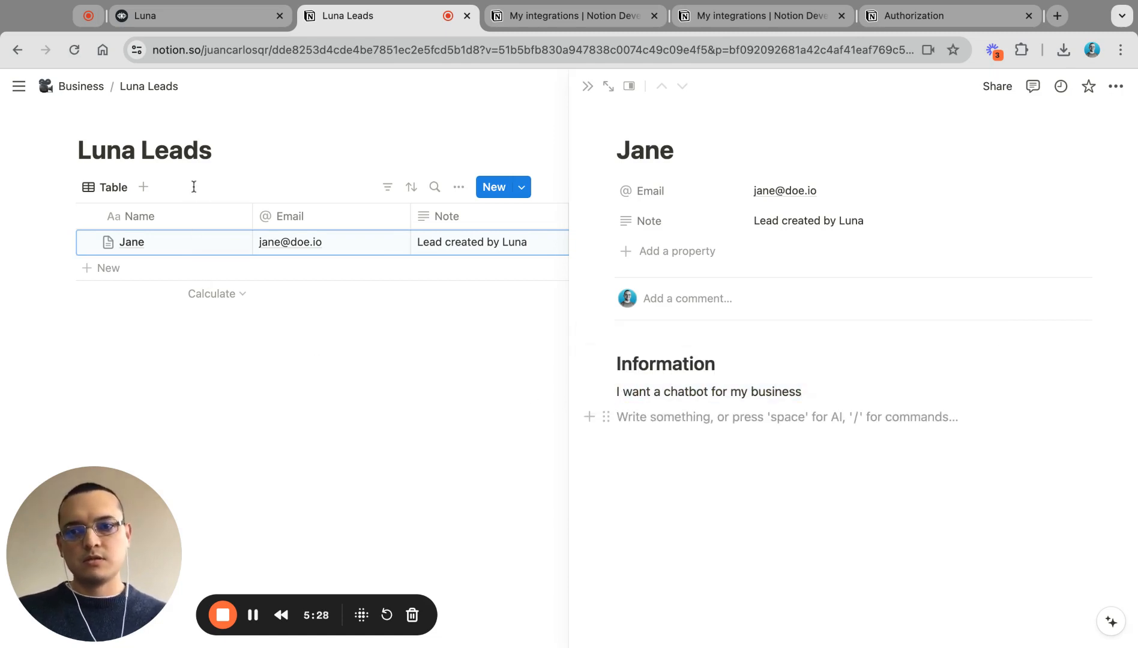
Step: Return to the Luna canvas and open the Notion: Create Page in Database code from New Block 14
click(188, 17)
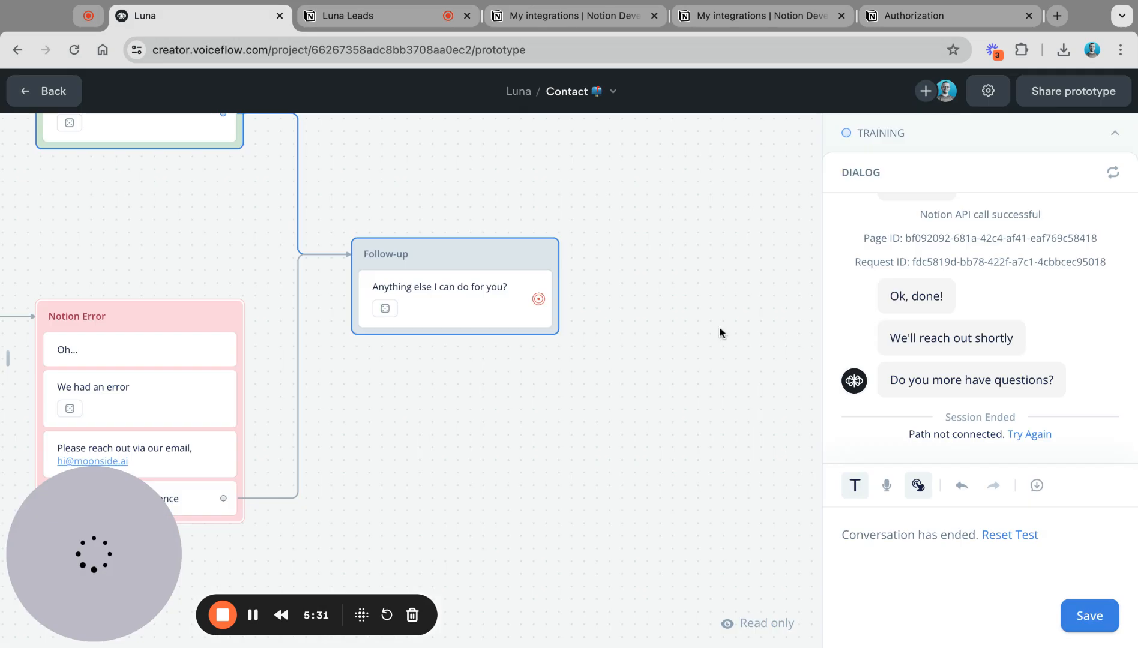
click(54, 90)
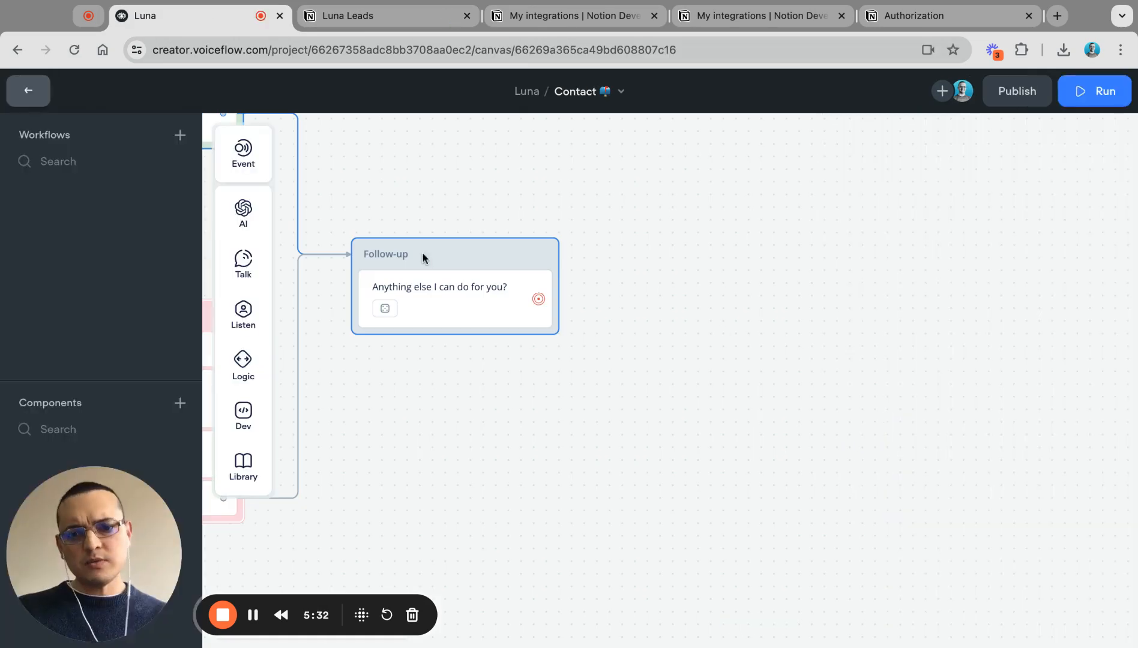
scroll(482, 262, down, 5)
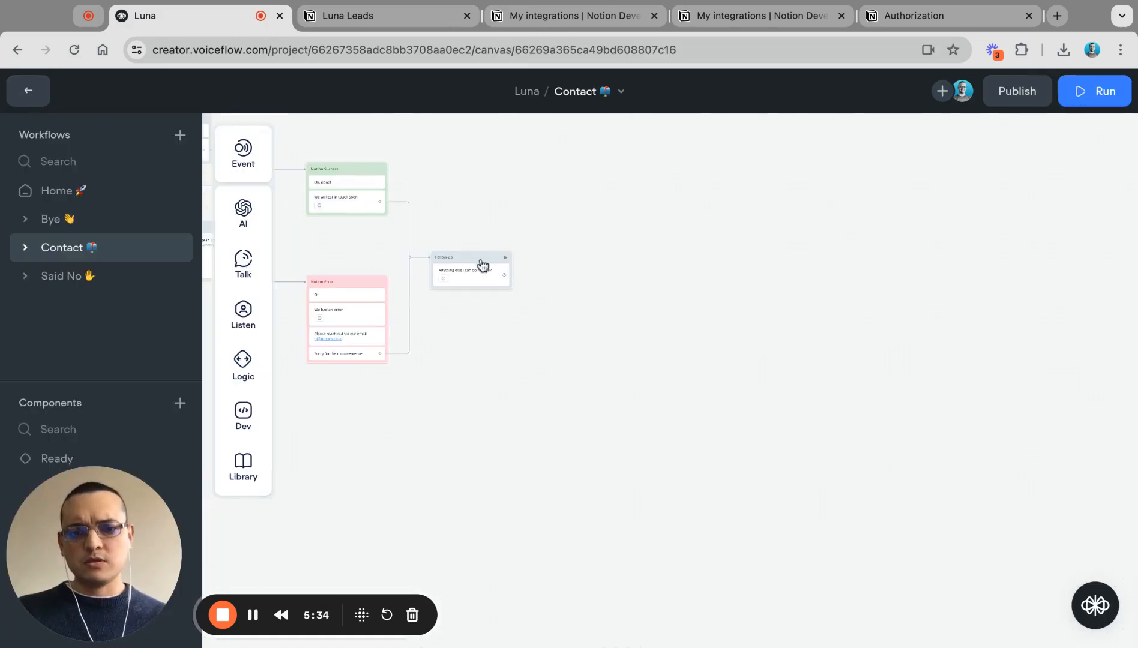
scroll(482, 261, left, 5)
scroll(529, 285, left, 4)
scroll(529, 286, up, 3)
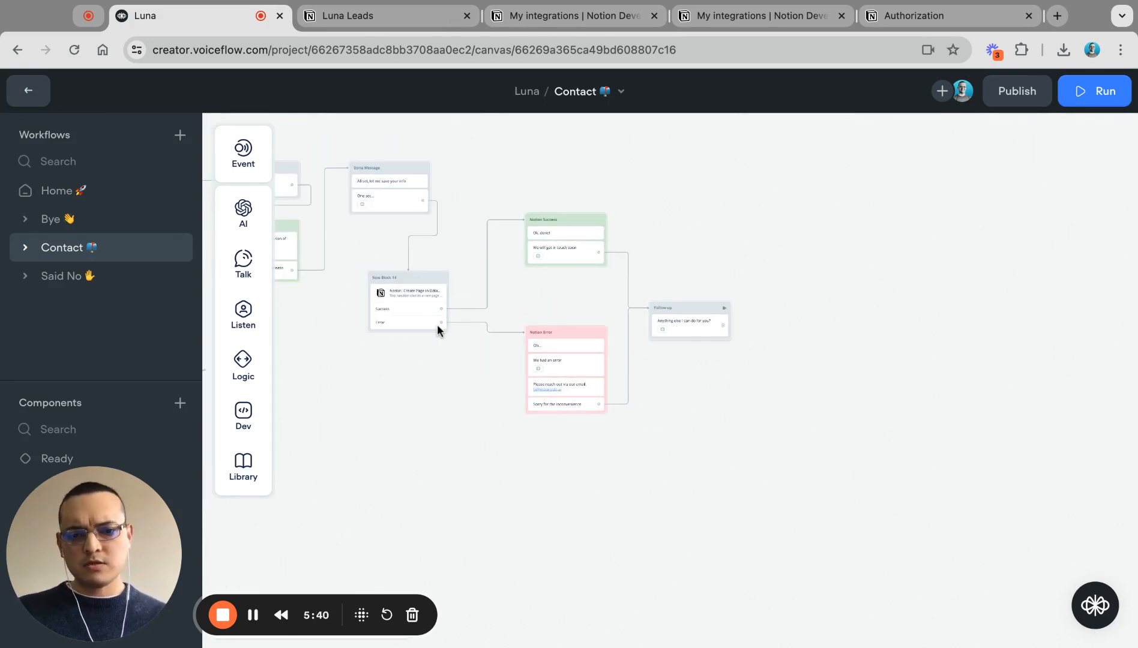
scroll(368, 297, up, 10)
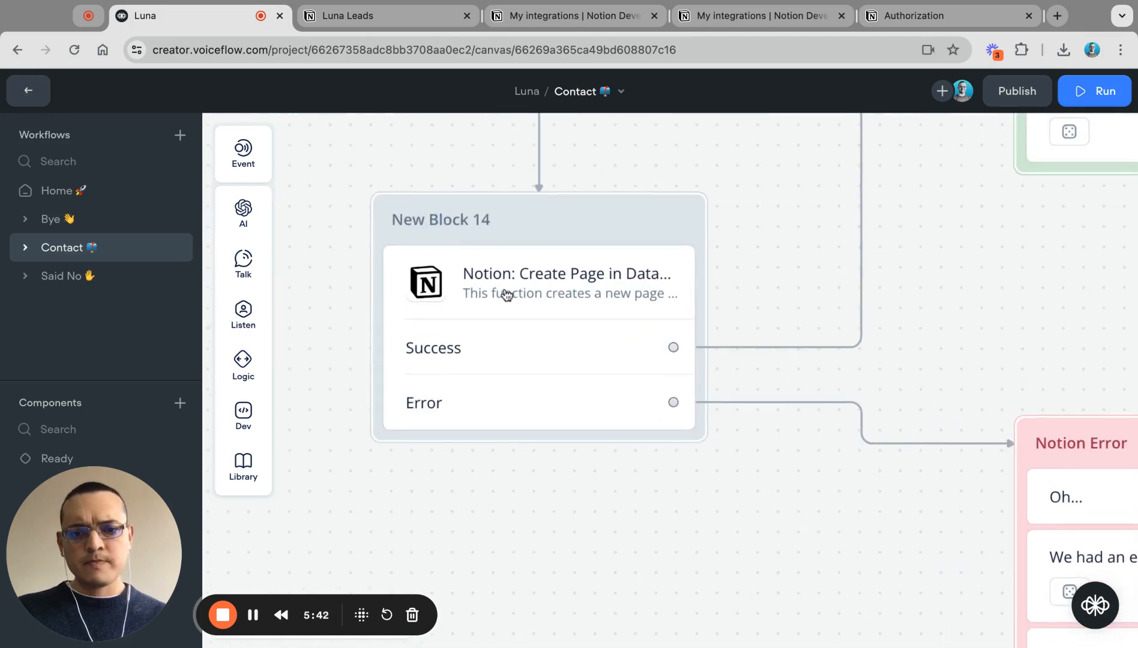
click(506, 295)
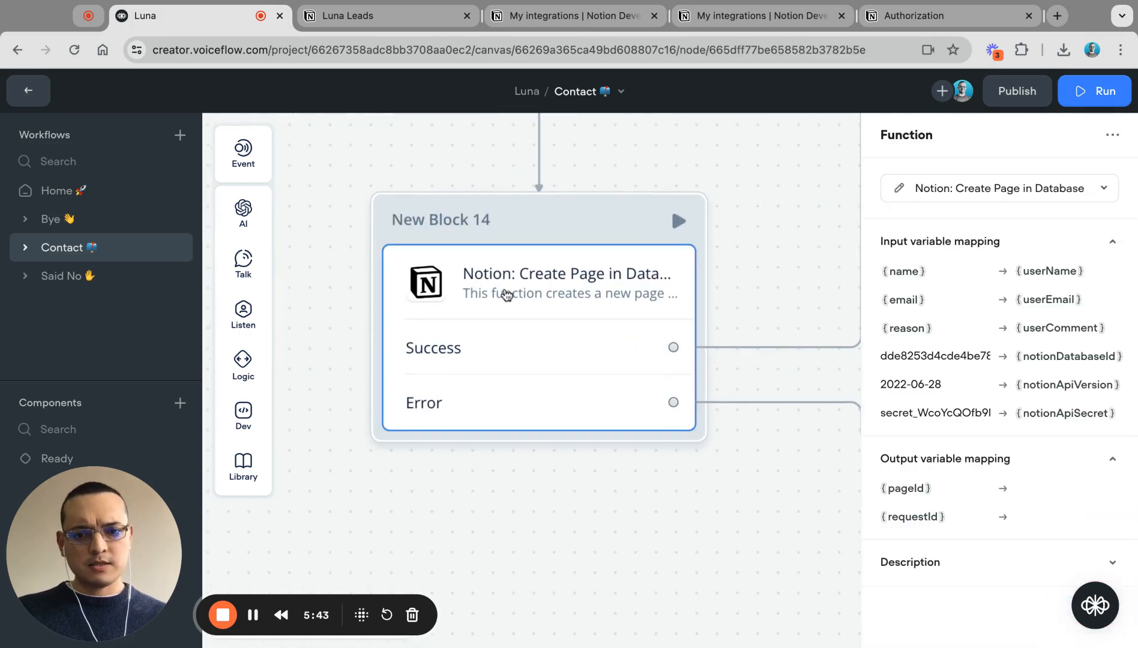
click(899, 190)
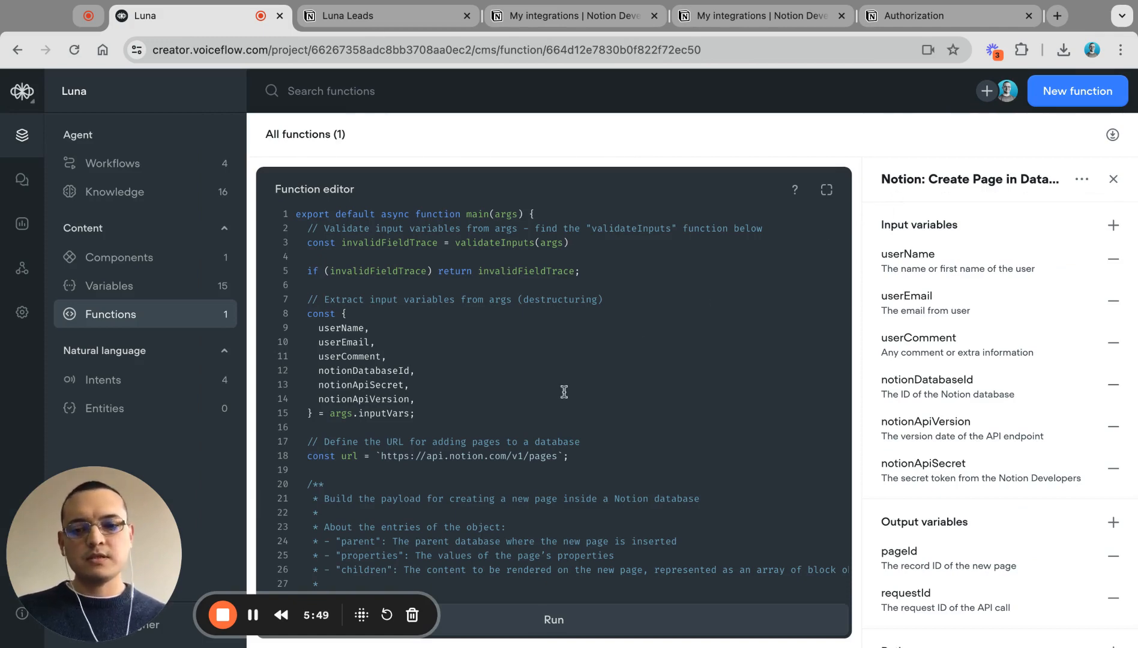
scroll(588, 394, down, 2)
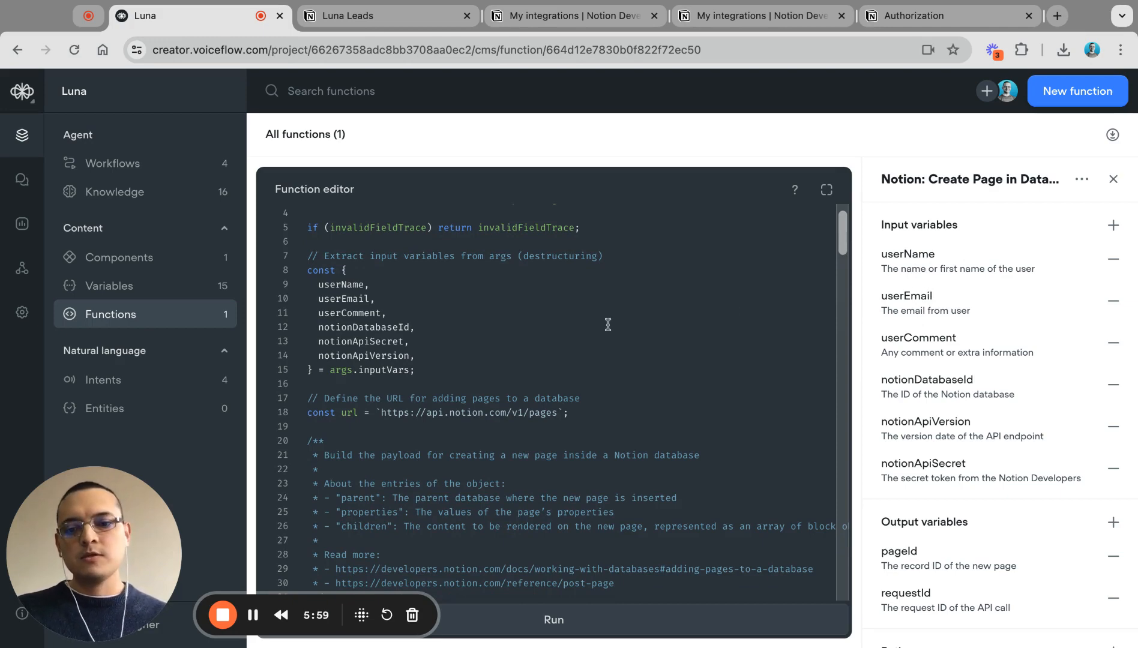
scroll(509, 309, up, 2)
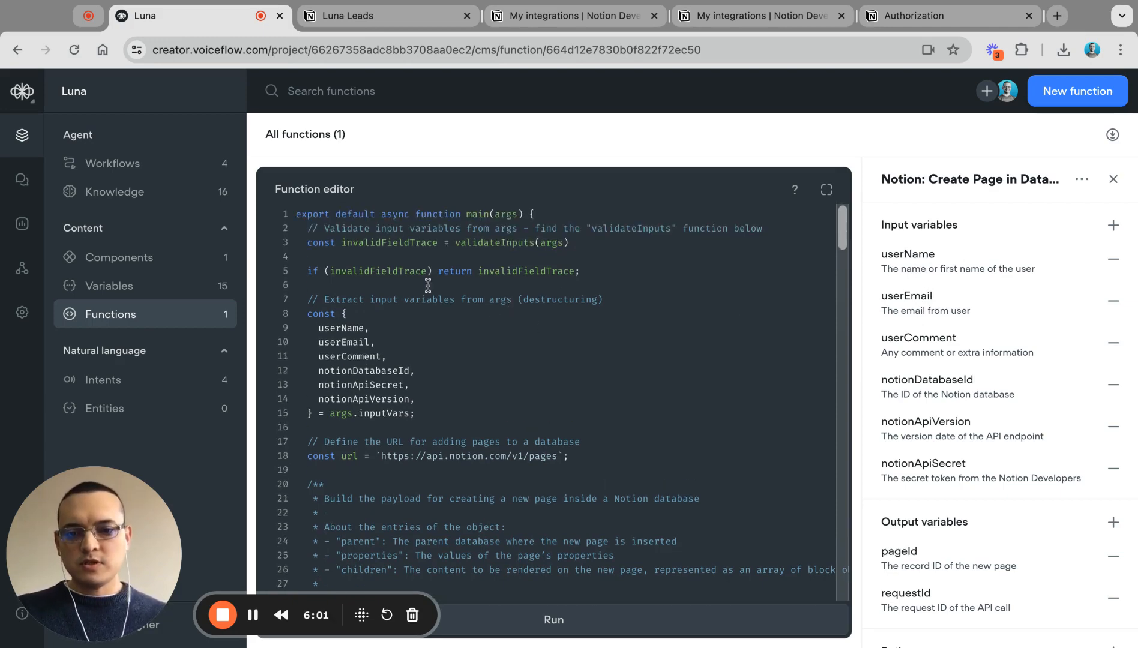
double_click(481, 245)
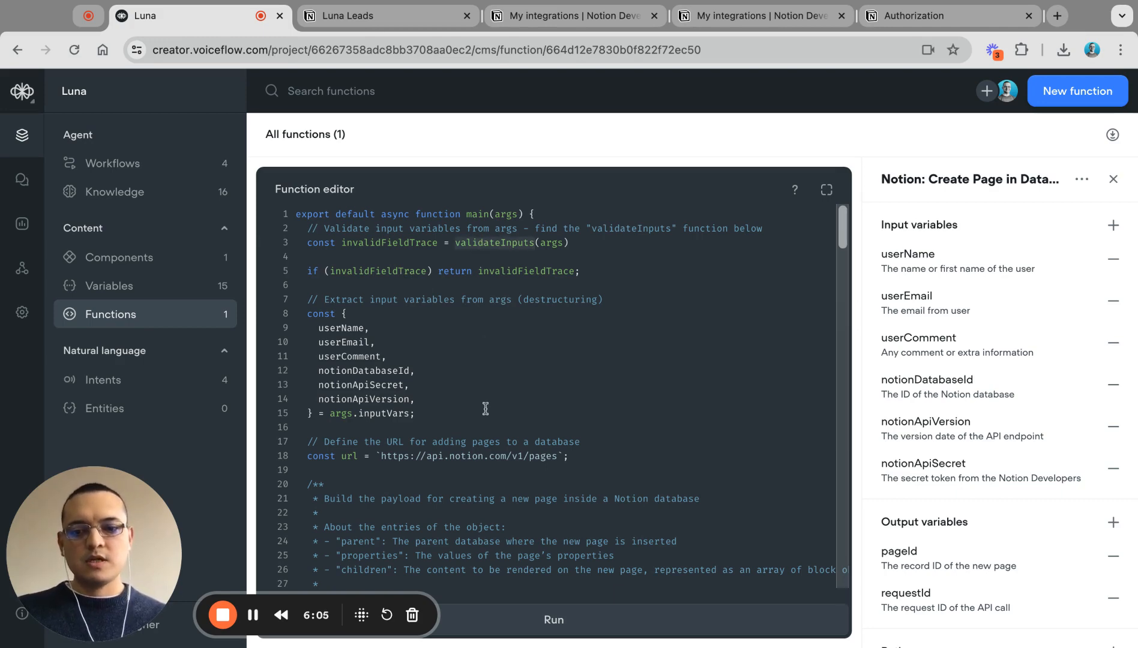
scroll(484, 385, down, 20)
scroll(485, 408, down, 3)
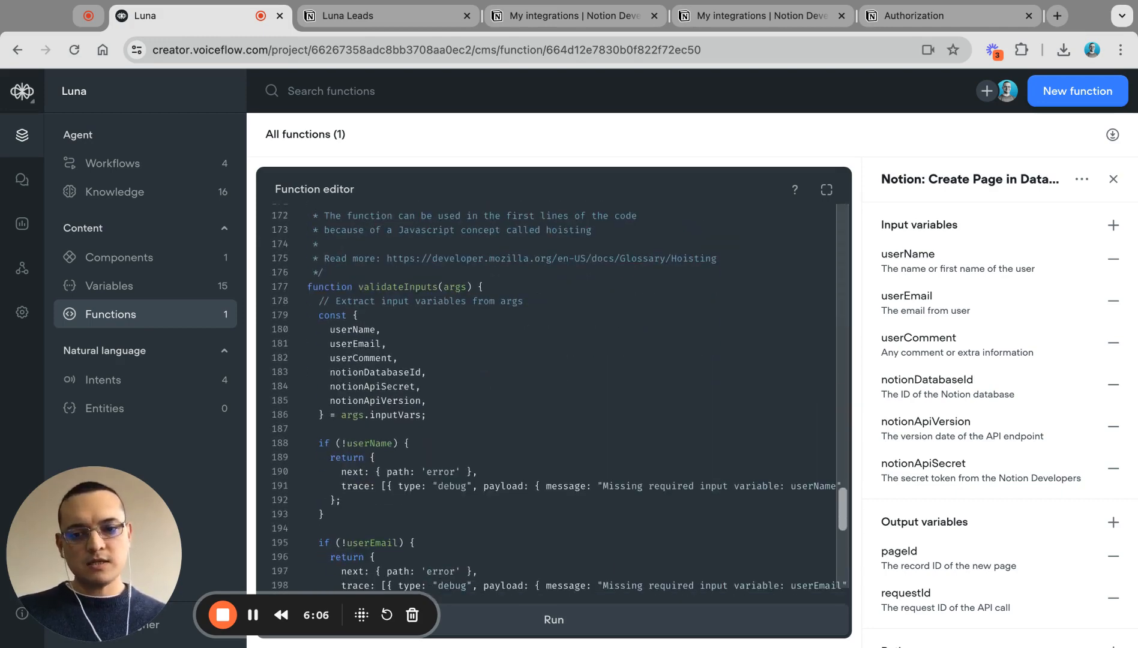
scroll(485, 408, up, 1)
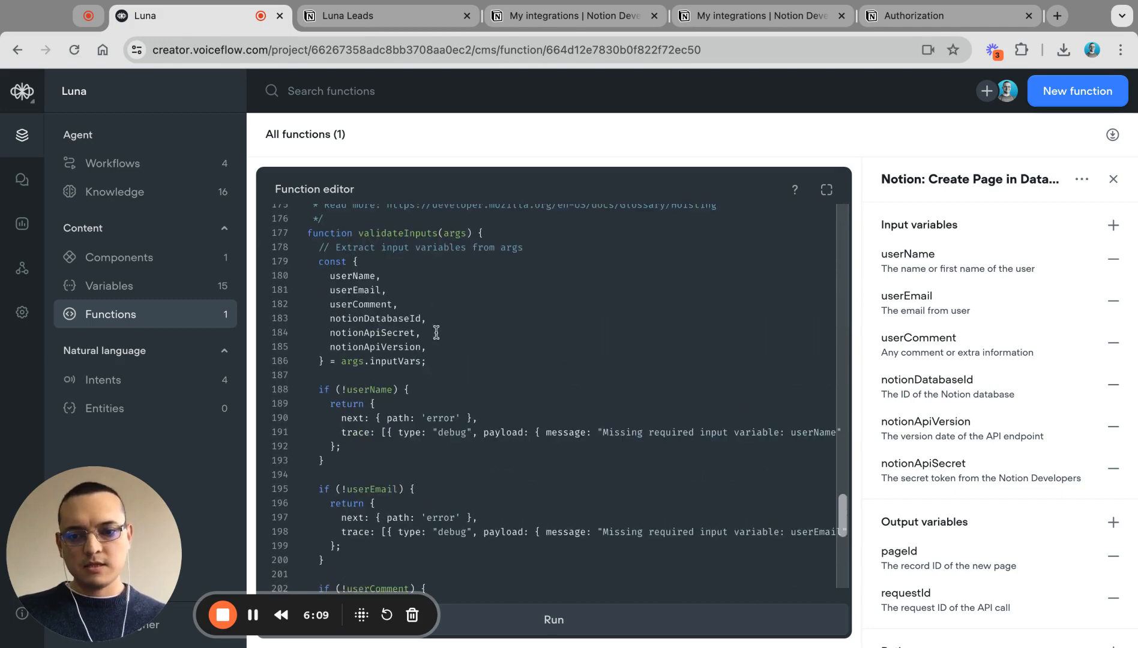
click(437, 347)
key(shift+Up)
key(shift+Up)
key(shift+Up)
key(shift+Up)
key(shift+Up)
key(shift+Up)
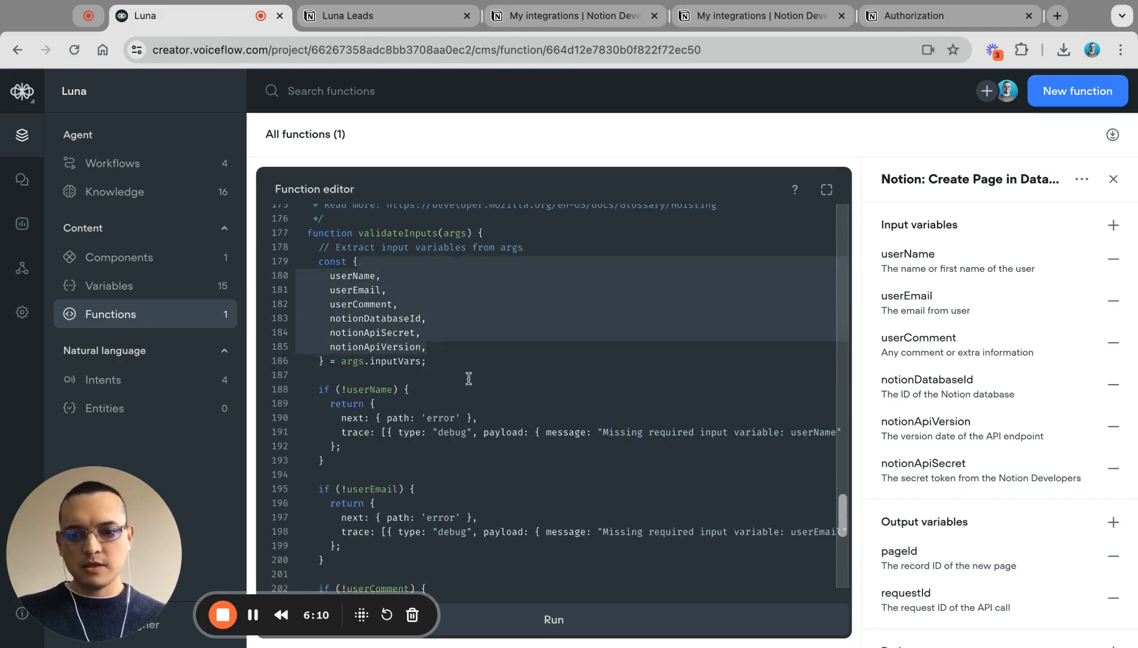
scroll(469, 378, down, 1)
click(386, 354)
scroll(446, 361, right, 1)
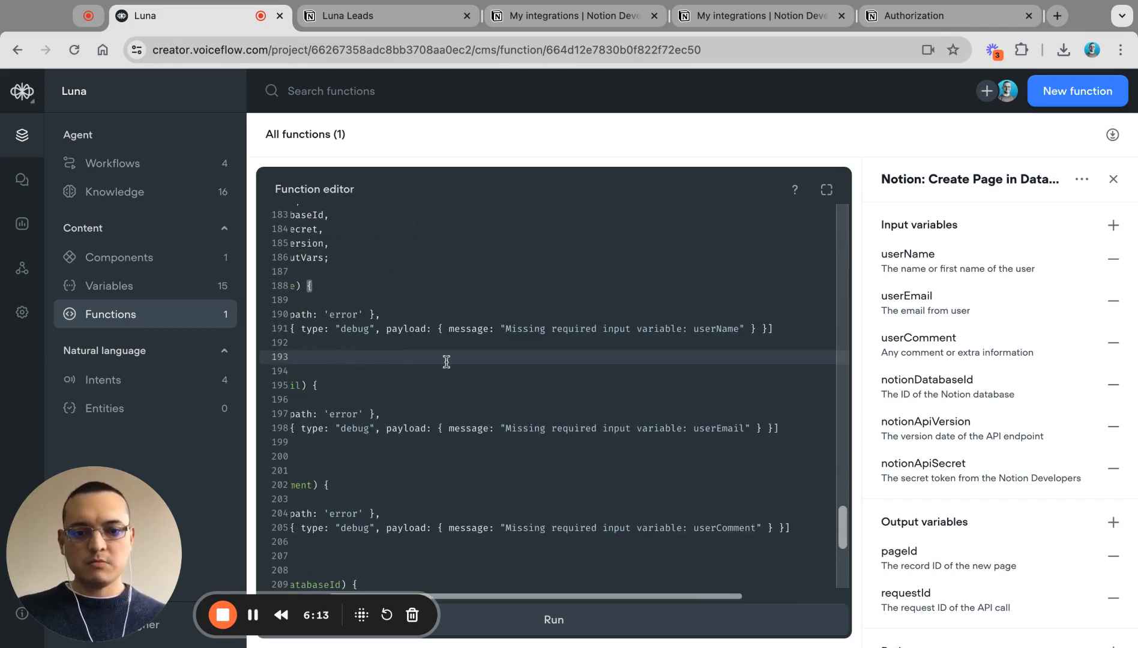
scroll(447, 362, left, 1)
scroll(446, 362, down, 1)
scroll(554, 399, down, 1)
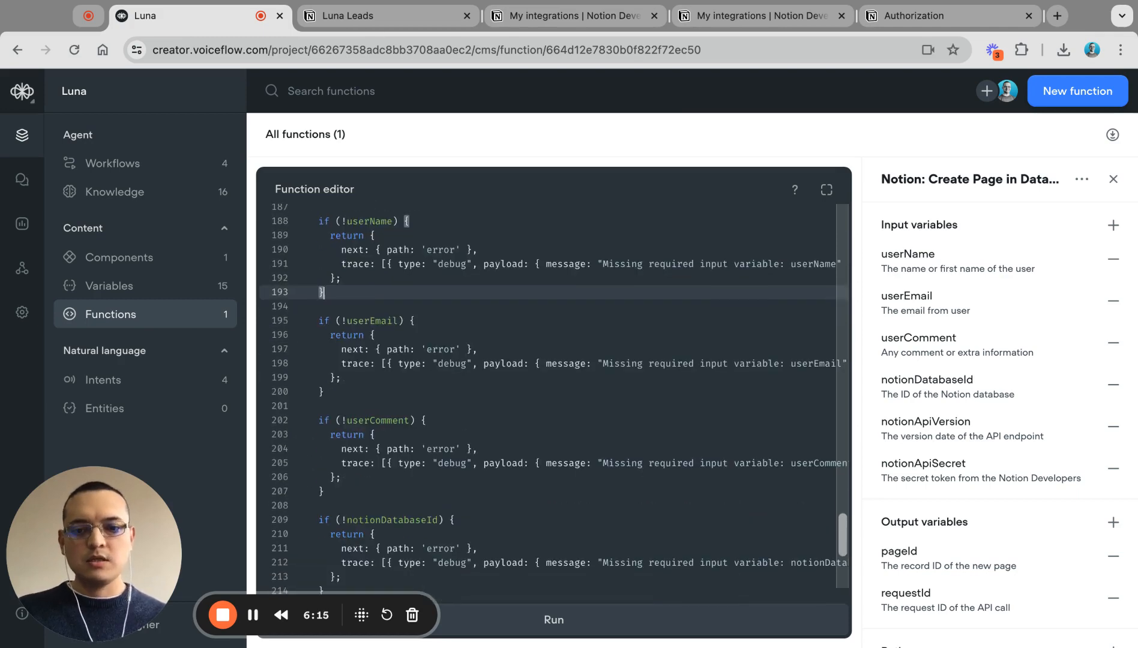
scroll(554, 399, down, 3)
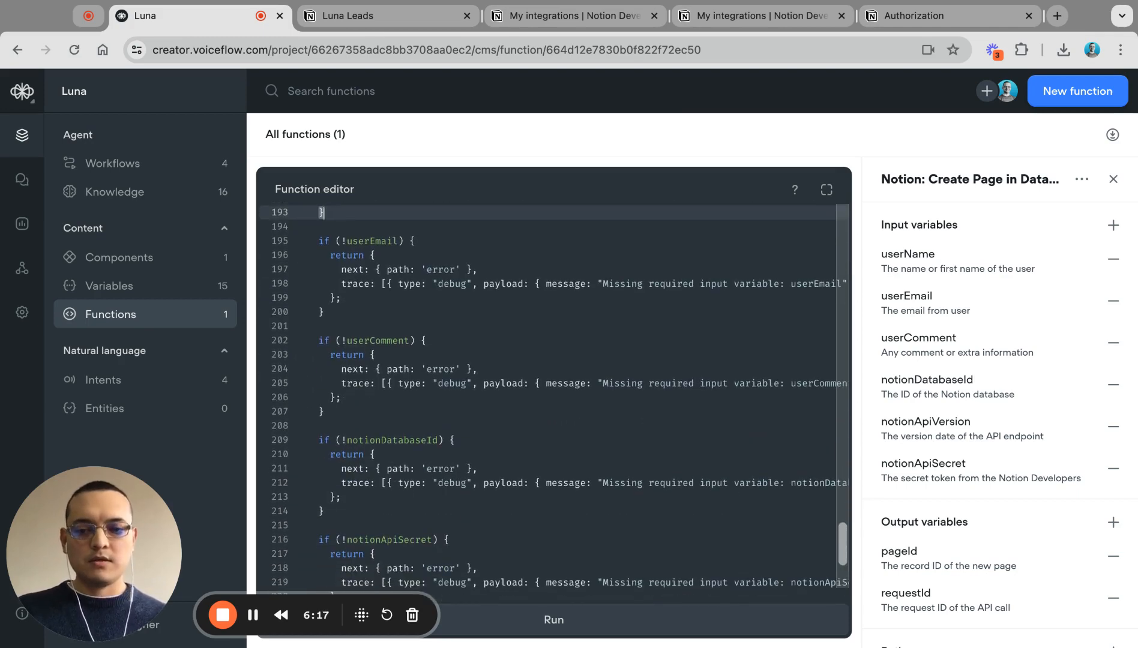
scroll(554, 399, up, 20)
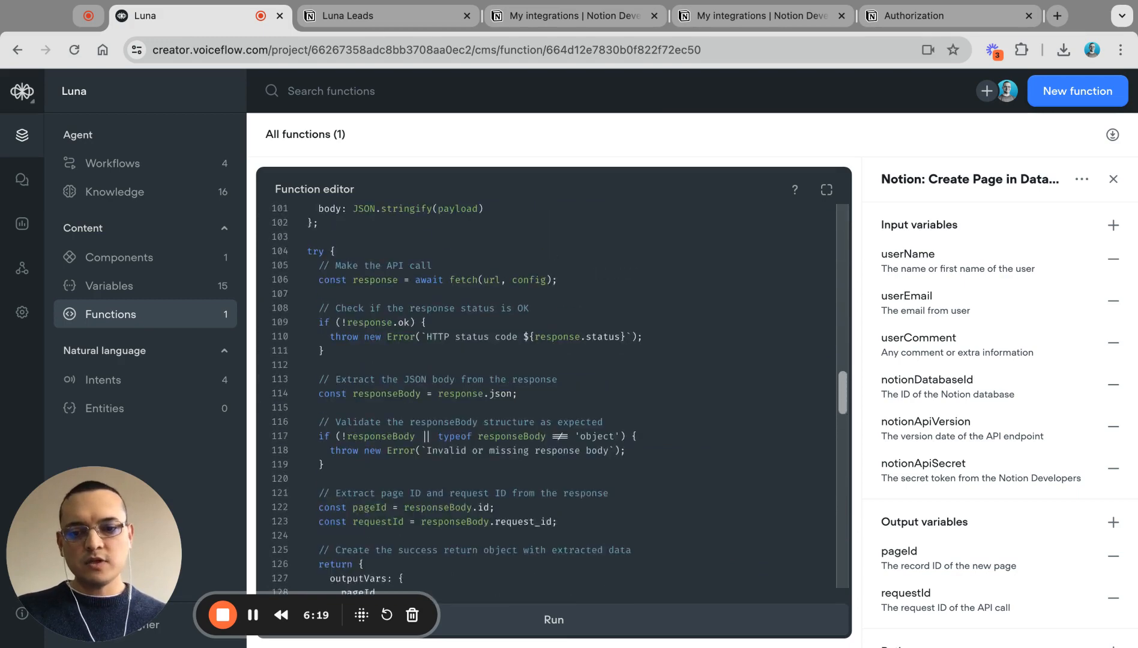
scroll(555, 400, up, 6)
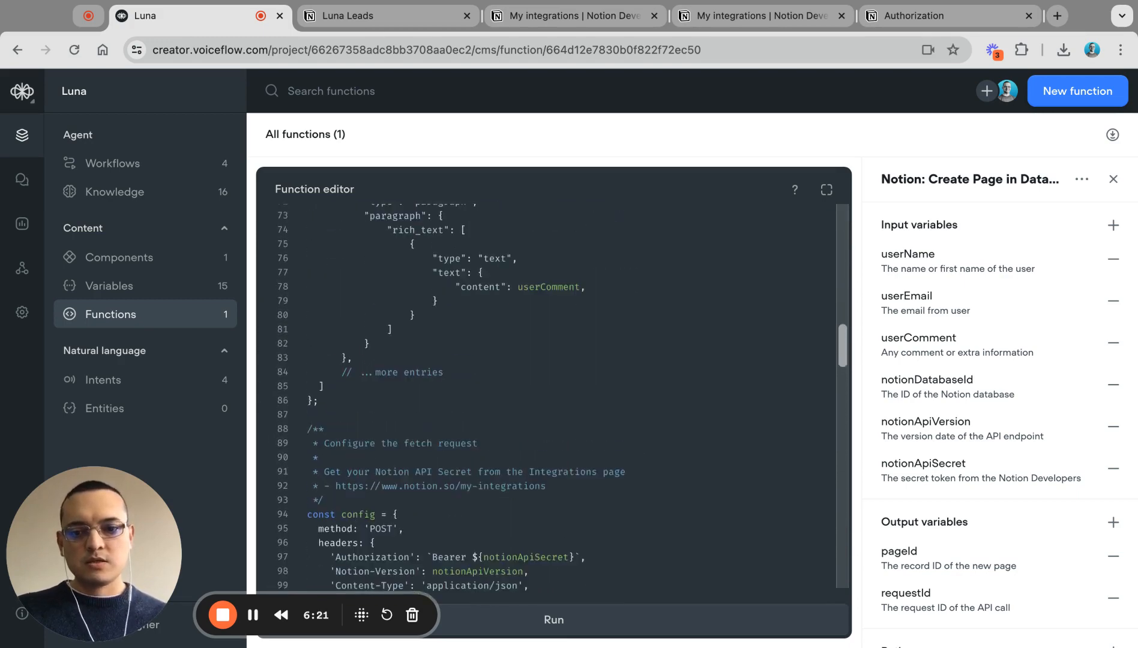
scroll(554, 399, up, 15)
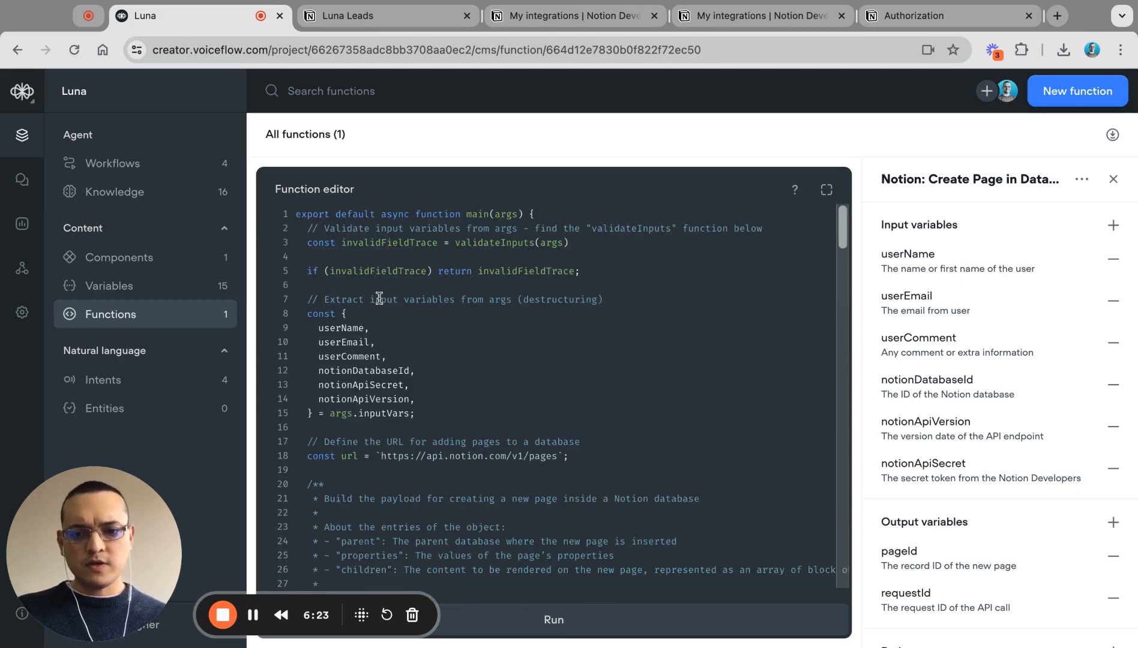
Step: Highlight the invalidFieldTrace validation check and the url variable ending in pages
click(375, 271)
double_click(401, 270)
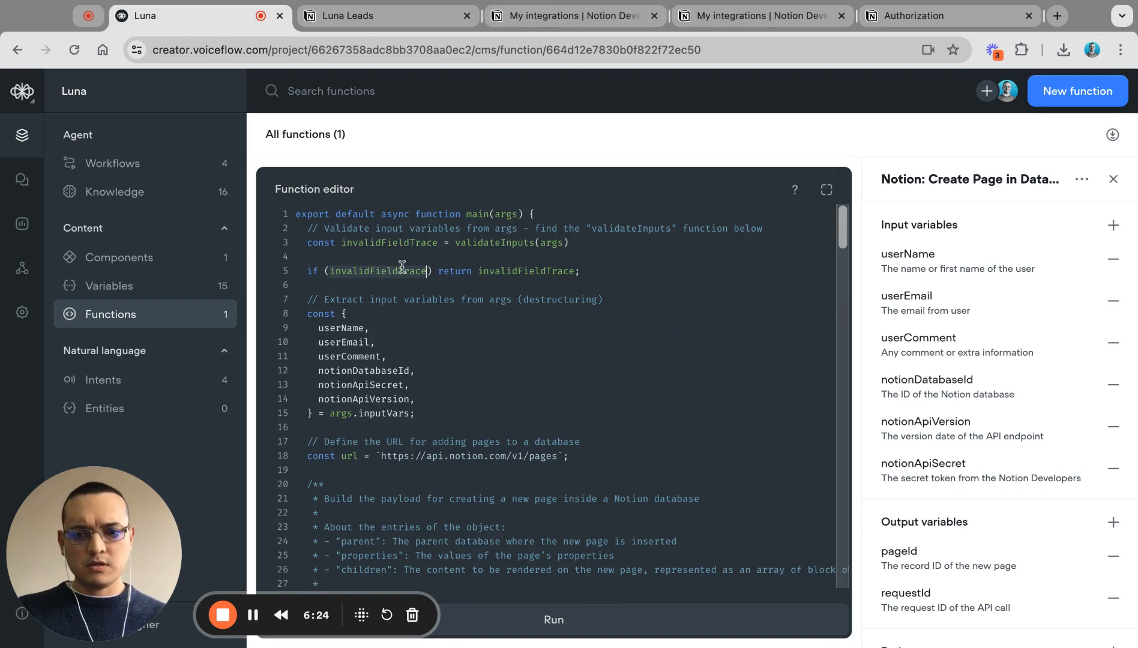
double_click(509, 271)
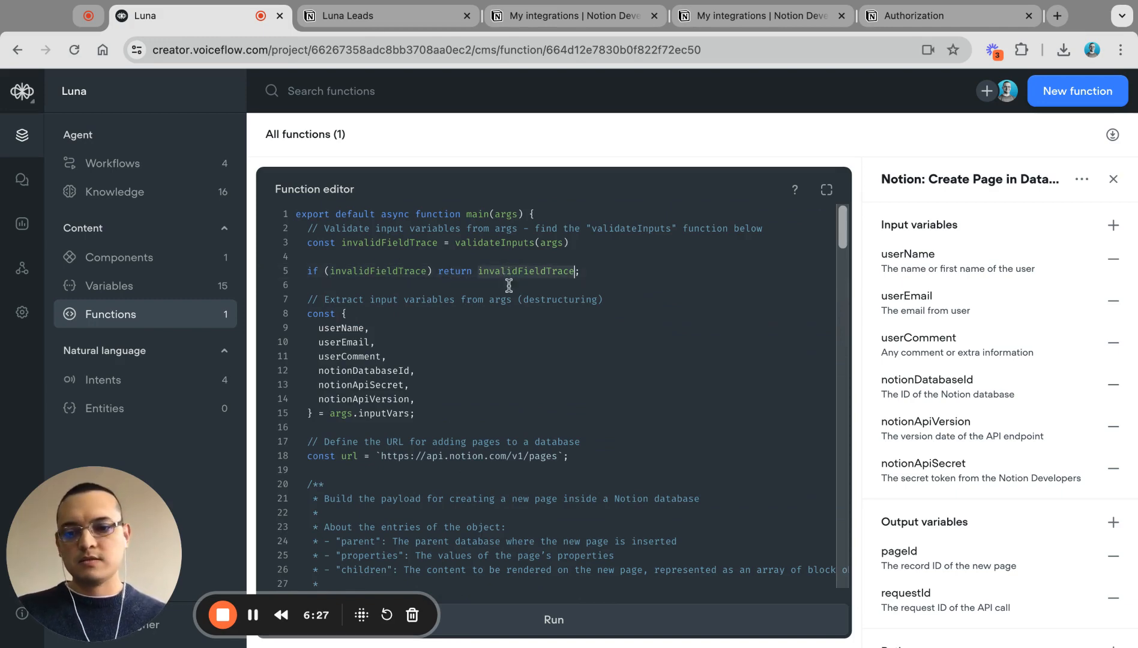
scroll(491, 346, down, 2)
scroll(421, 366, down, 1)
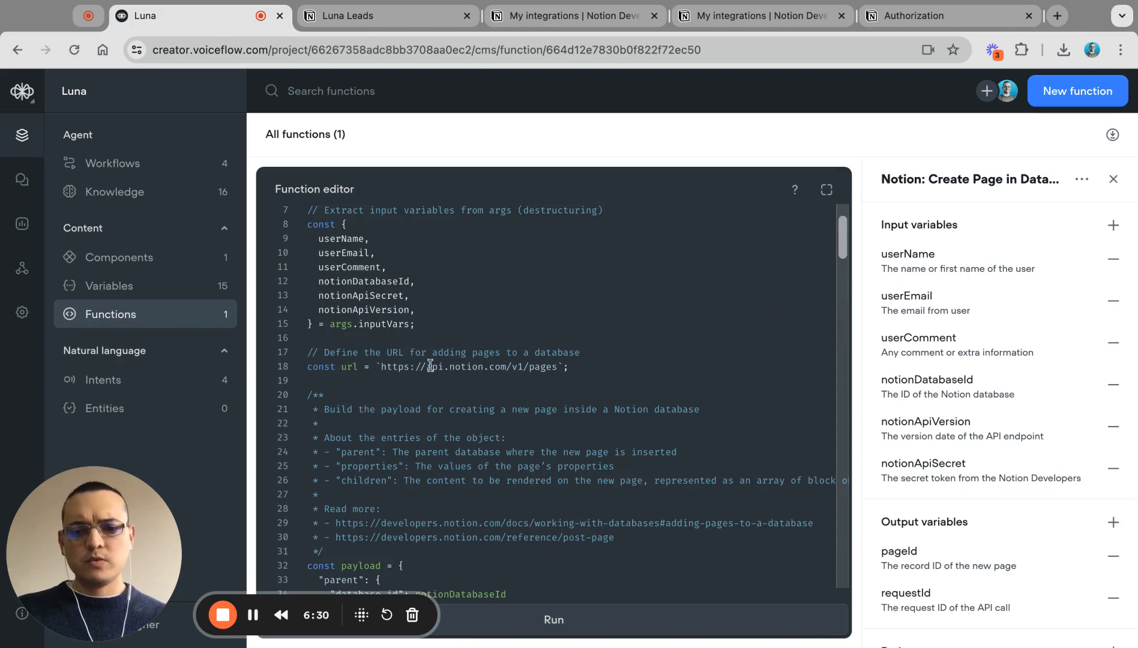
double_click(348, 367)
double_click(532, 367)
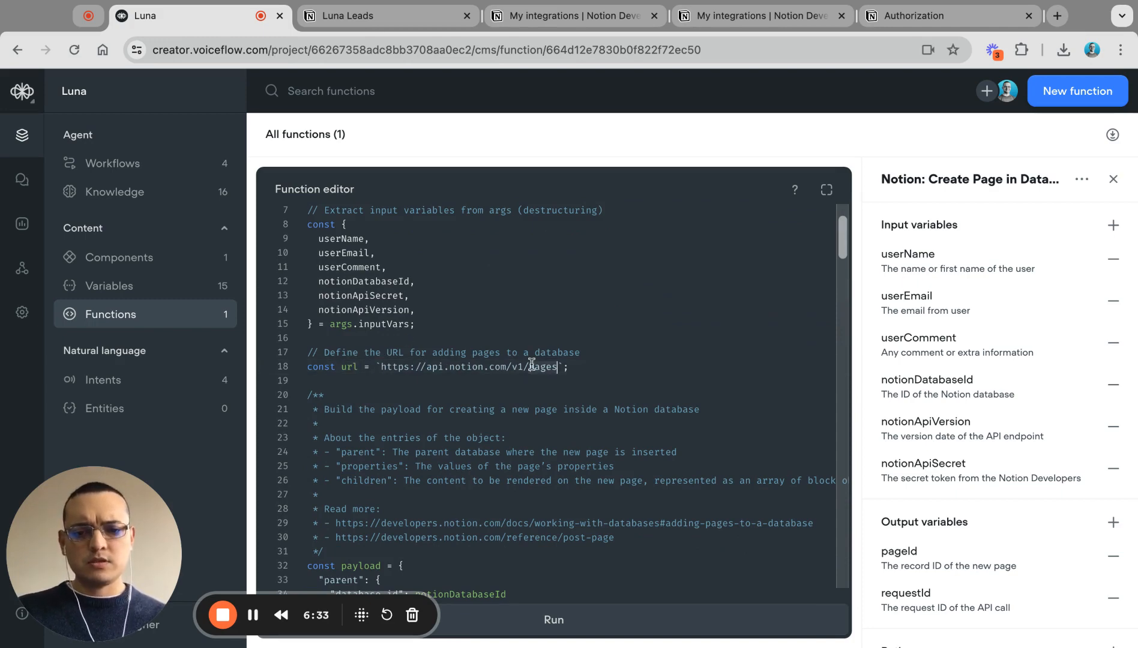
Step: Step through the payload's Name and Note properties, then bring up Luna Leads in Notion
scroll(530, 428, down, 7)
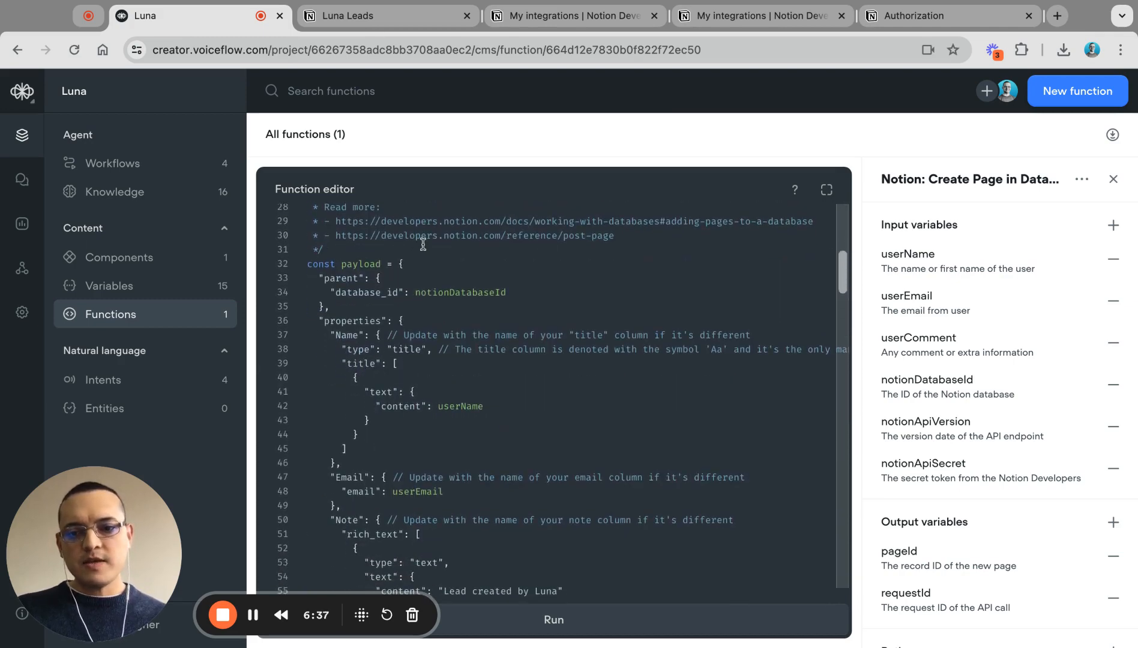
click(423, 264)
scroll(442, 378, down, 1)
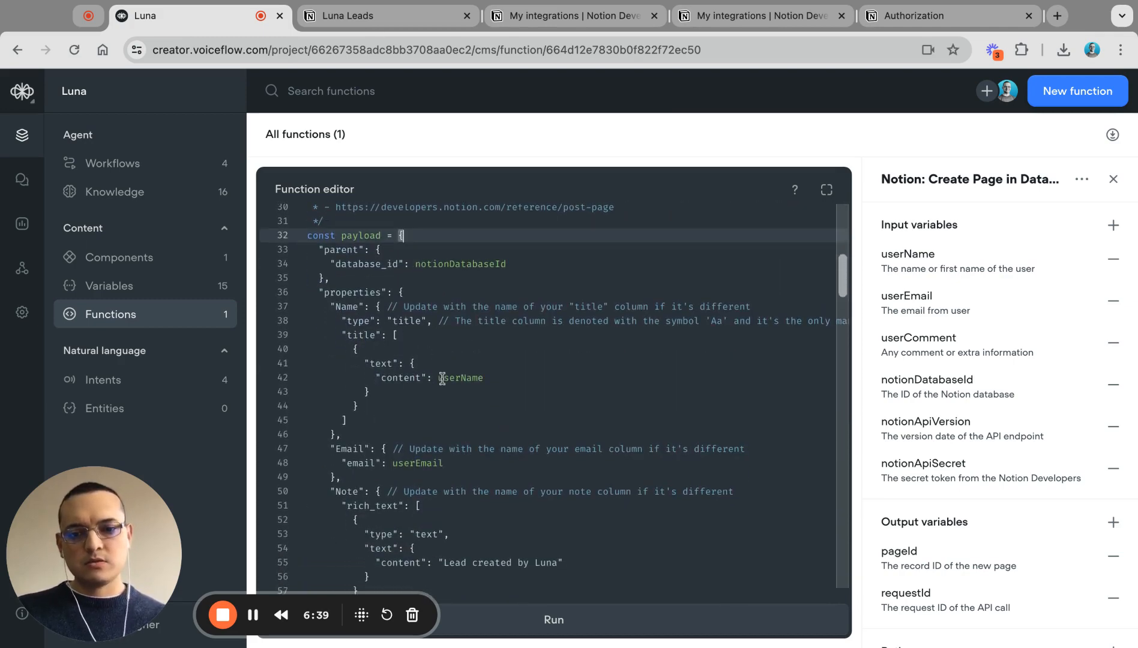
scroll(447, 385, down, 1)
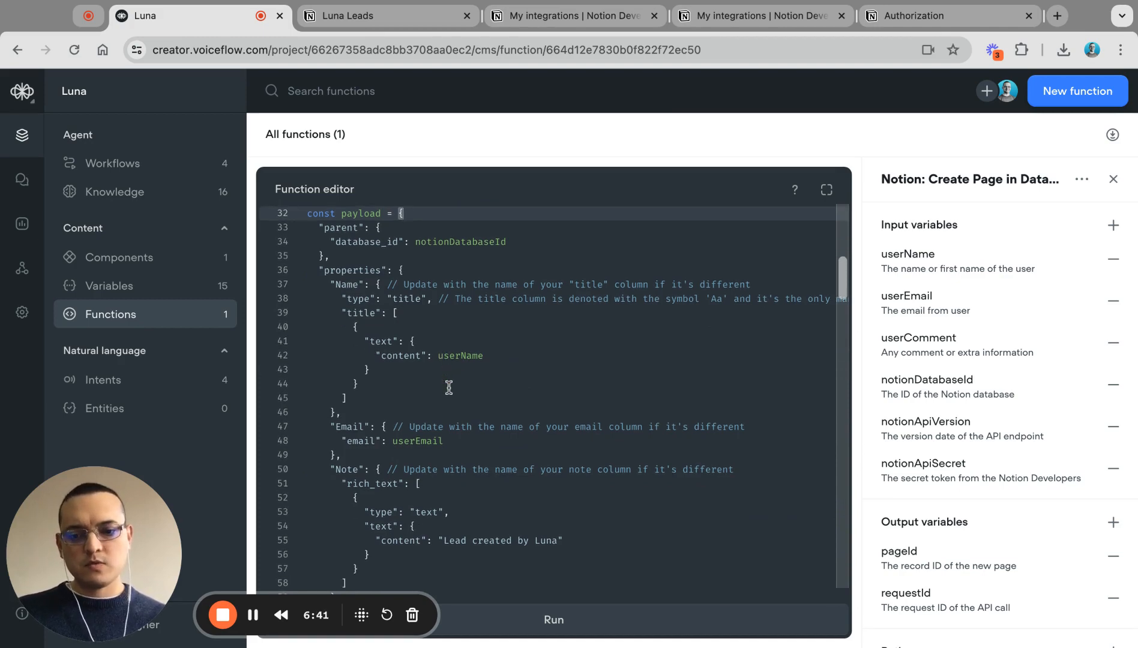
click(347, 285)
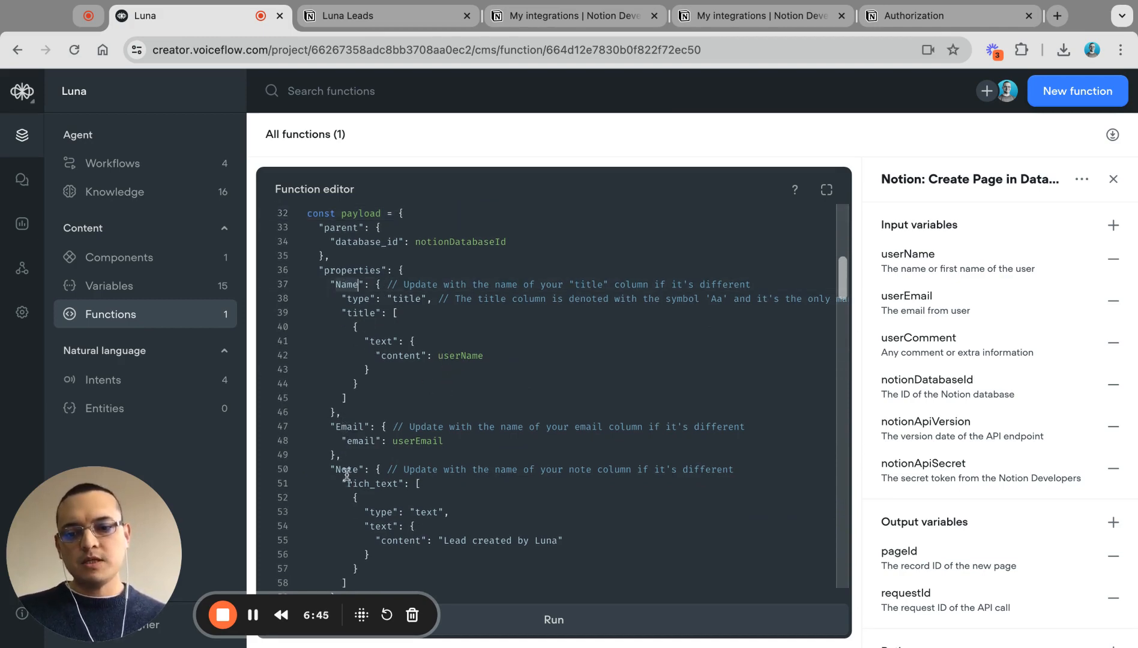
scroll(357, 456, down, 4)
double_click(340, 342)
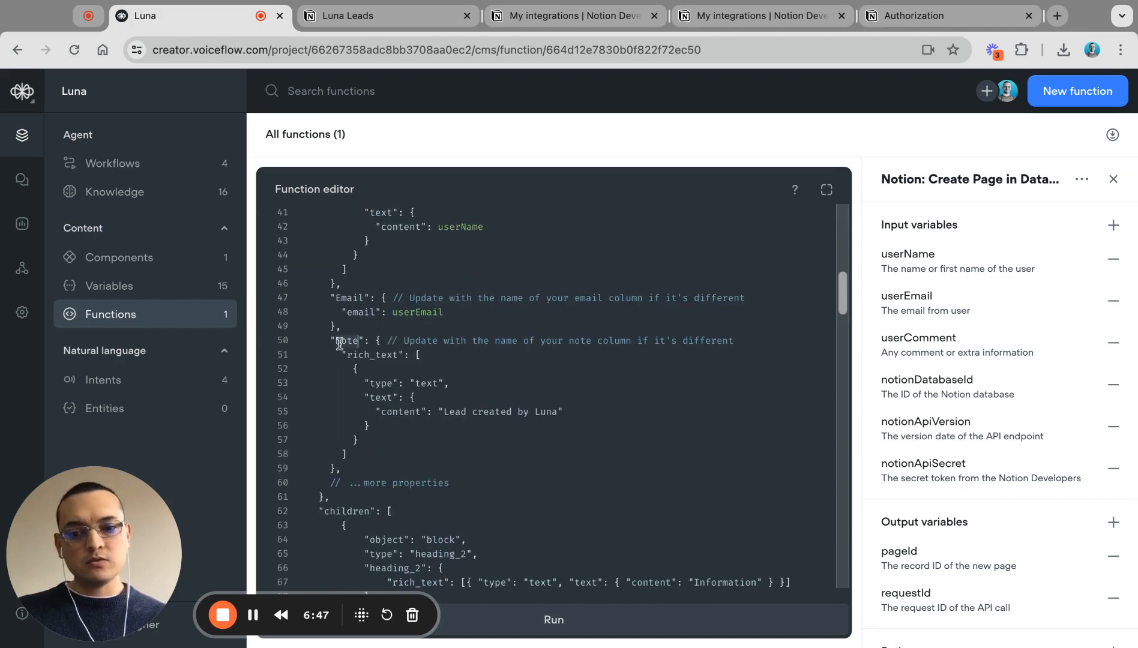
scroll(350, 312, up, 2)
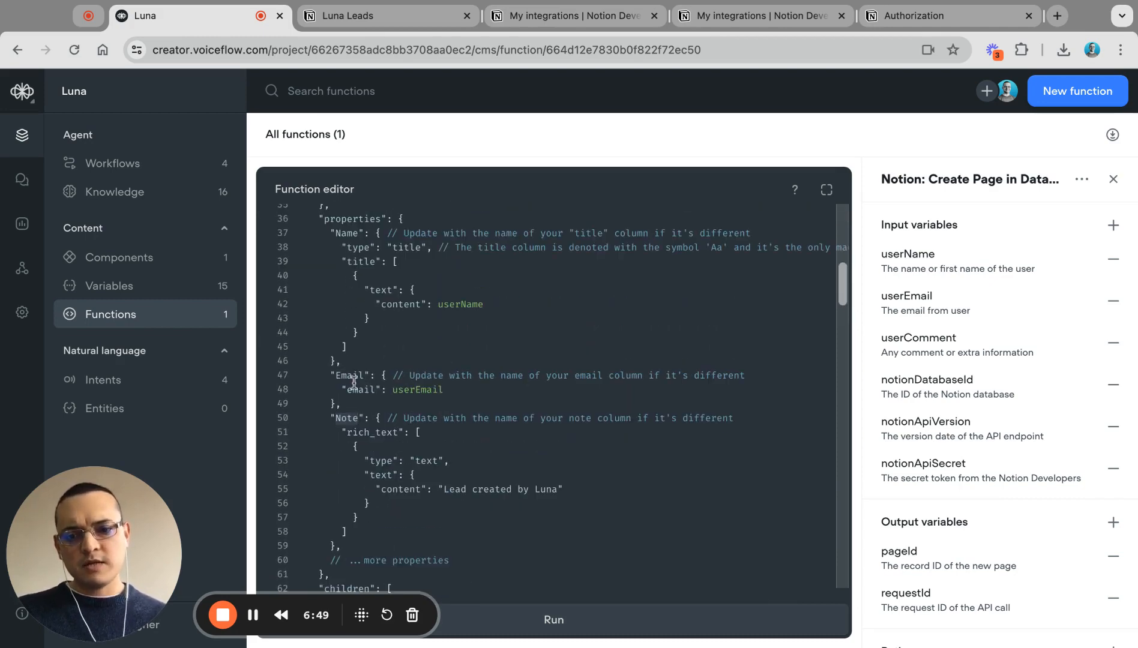
click(371, 16)
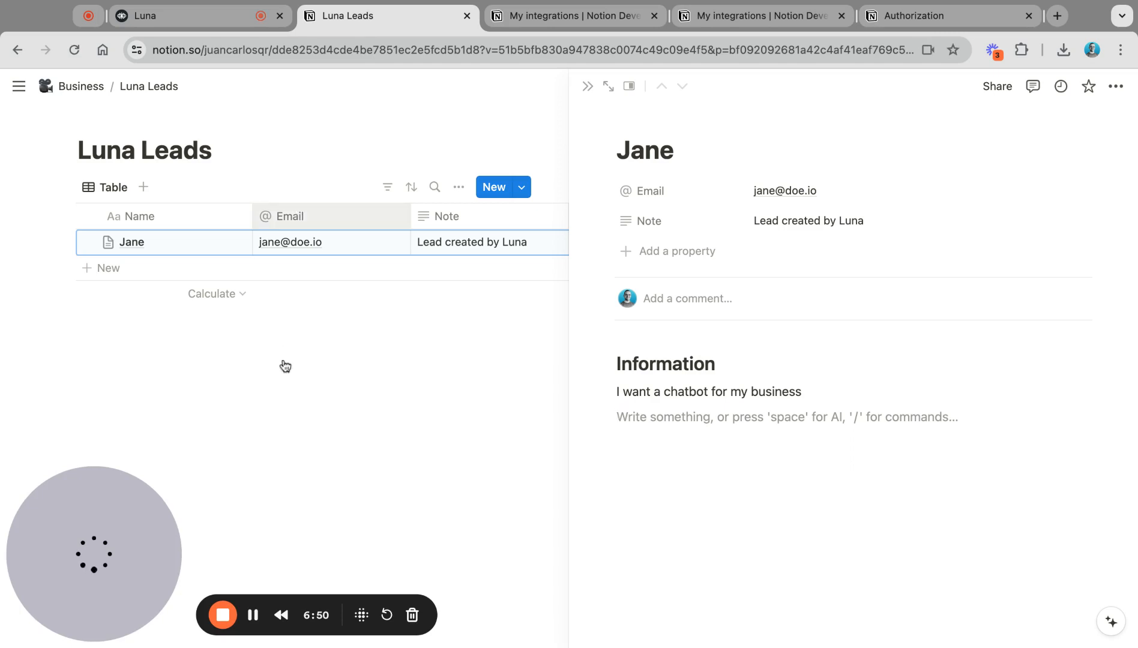
Step: Close the test lead's page preview in Notion and go back to the Voiceflow function code
click(415, 136)
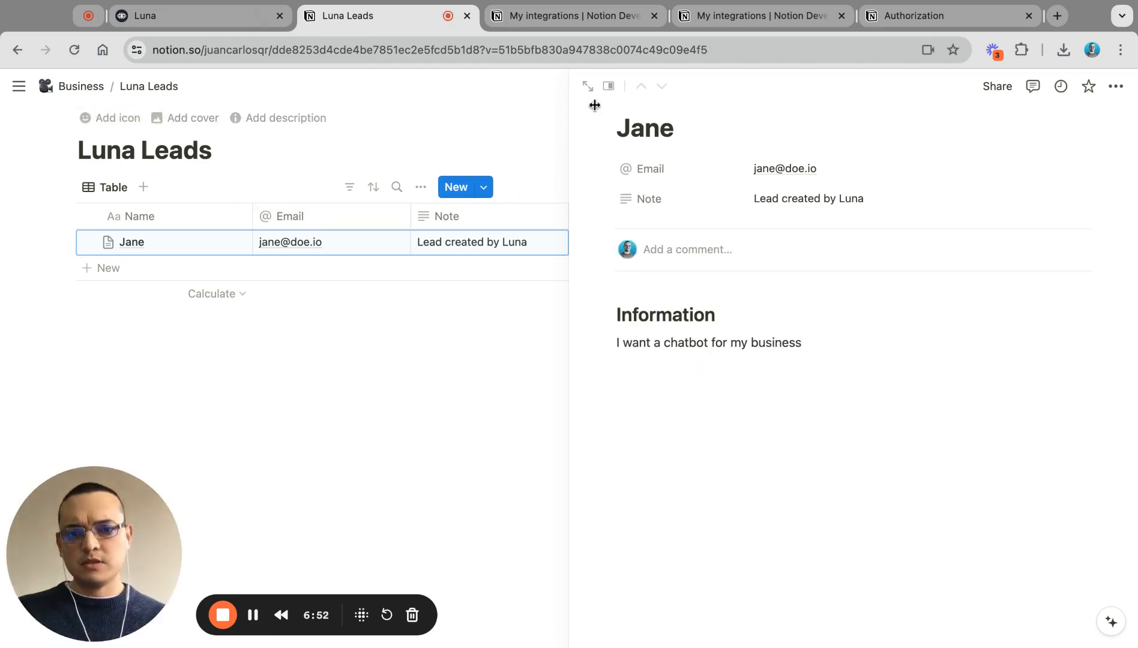
click(588, 89)
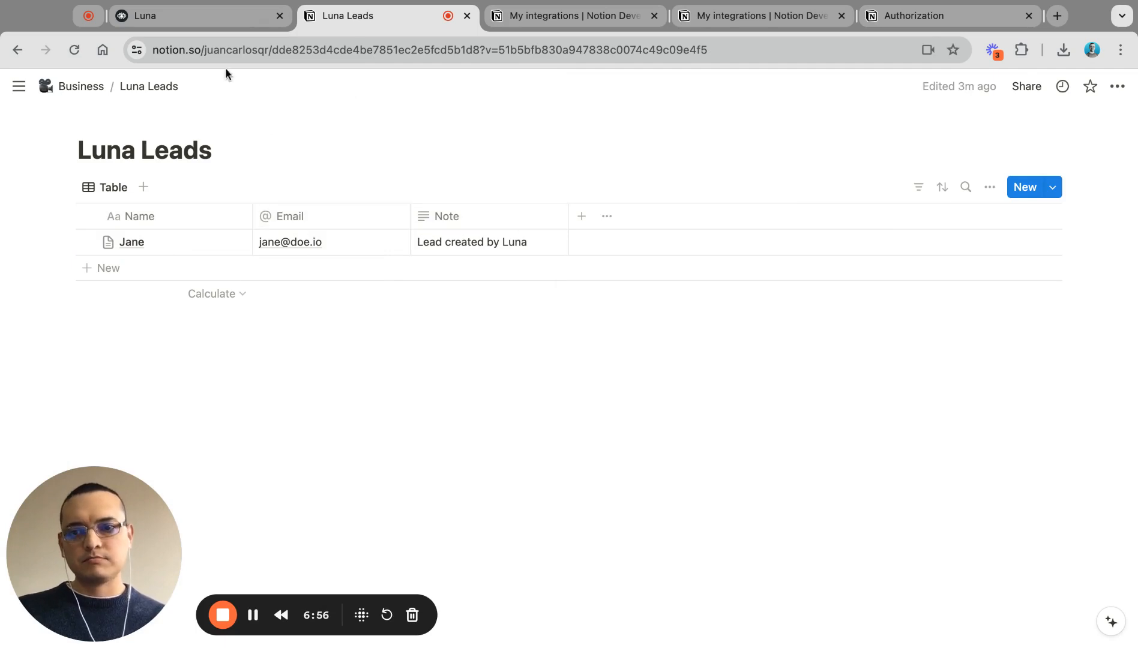
click(207, 24)
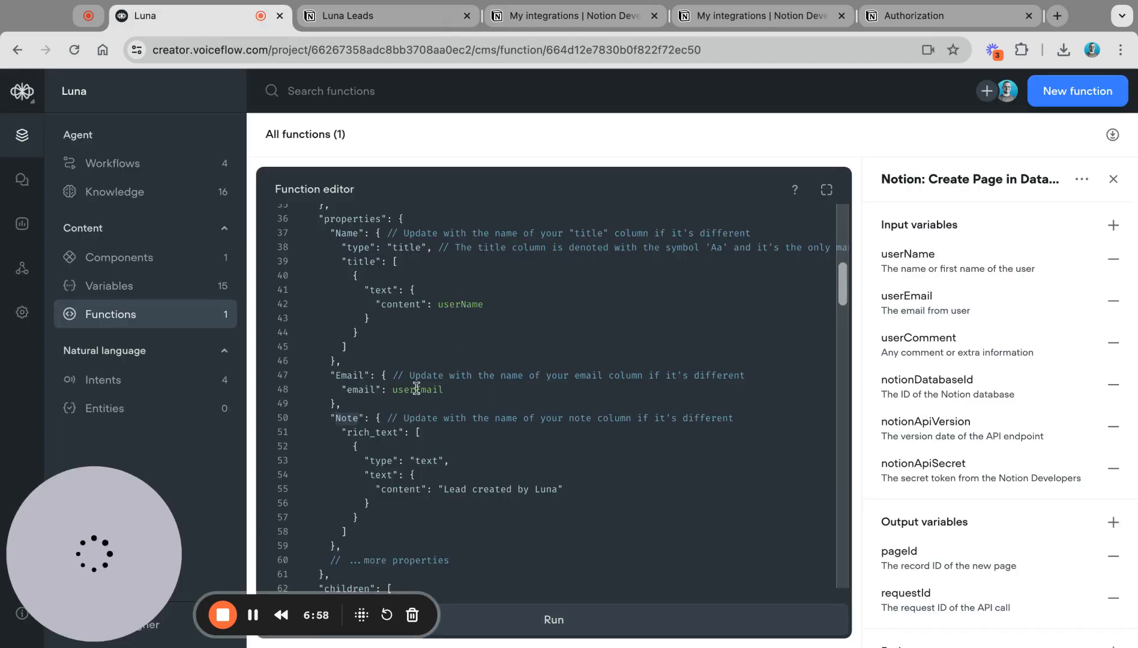
Step: Highlight the email and title keys and the Aa title-type comment, then compare with Notion
double_click(360, 390)
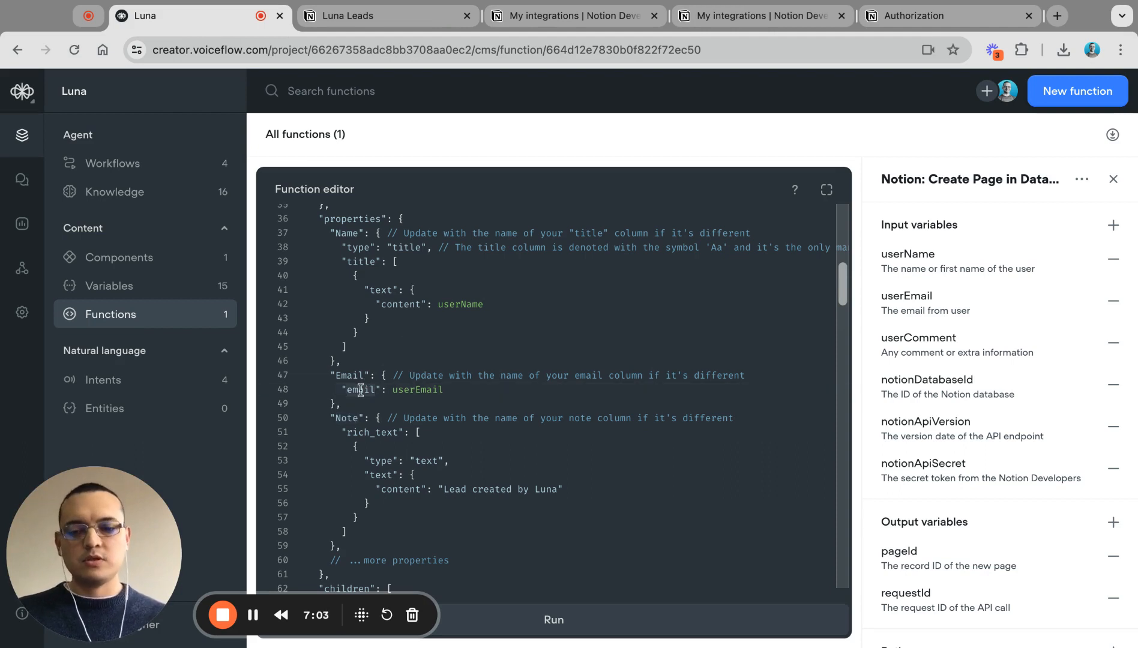
double_click(358, 262)
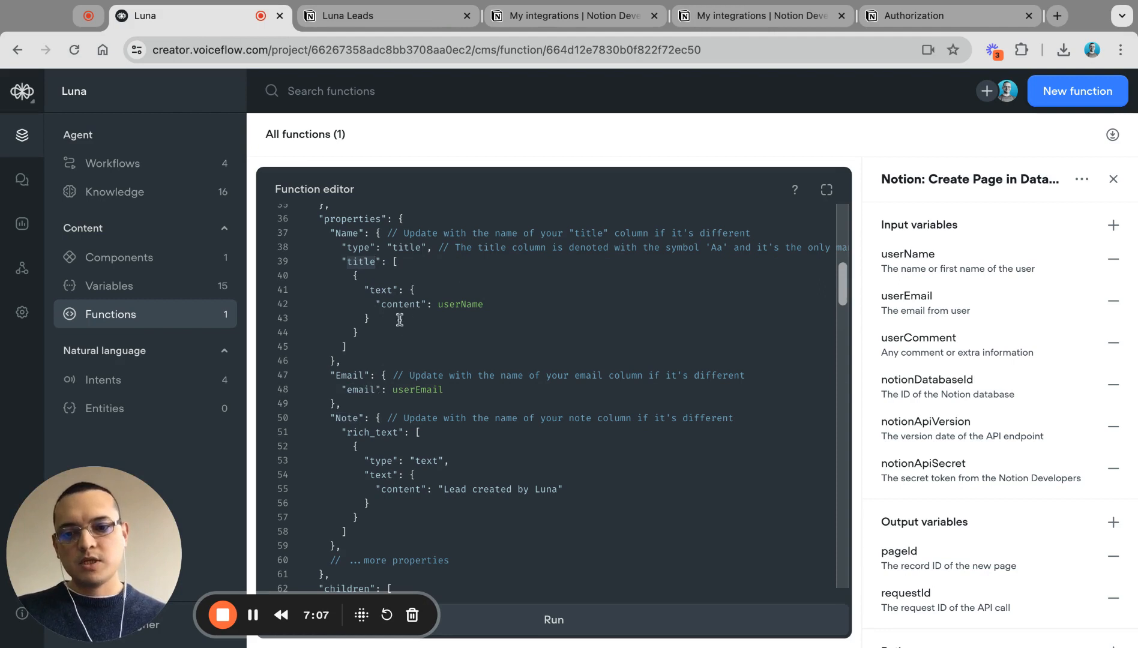
scroll(368, 420, down, 1)
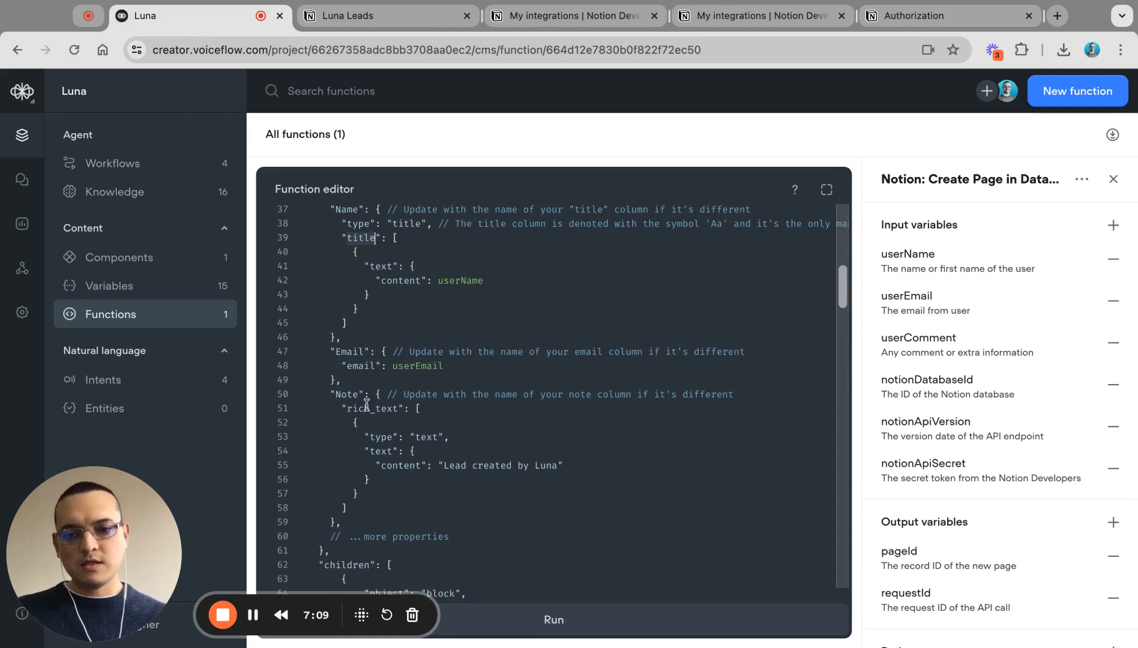
scroll(369, 390, up, 2)
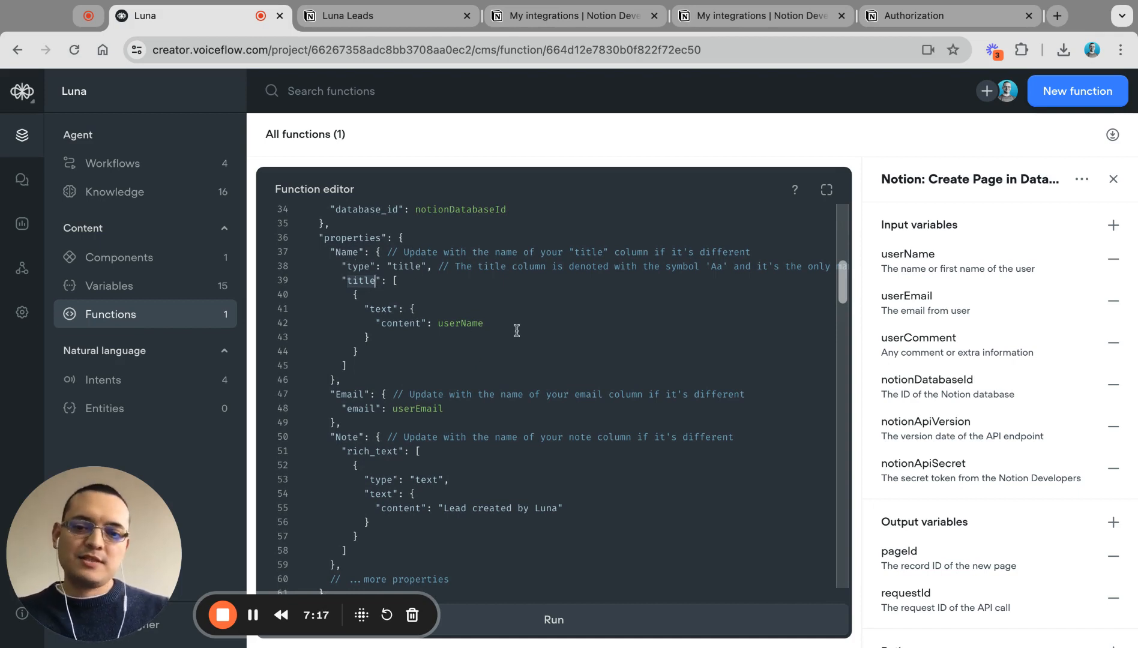
scroll(594, 287, right, 2)
click(672, 266)
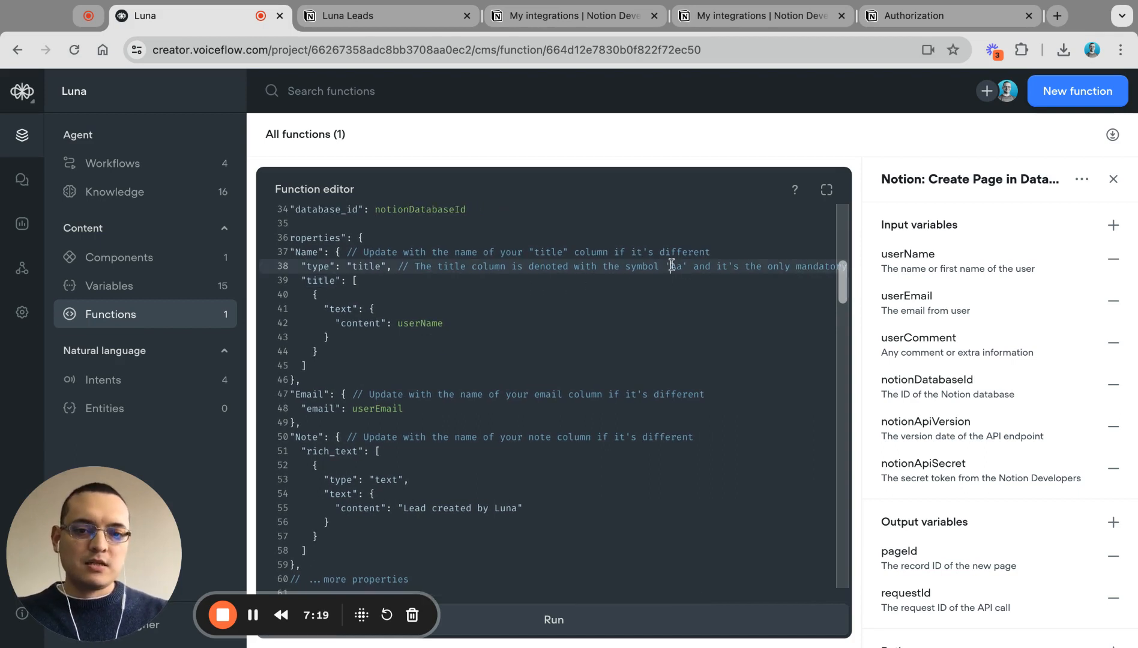
double_click(672, 266)
click(347, 16)
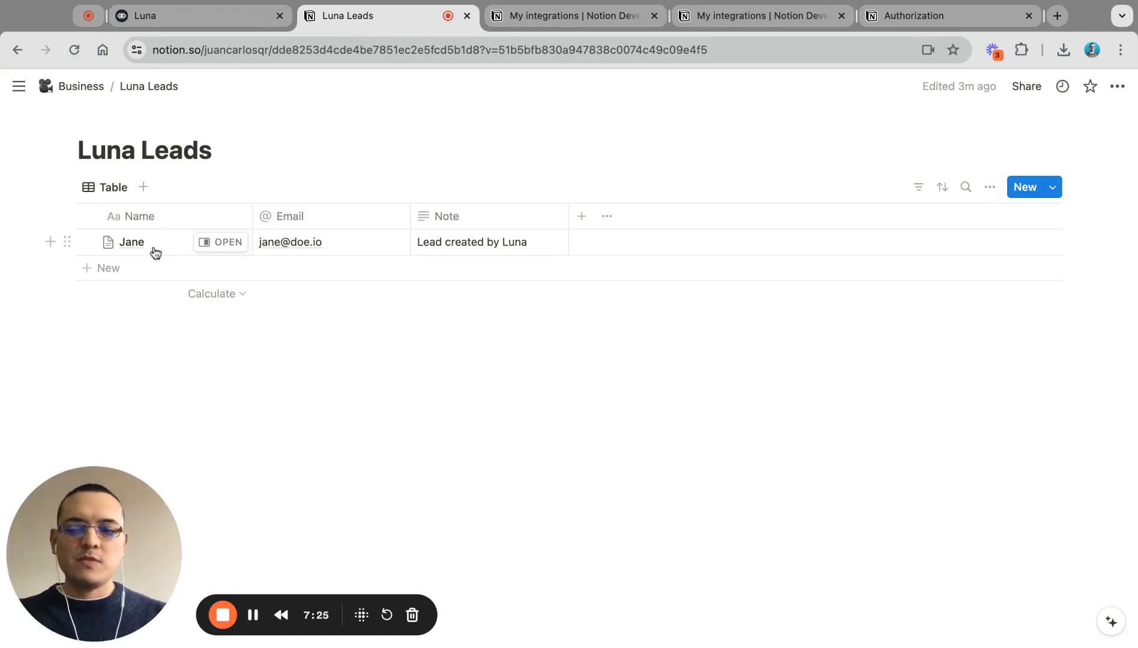
Step: Trace the Name property, 'Lead created by Luna' note and …more properties placeholder against the Notion table
click(189, 18)
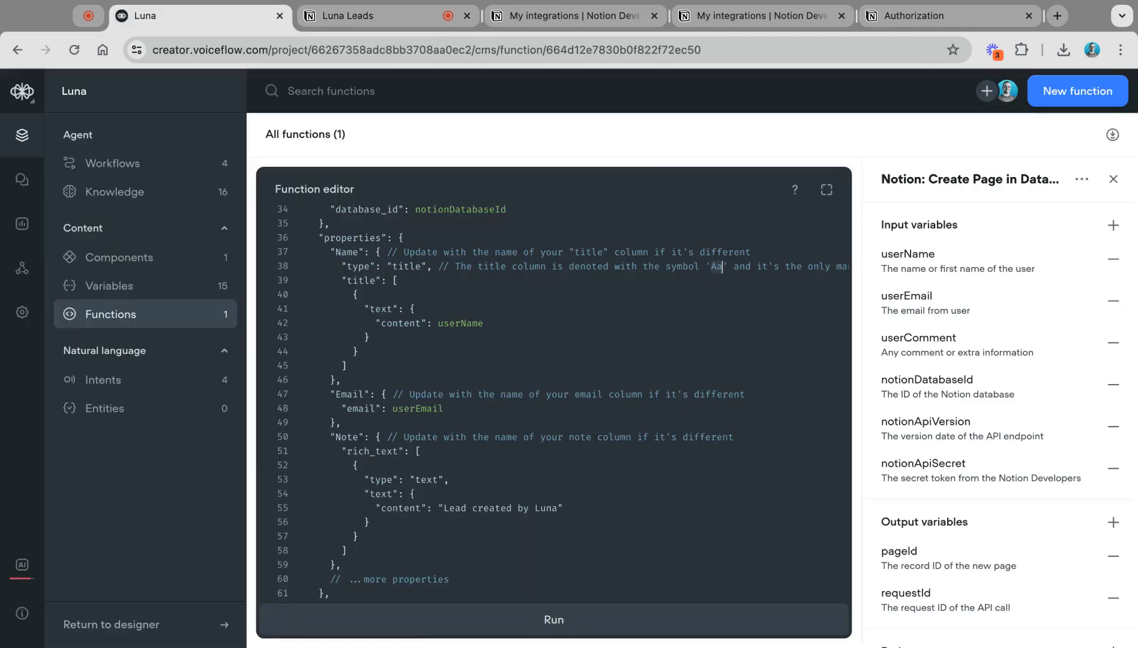
click(341, 255)
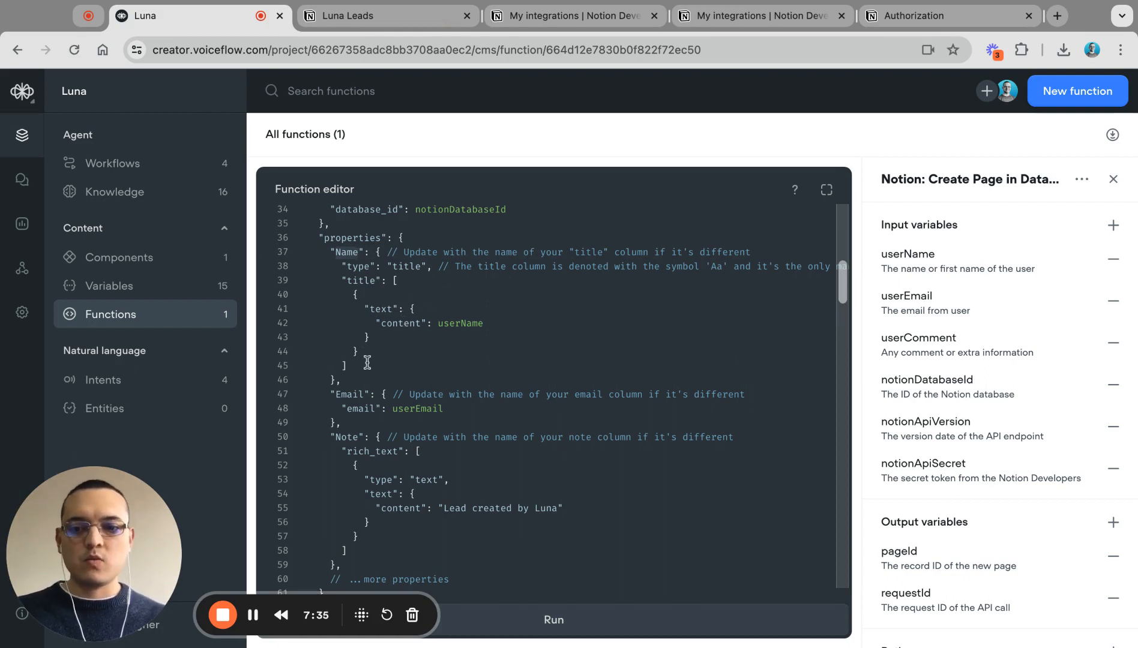
scroll(367, 362, down, 5)
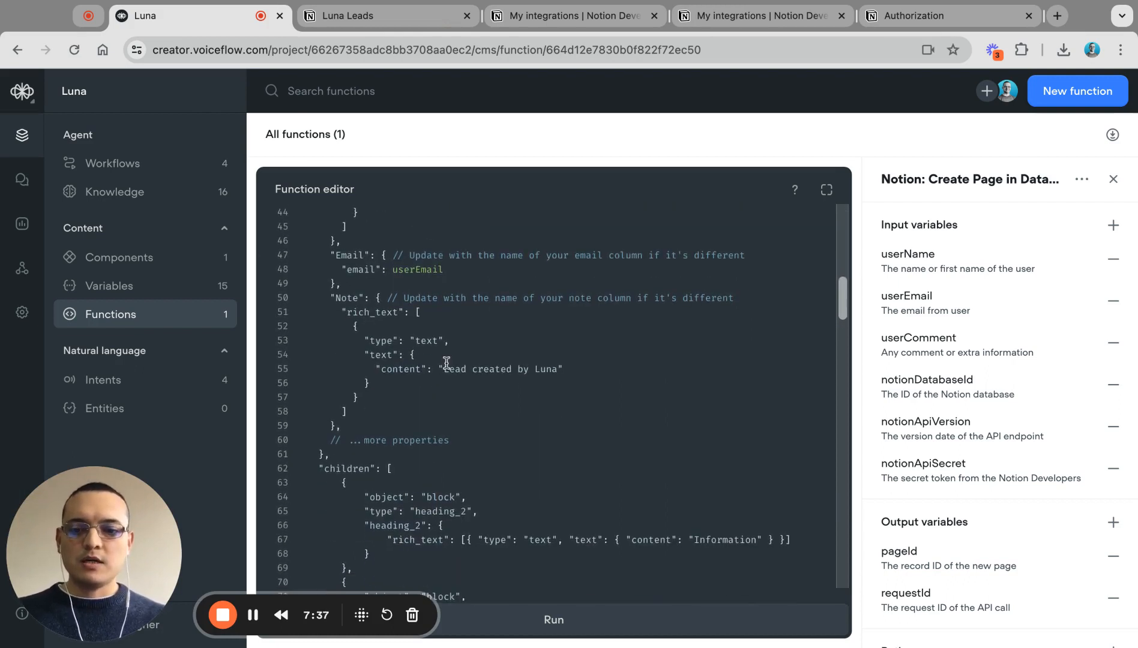
drag(445, 368, 560, 369)
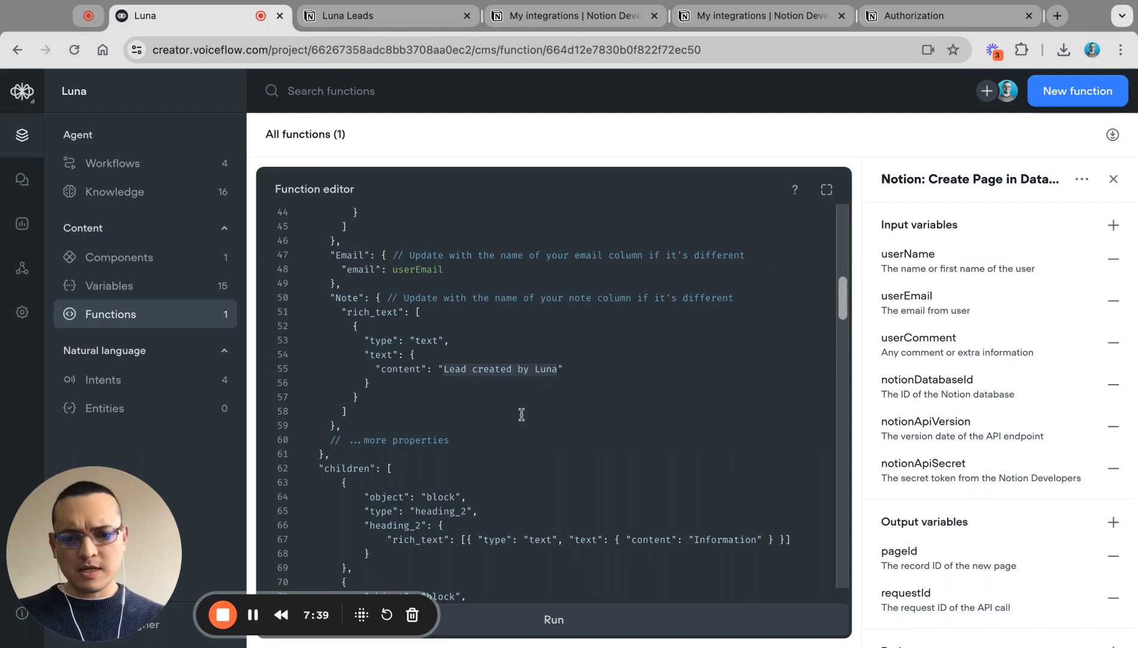
scroll(522, 415, down, 4)
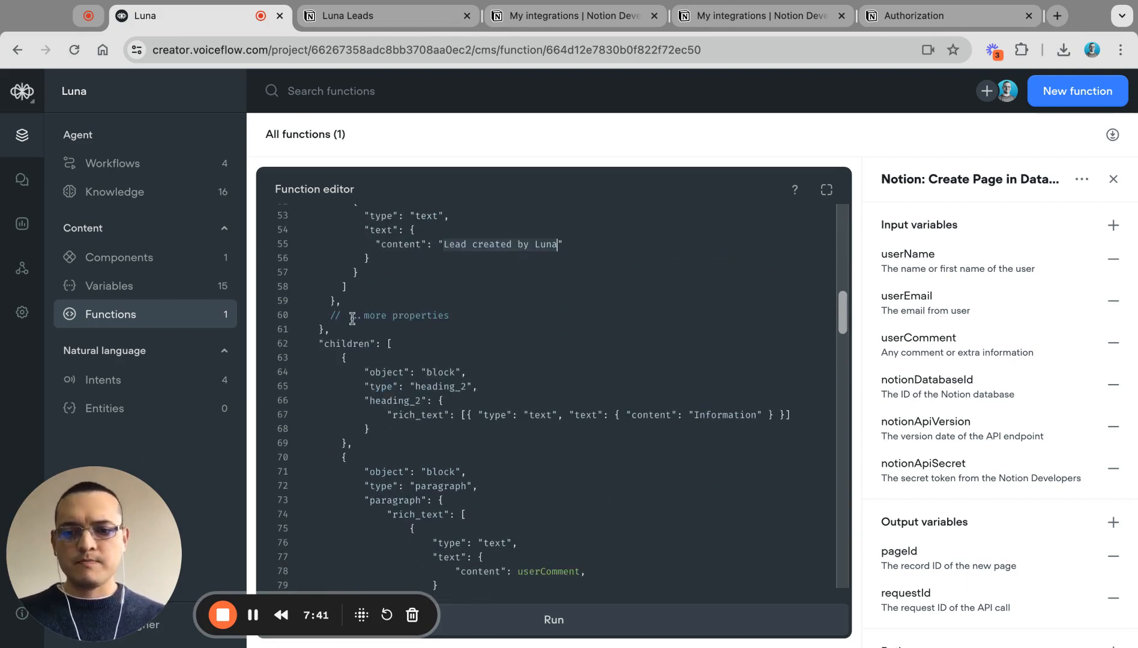
drag(478, 315, 346, 315)
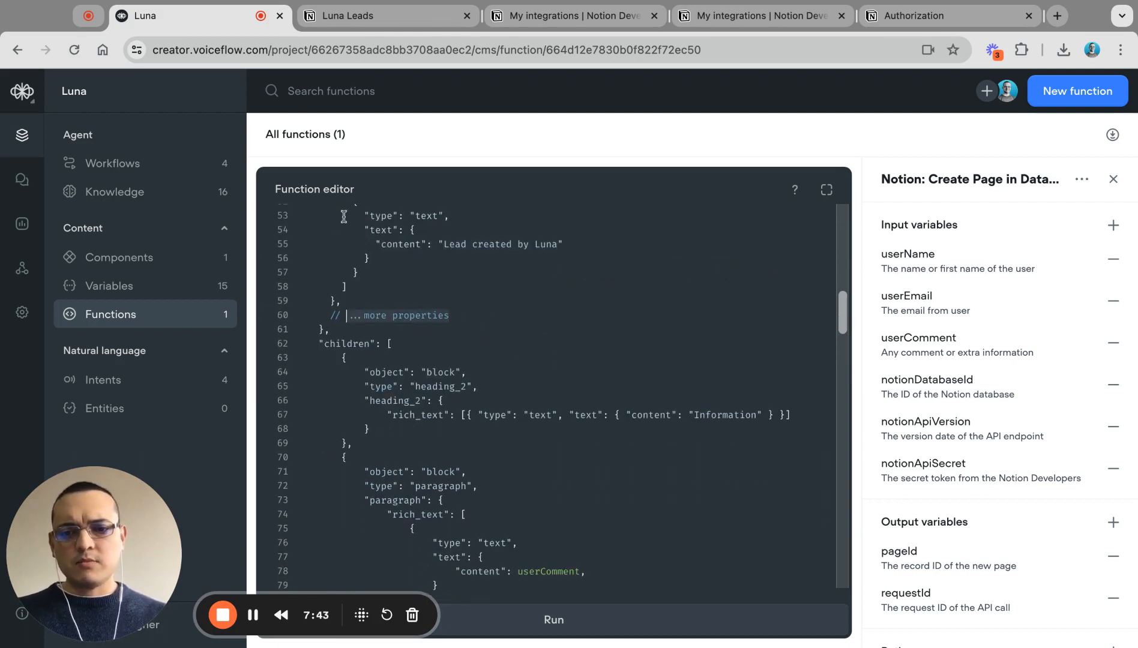
click(354, 22)
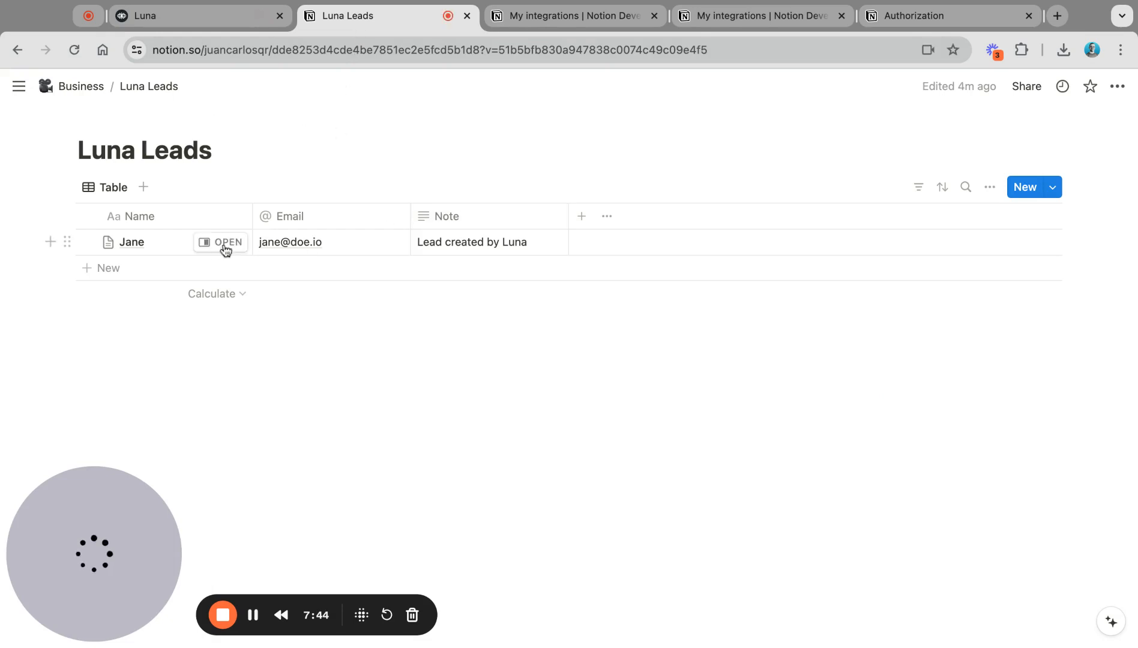
Step: Open the lead's page and match the children heading_2 'Information' block against it
click(225, 243)
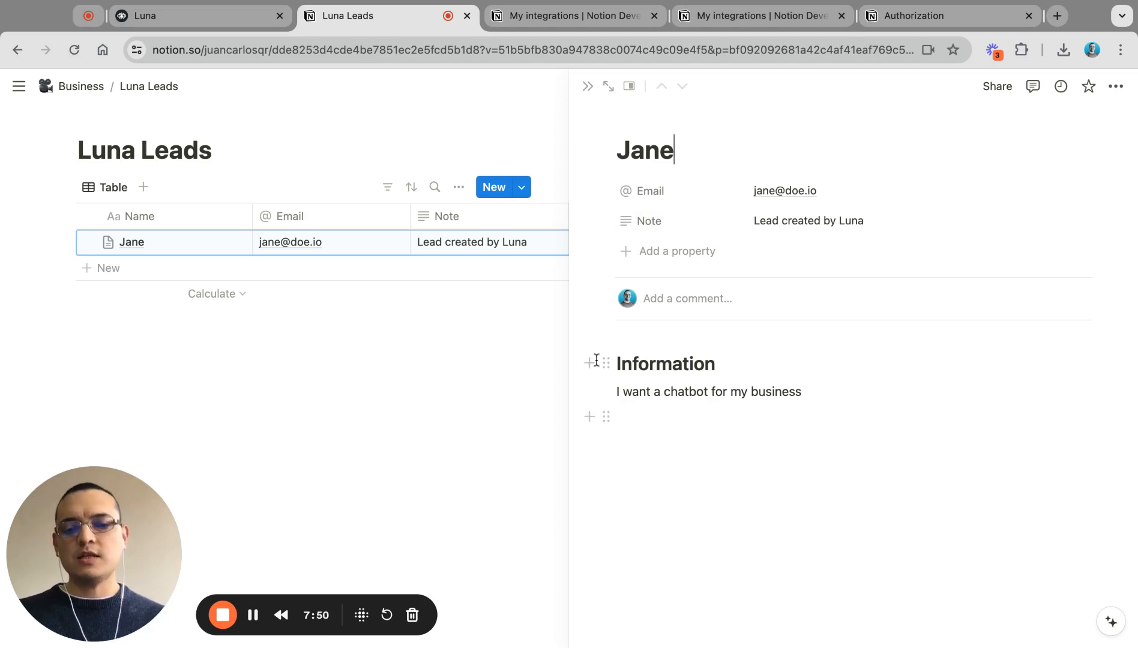
click(171, 22)
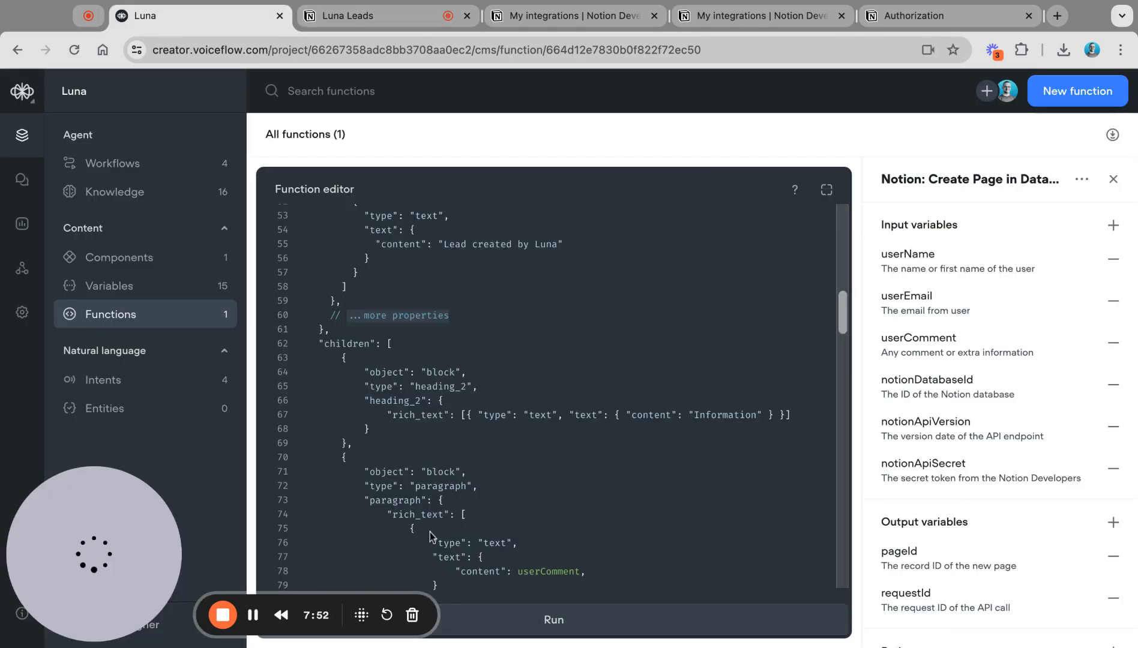
double_click(346, 345)
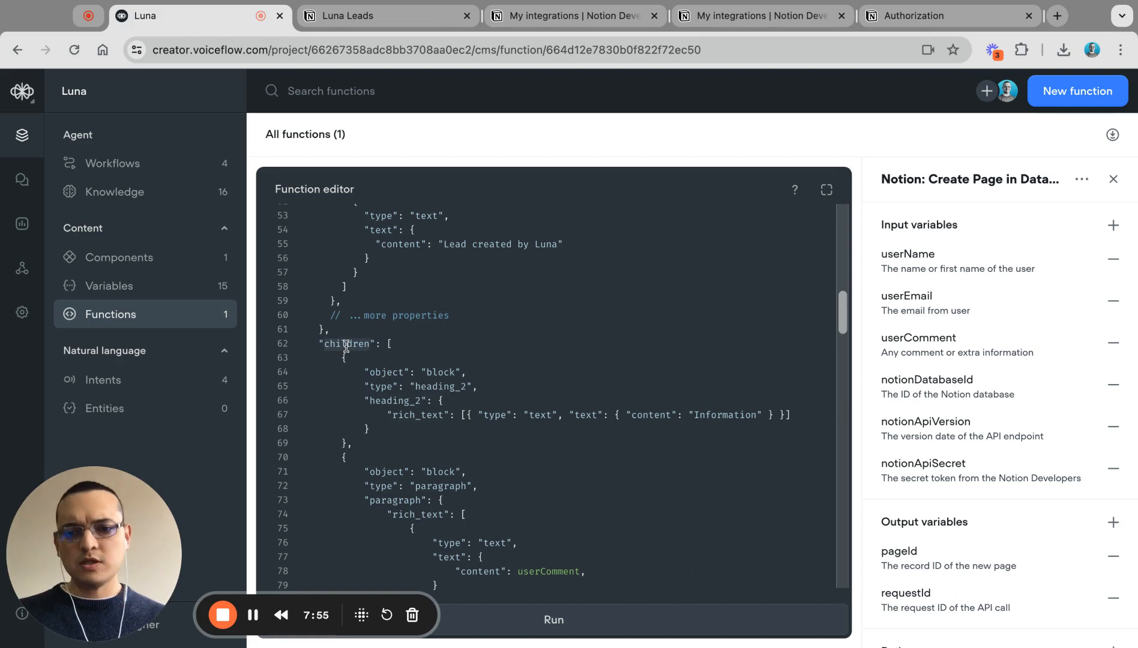
scroll(477, 389, down, 3)
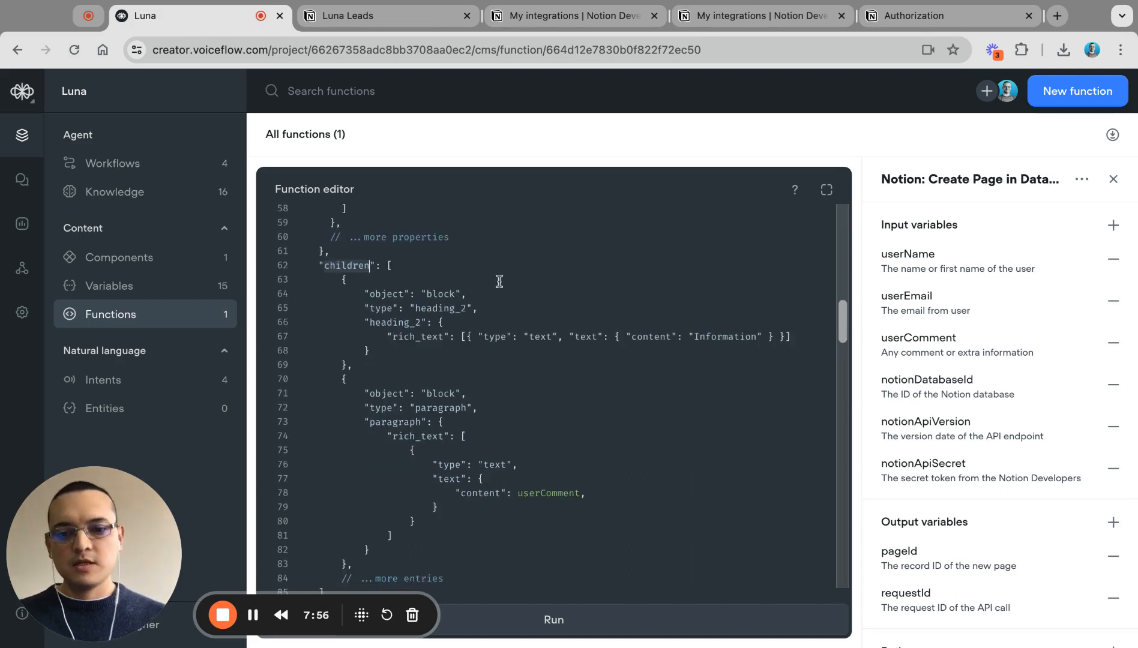
double_click(443, 310)
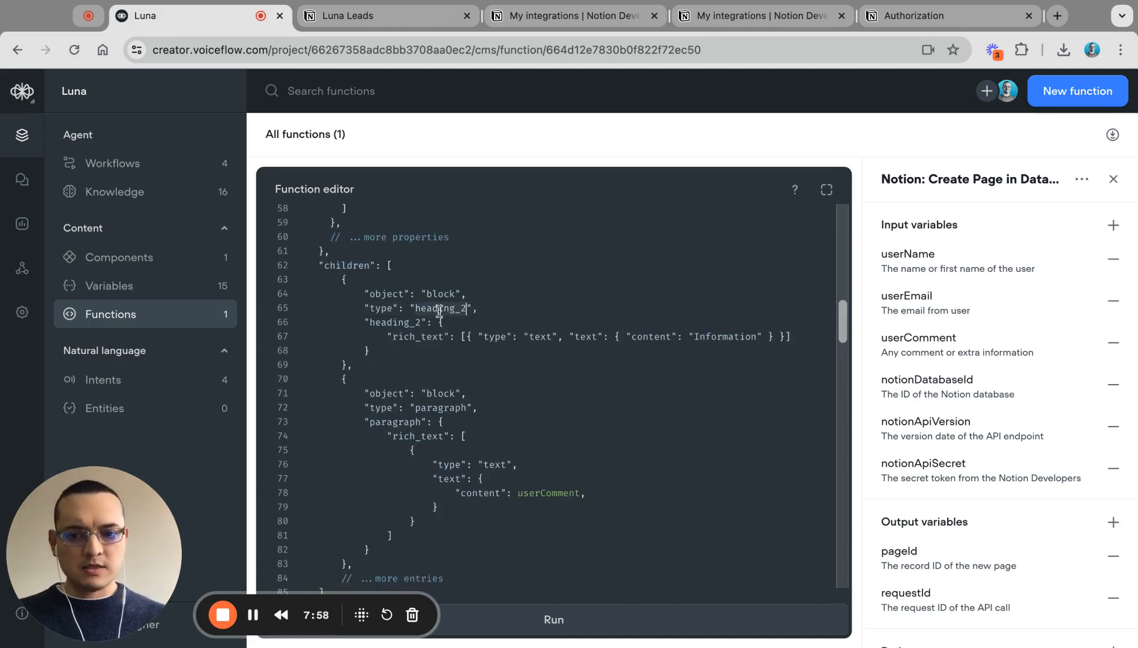
double_click(717, 338)
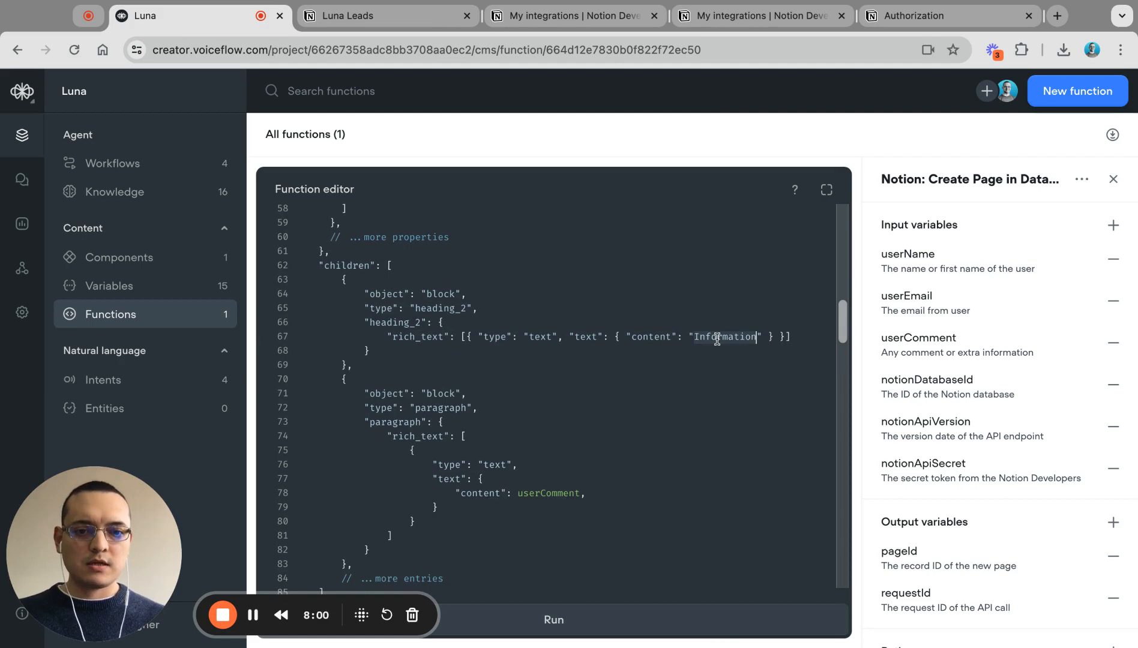
click(371, 20)
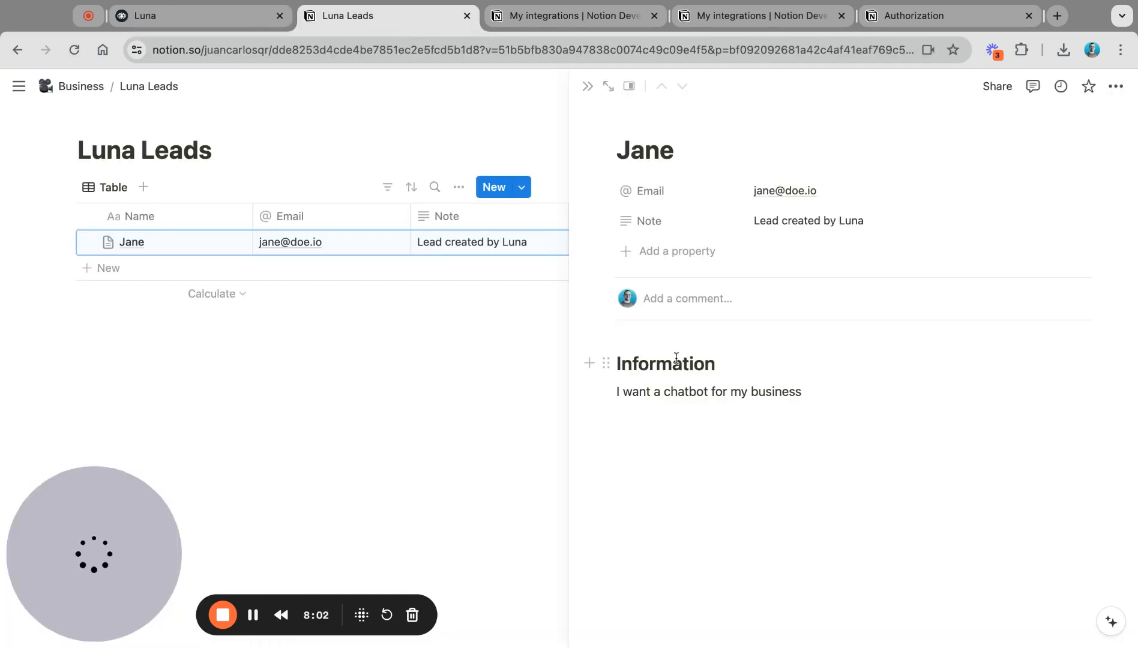
Step: Match the paragraph block holding userComment against the reason shown on the lead's page
click(208, 16)
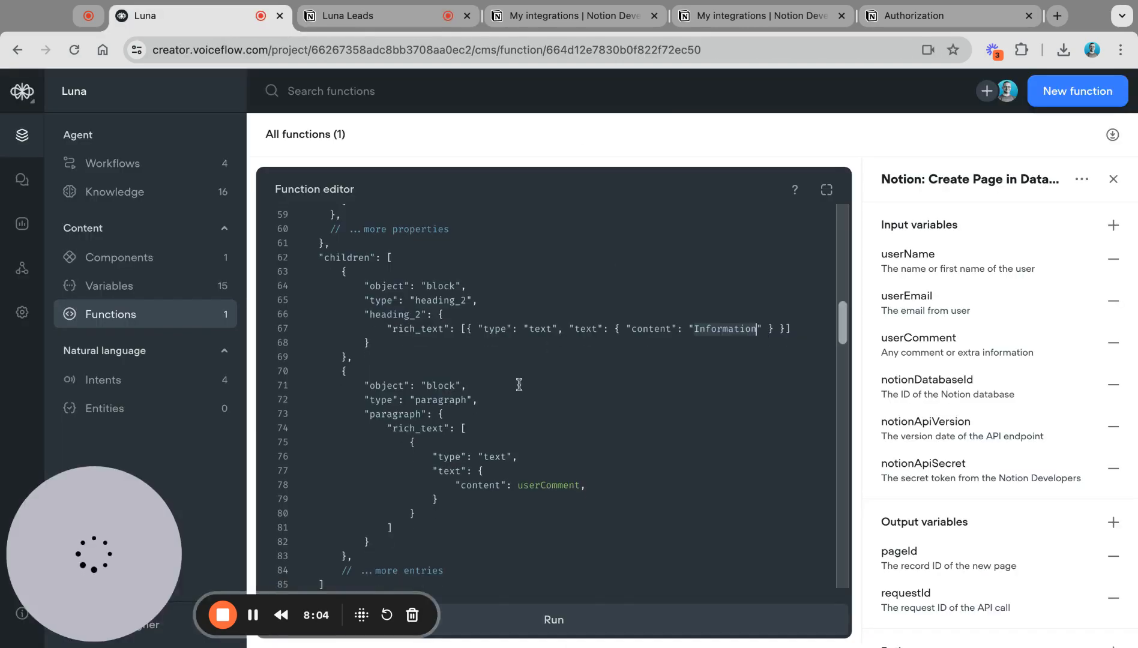
scroll(519, 385, down, 2)
double_click(437, 334)
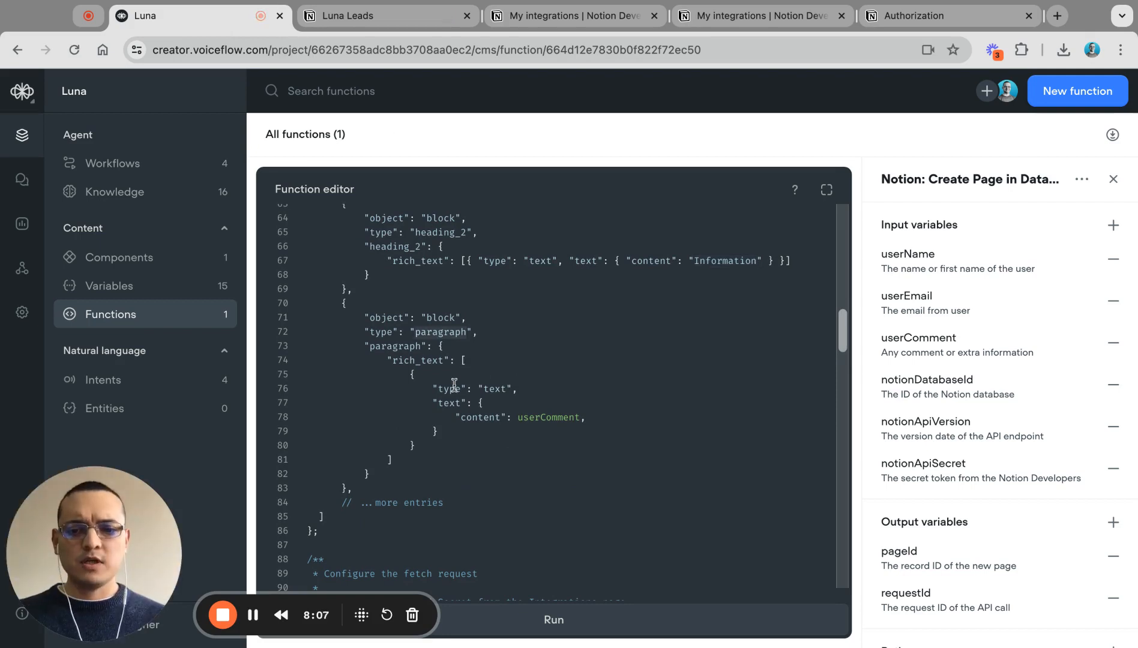
double_click(546, 418)
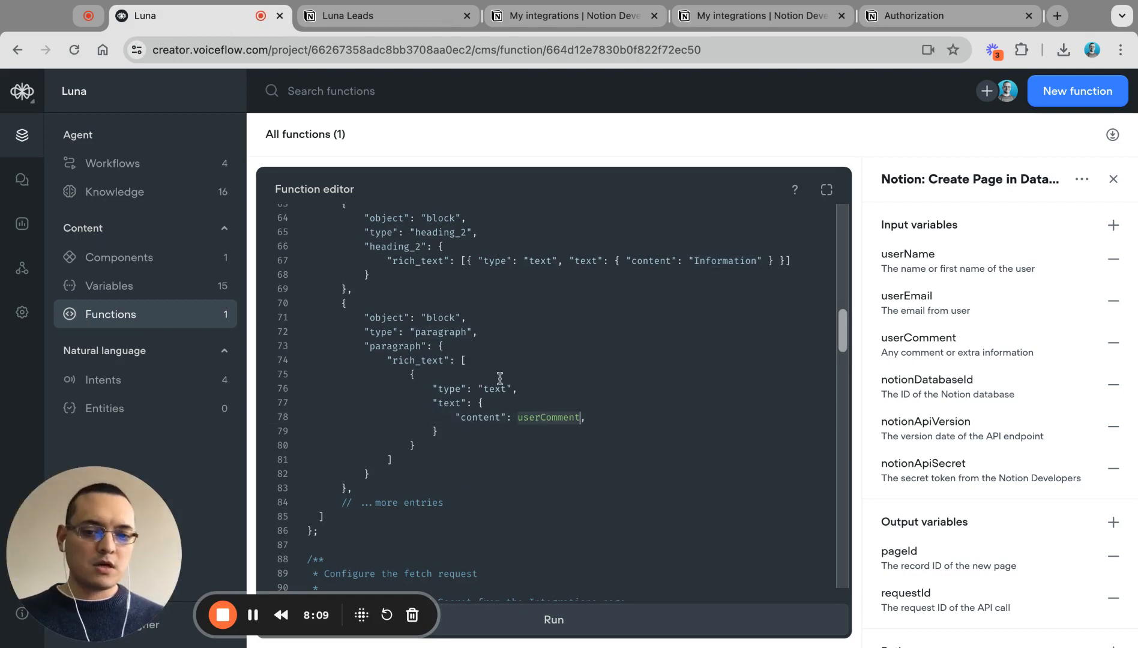
click(369, 16)
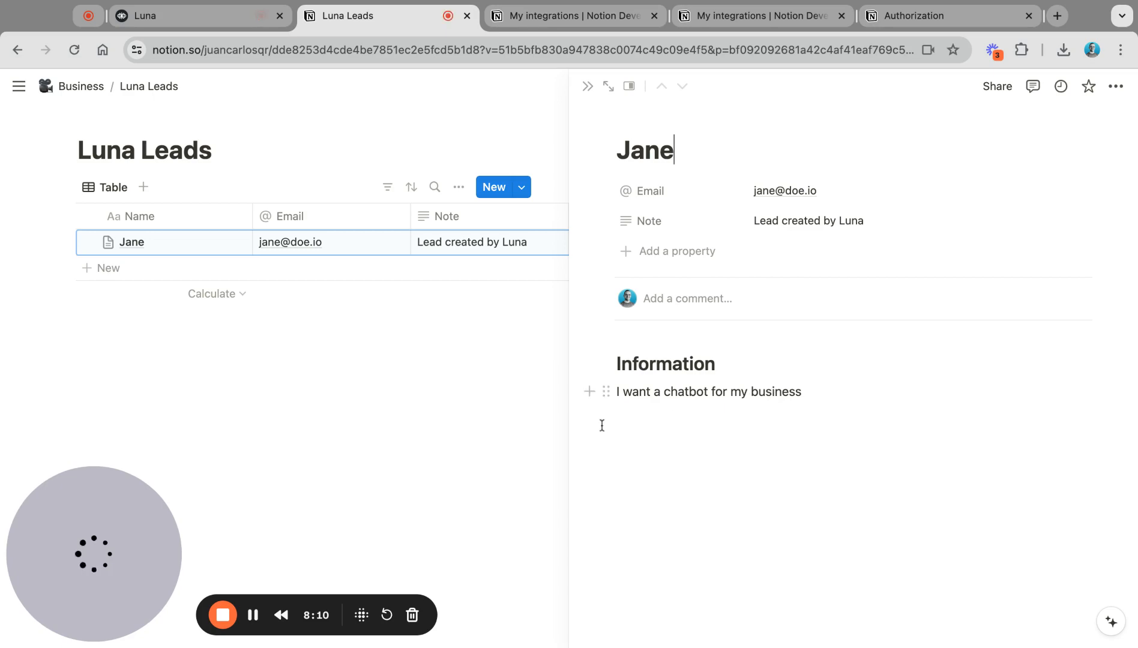
click(212, 18)
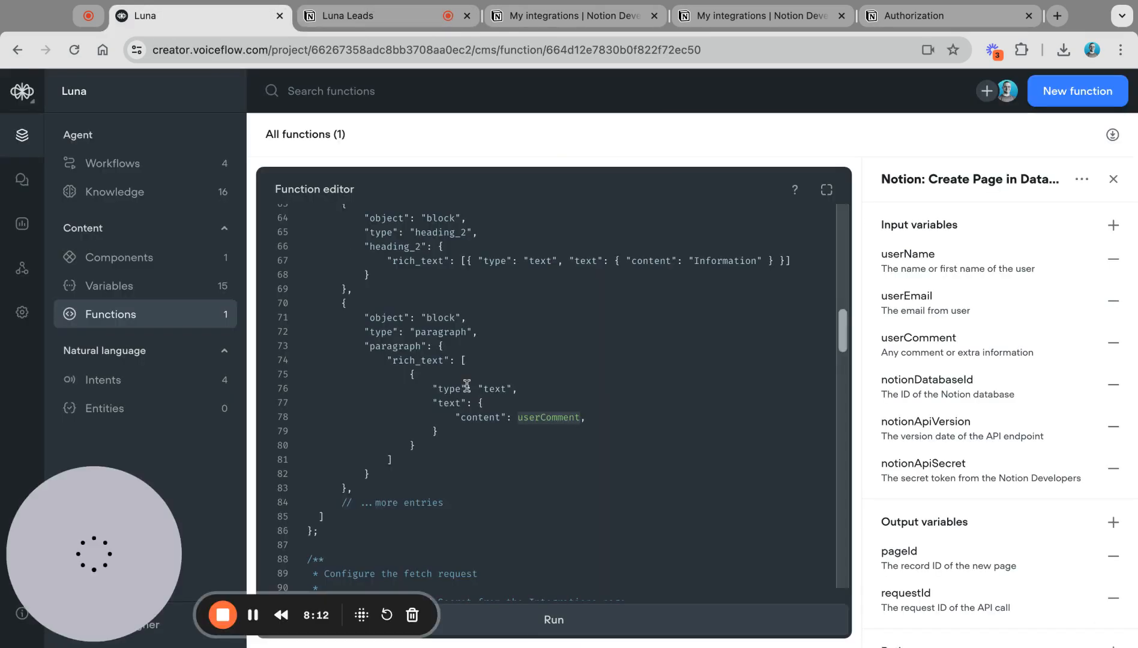
scroll(467, 359, down, 3)
drag(452, 371, 460, 346)
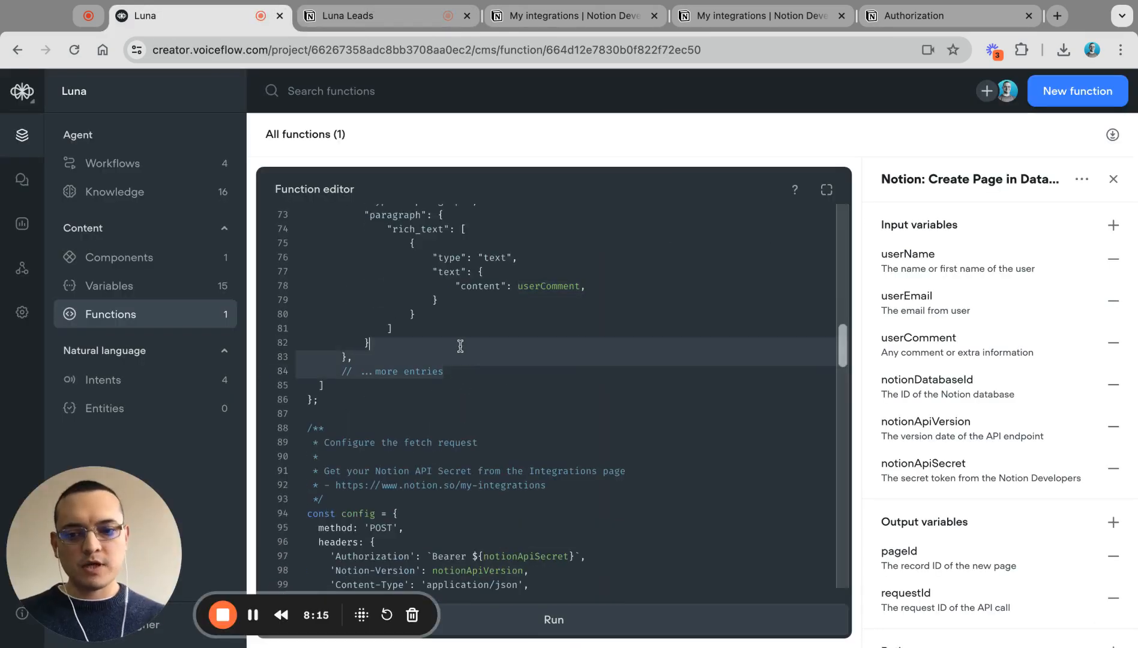
scroll(460, 346, up, 3)
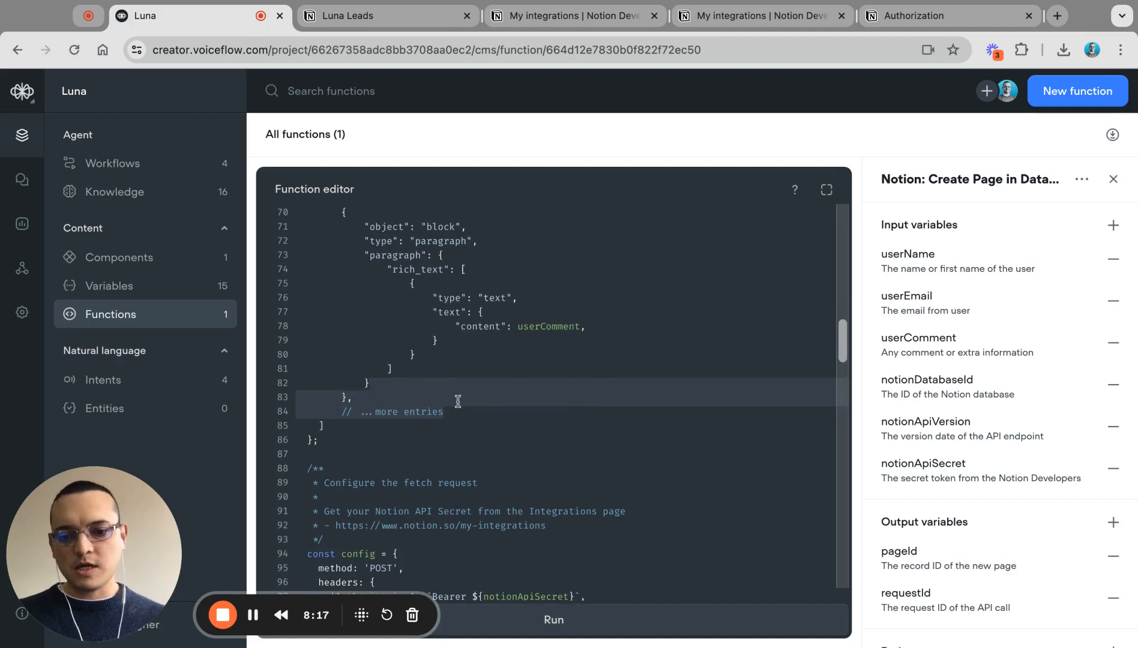
scroll(458, 401, down, 3)
scroll(458, 401, down, 4)
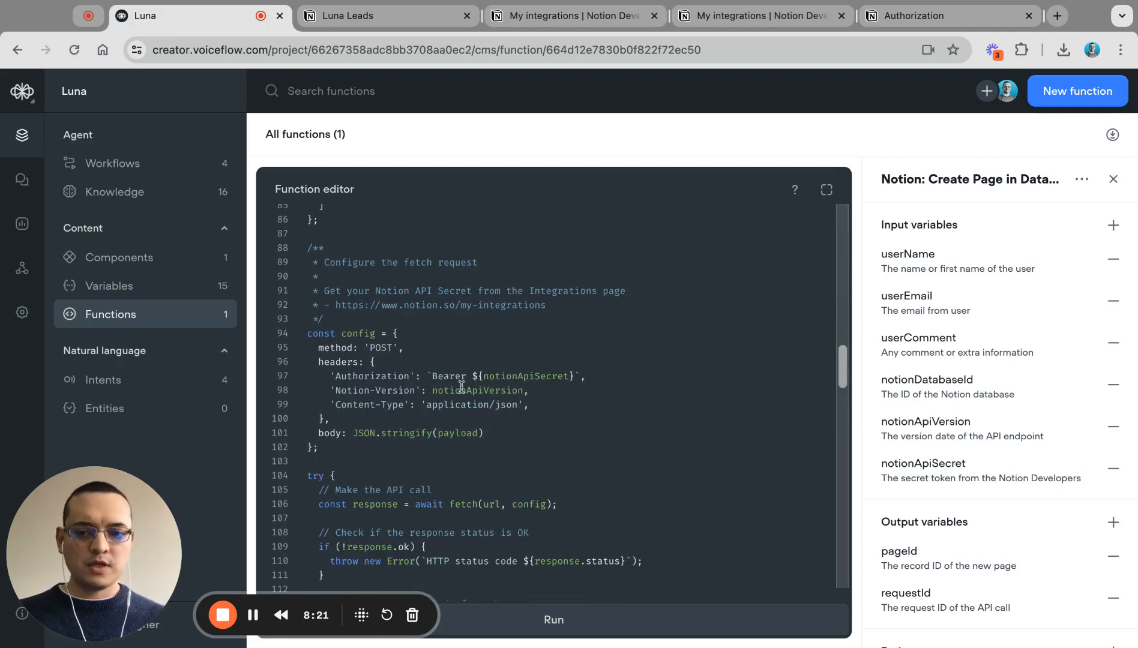
double_click(517, 377)
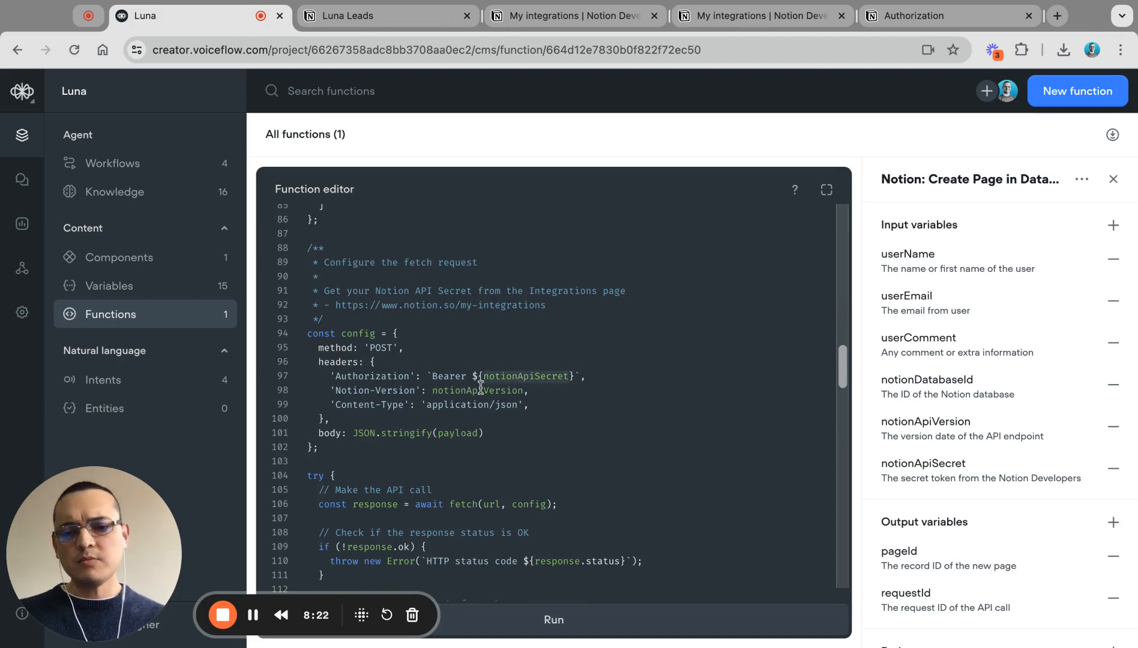
scroll(482, 435, down, 3)
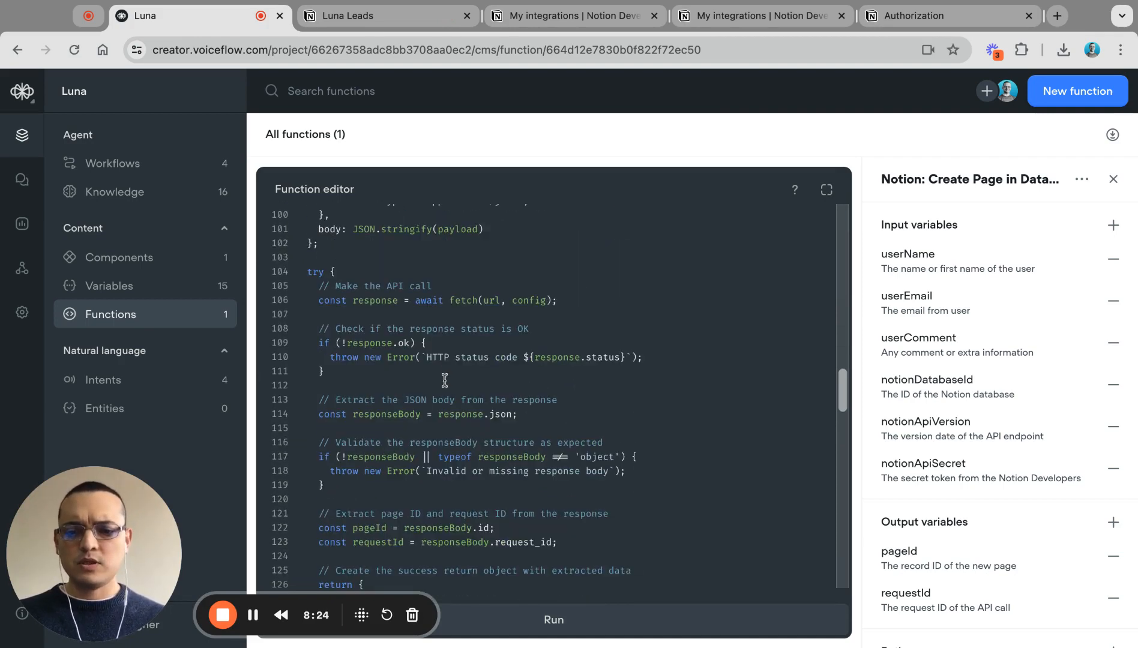
scroll(447, 430, down, 3)
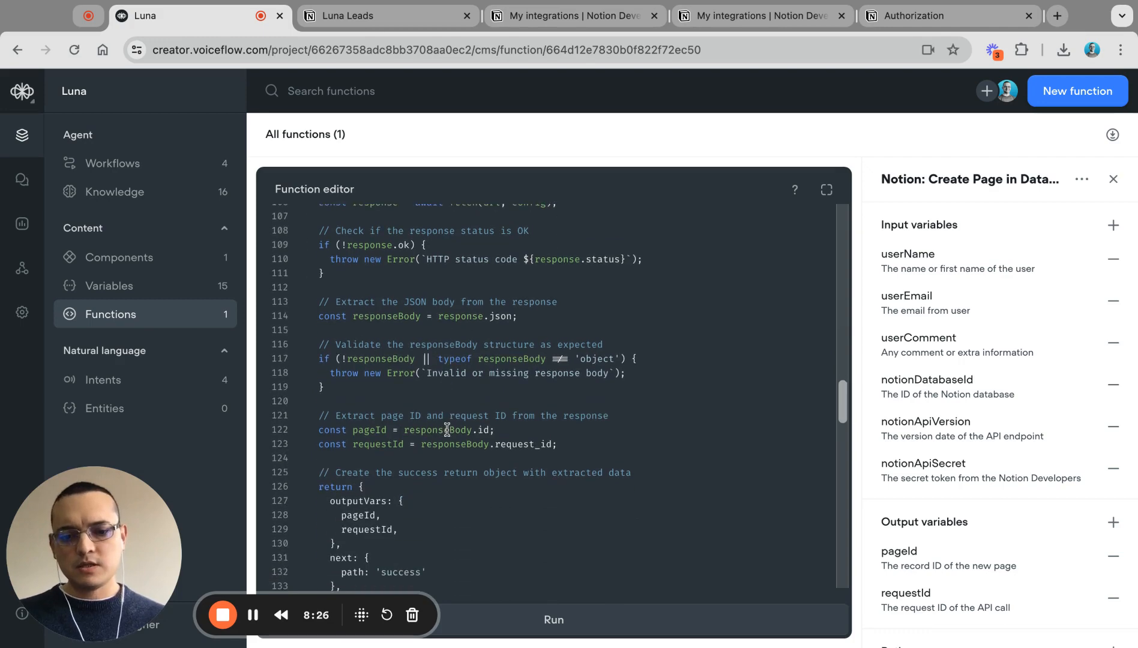
scroll(447, 430, down, 3)
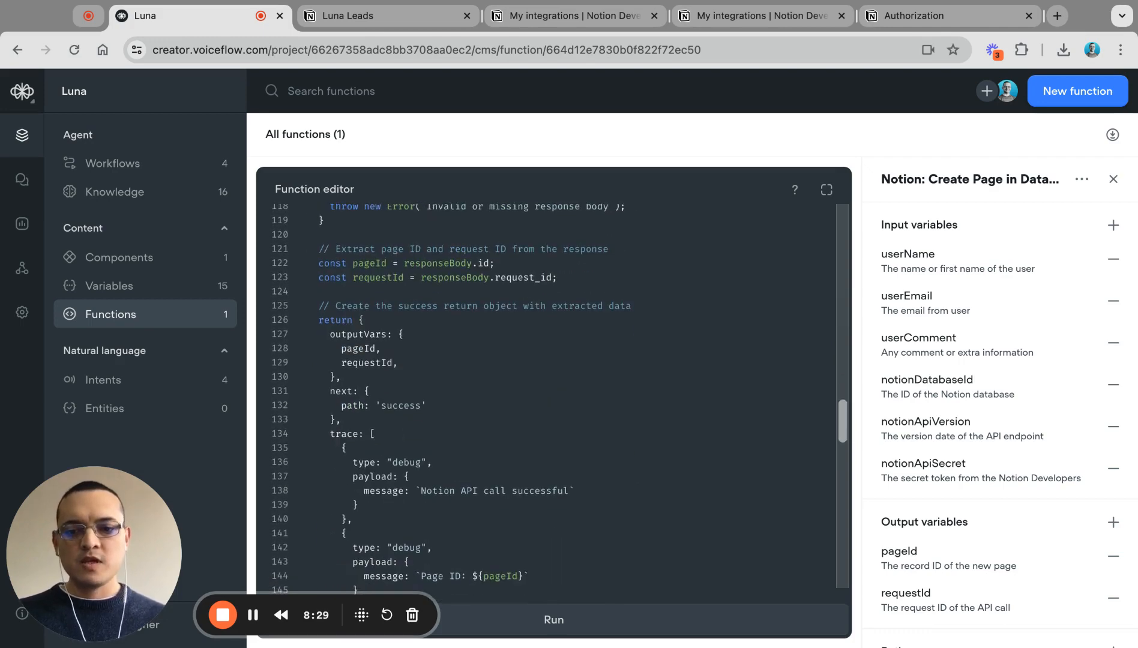
scroll(451, 383, down, 2)
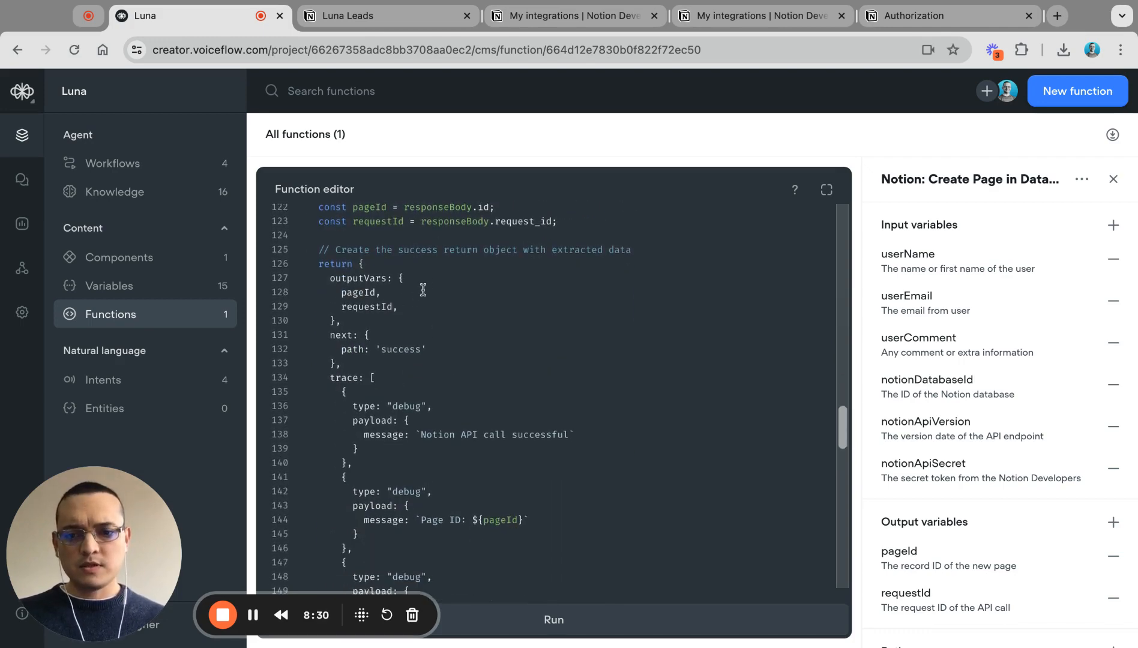
scroll(425, 288, up, 1)
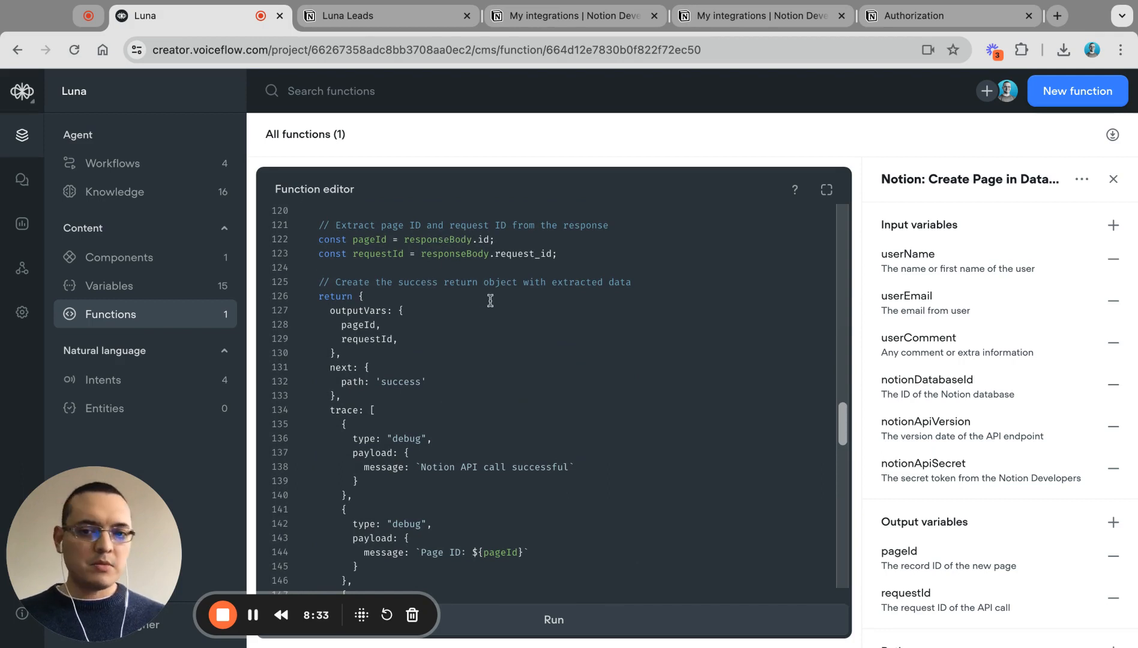
scroll(490, 301, up, 1)
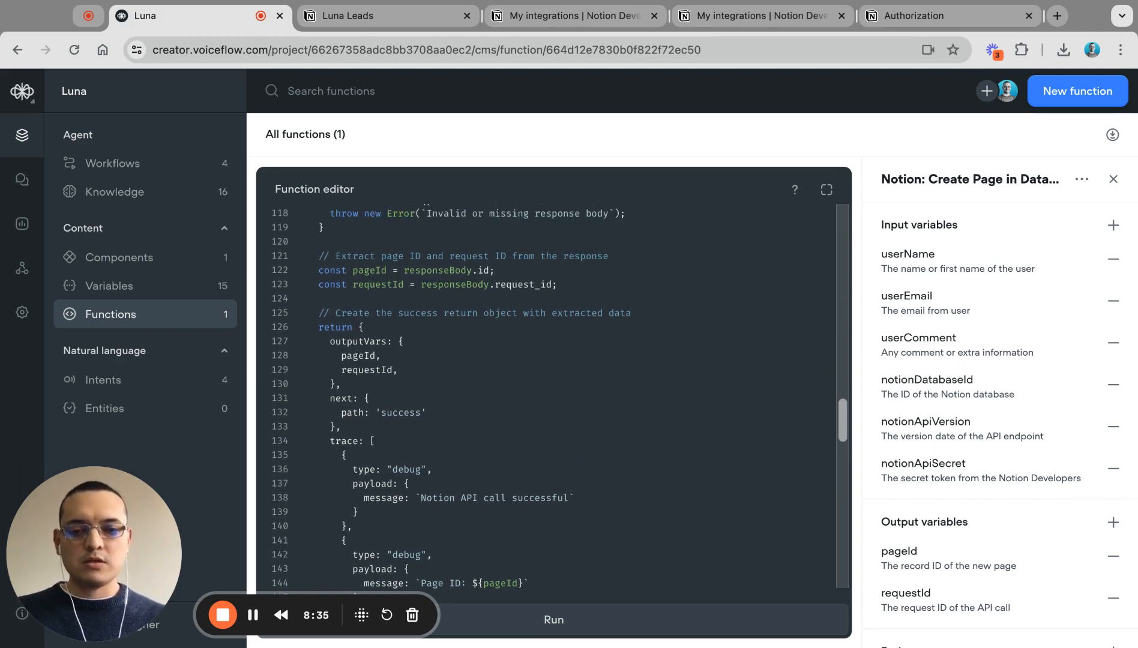
double_click(363, 270)
double_click(379, 286)
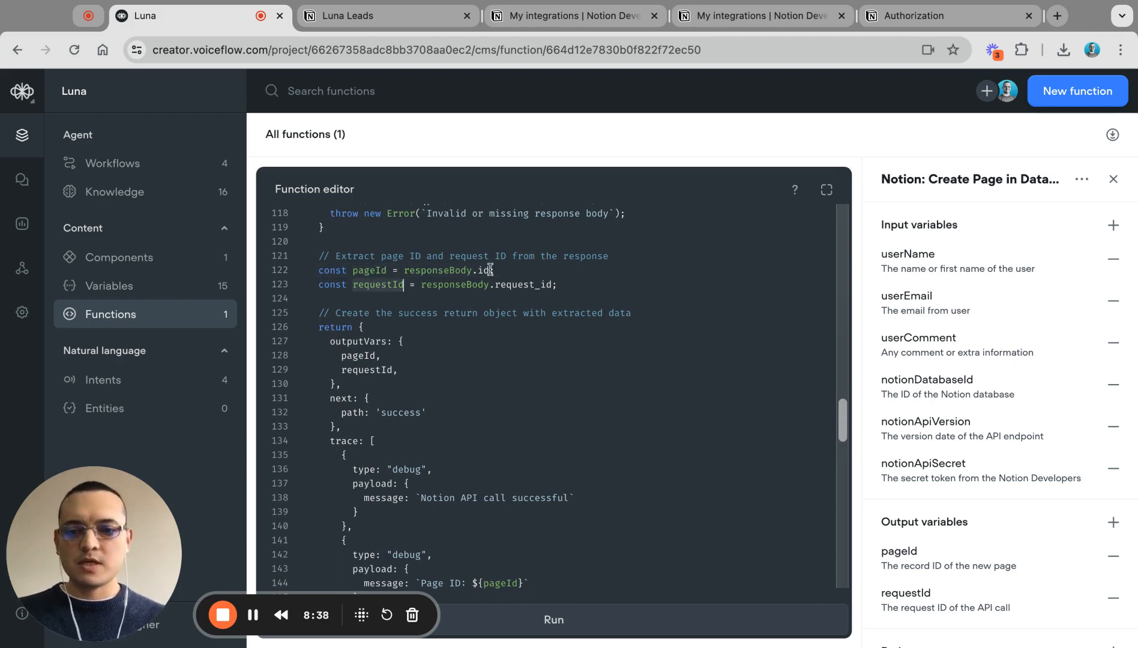
click(406, 371)
key(shift+Up)
key(shift+Up)
key(shift+Up)
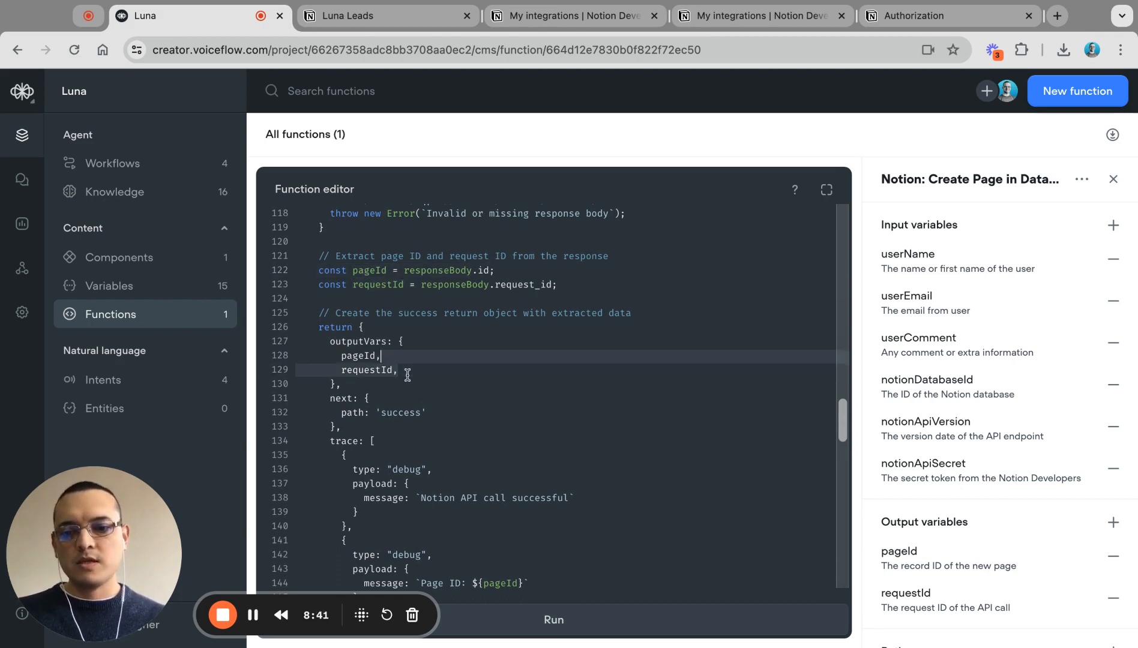
scroll(438, 377, down, 5)
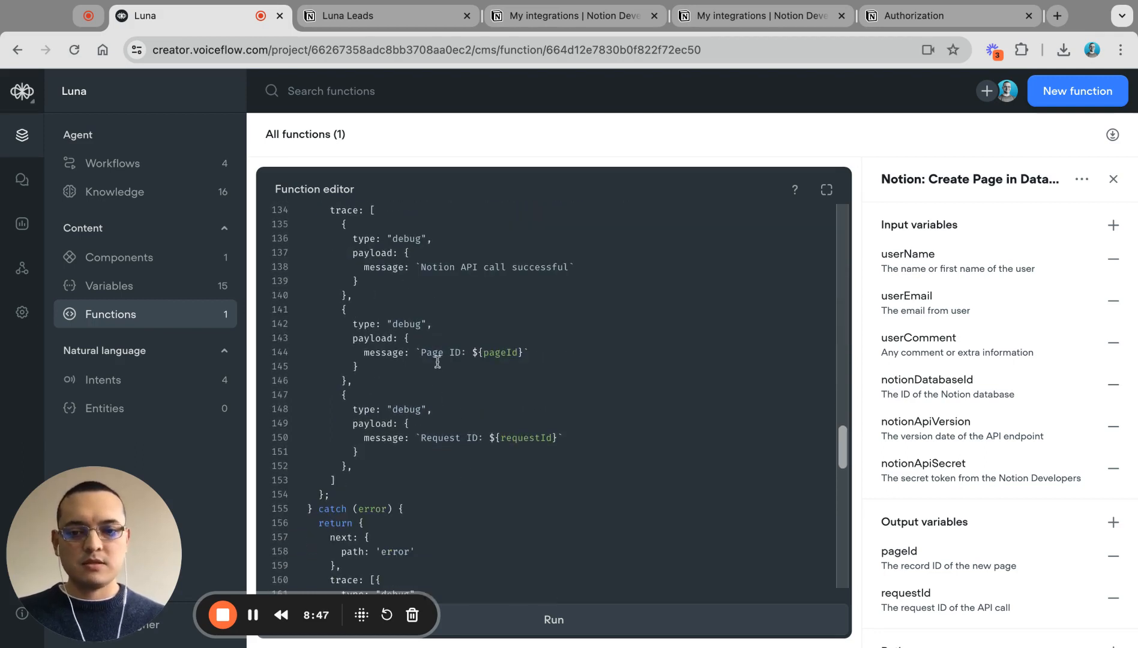
scroll(435, 440, down, 3)
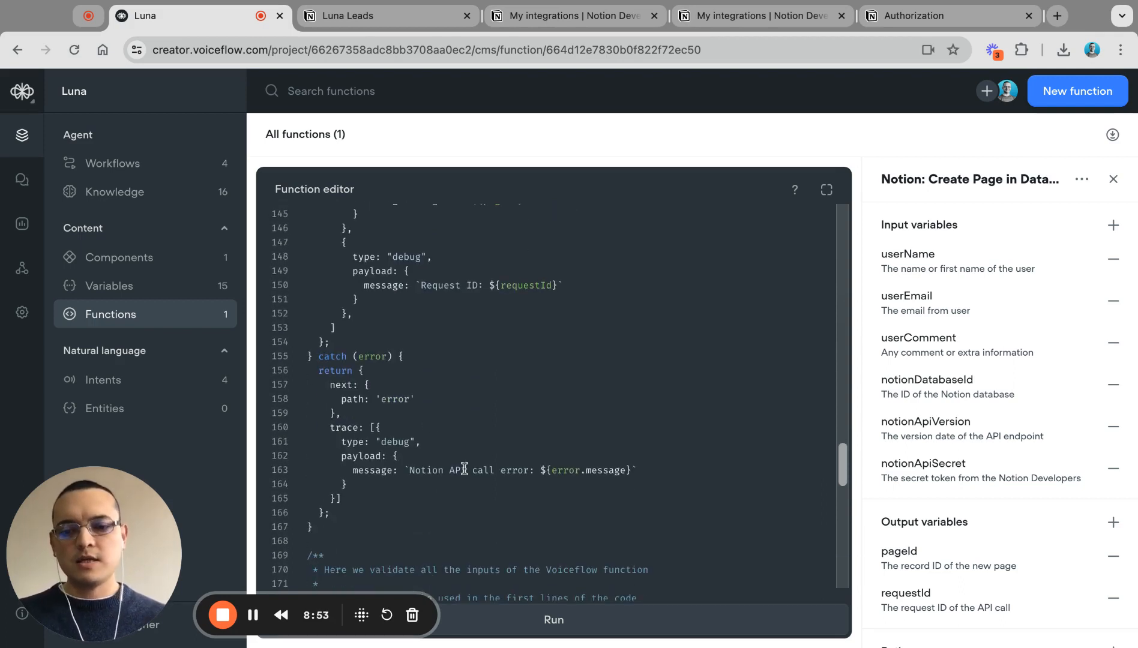
scroll(464, 468, down, 3)
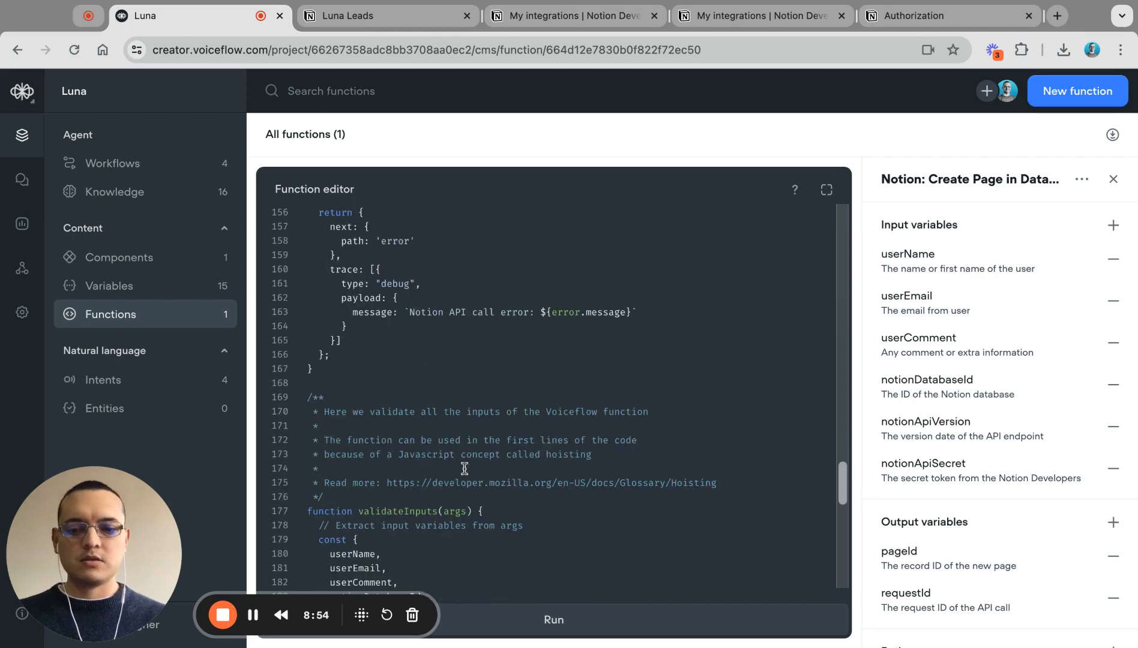
double_click(413, 511)
scroll(489, 421, up, 5)
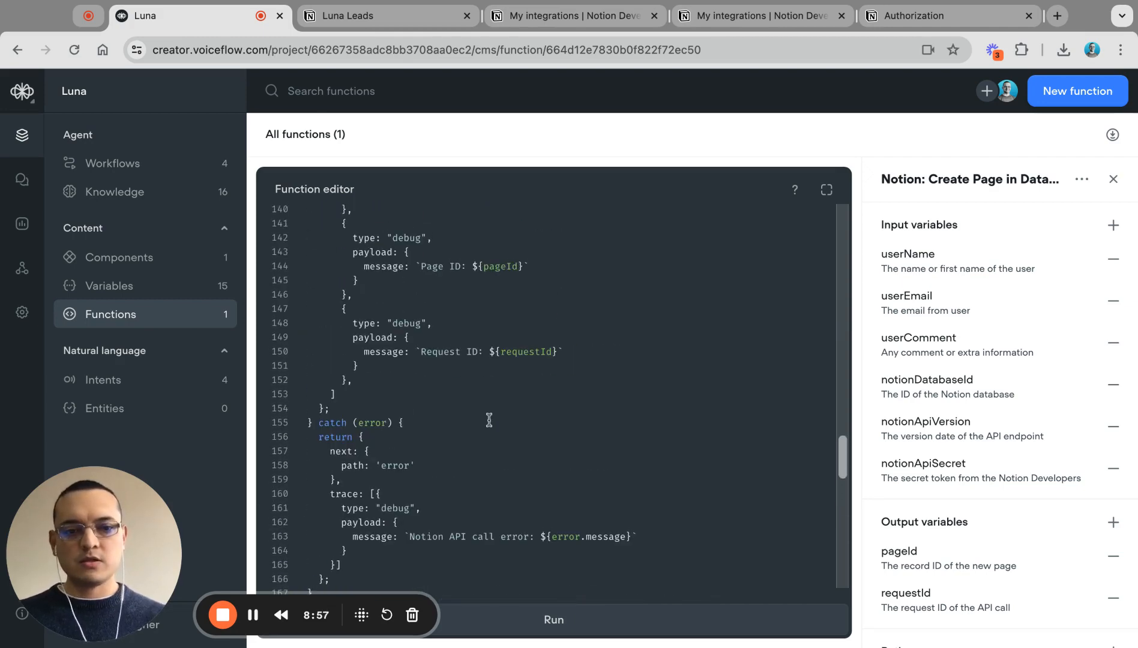